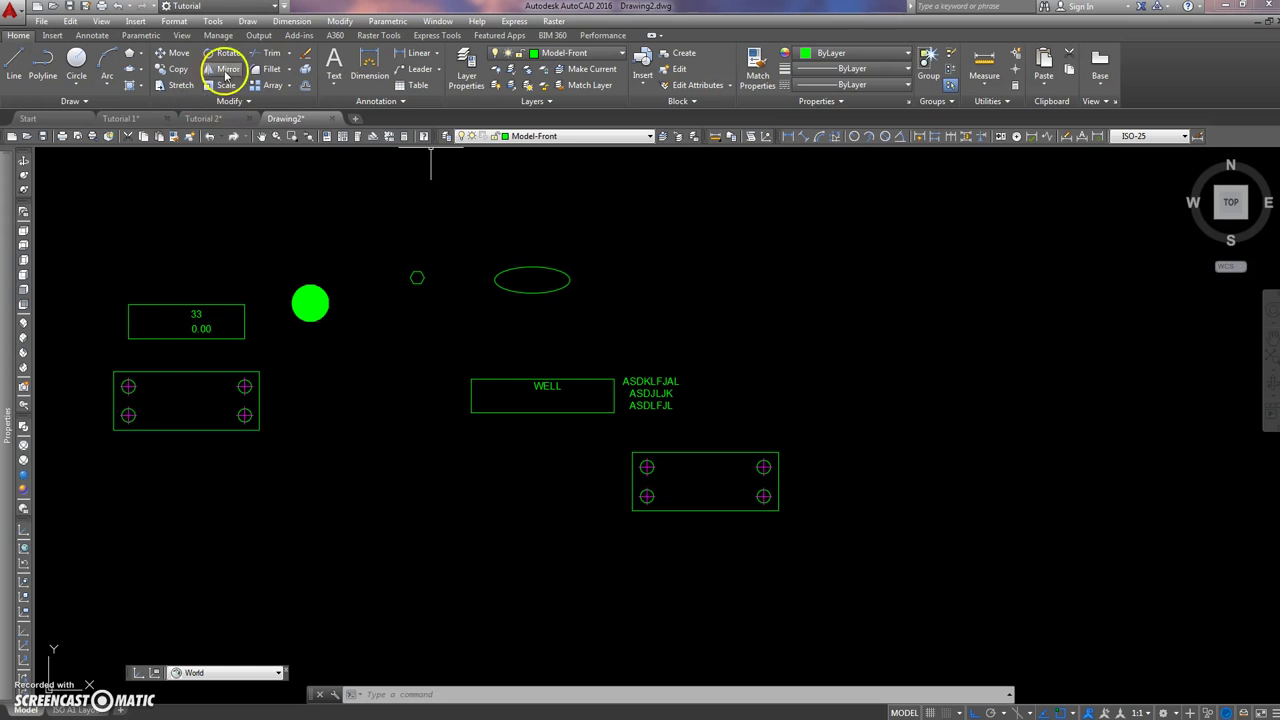
# Rotate the WELL rectangle and its text by 30° about the rectangle's lower-left corner
pyautogui.click(224, 55)
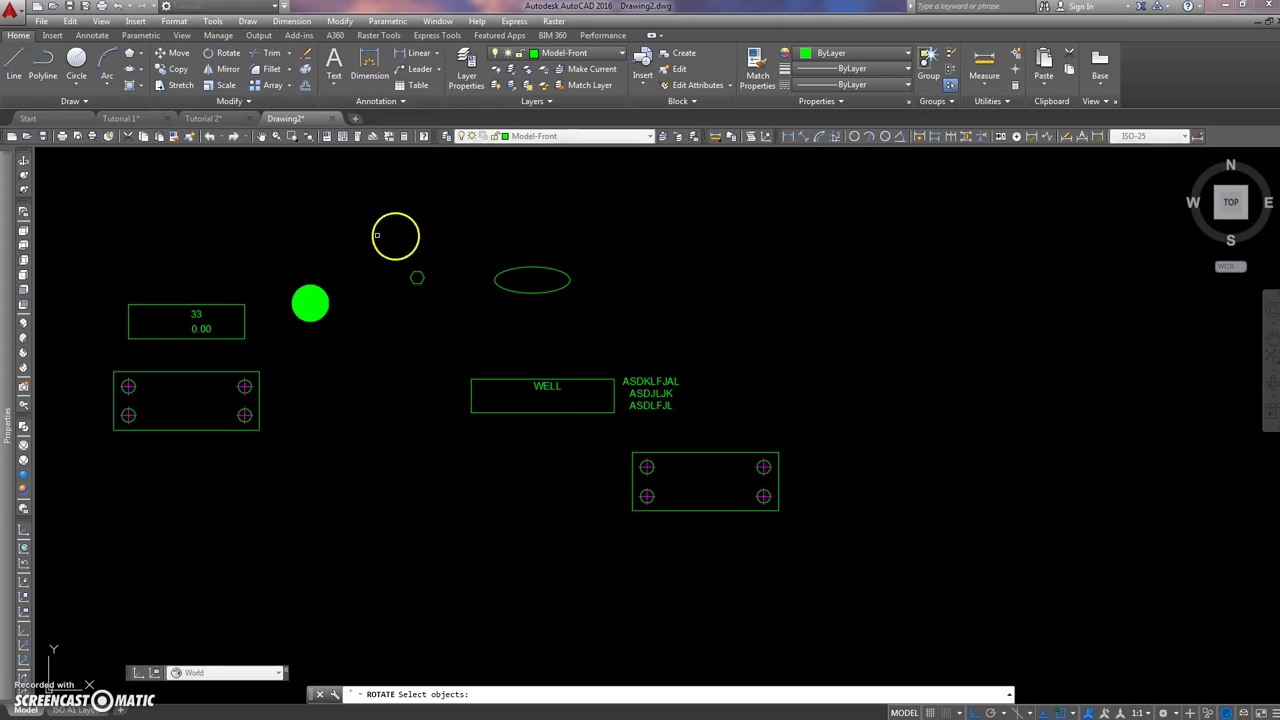
pyautogui.click(554, 362)
pyautogui.click(506, 423)
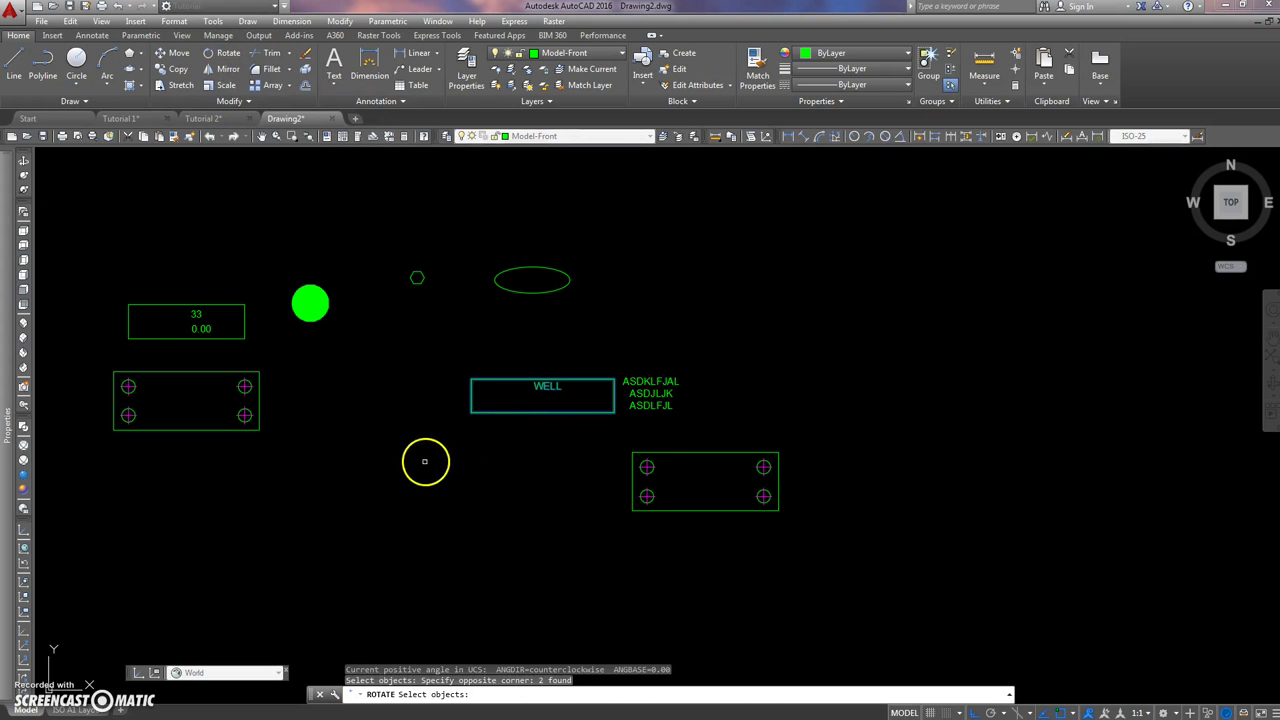
pyautogui.press('Return')
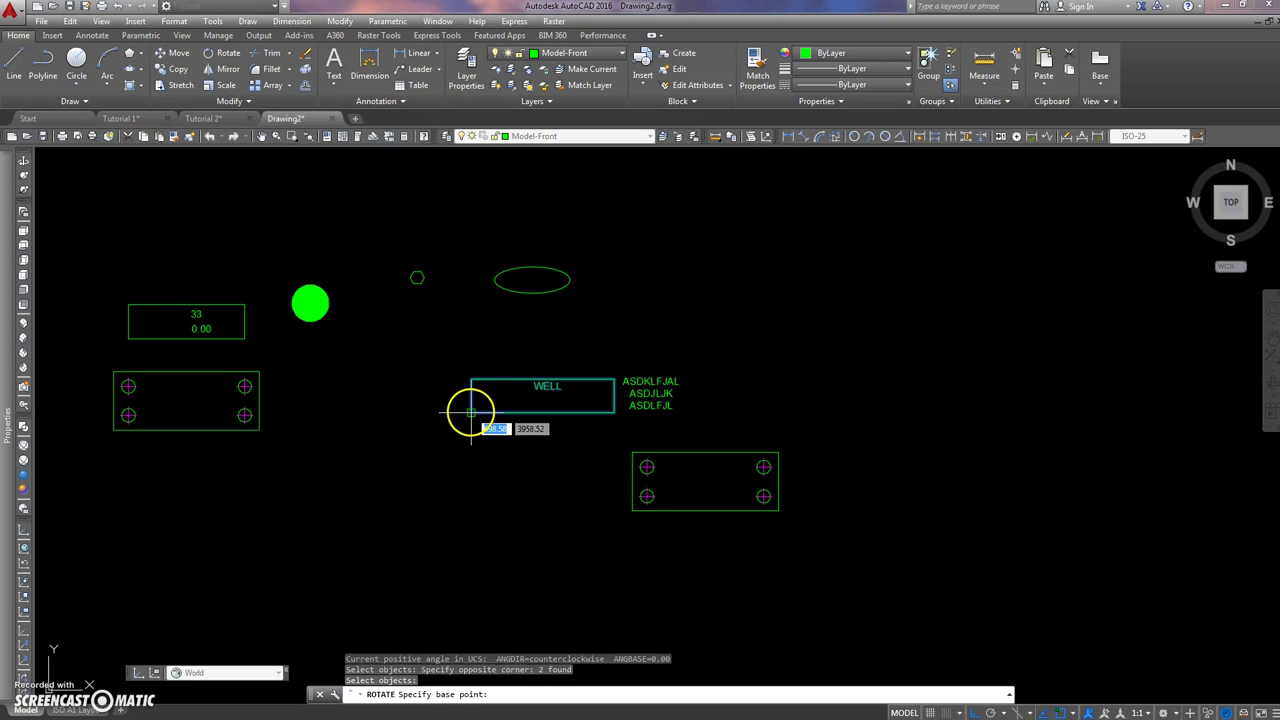
pyautogui.click(614, 411)
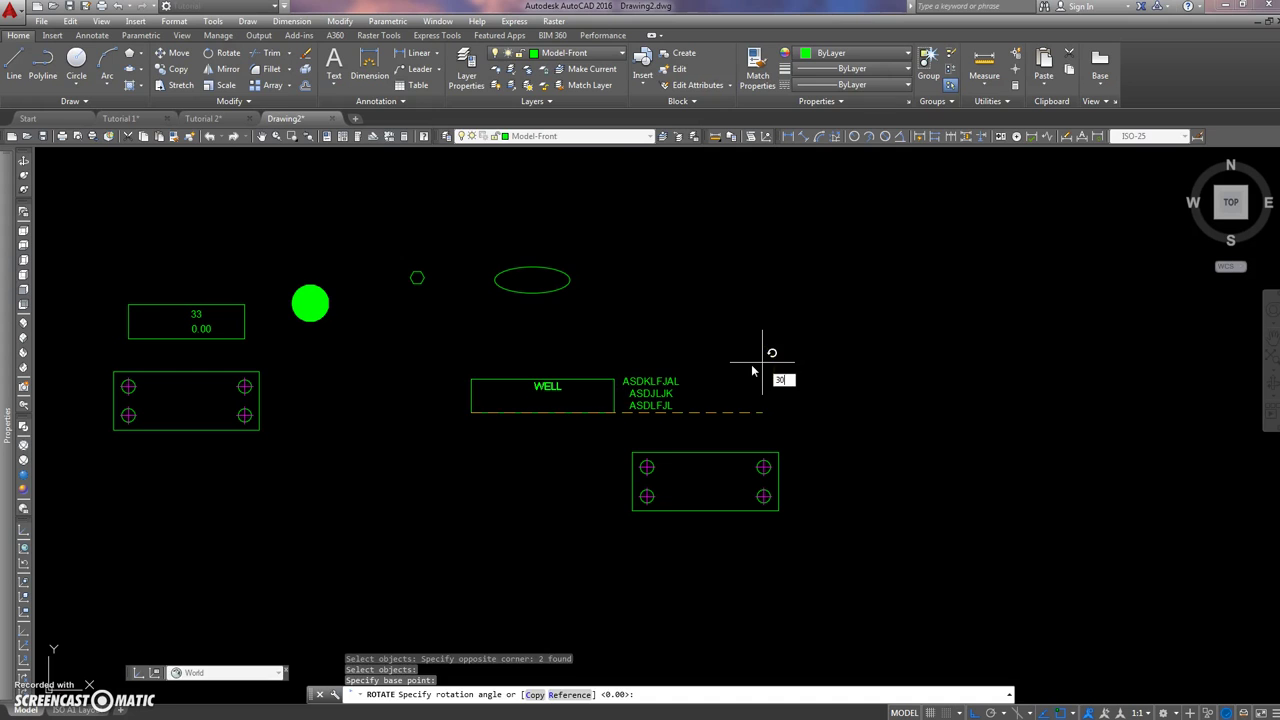
pyautogui.press('Return')
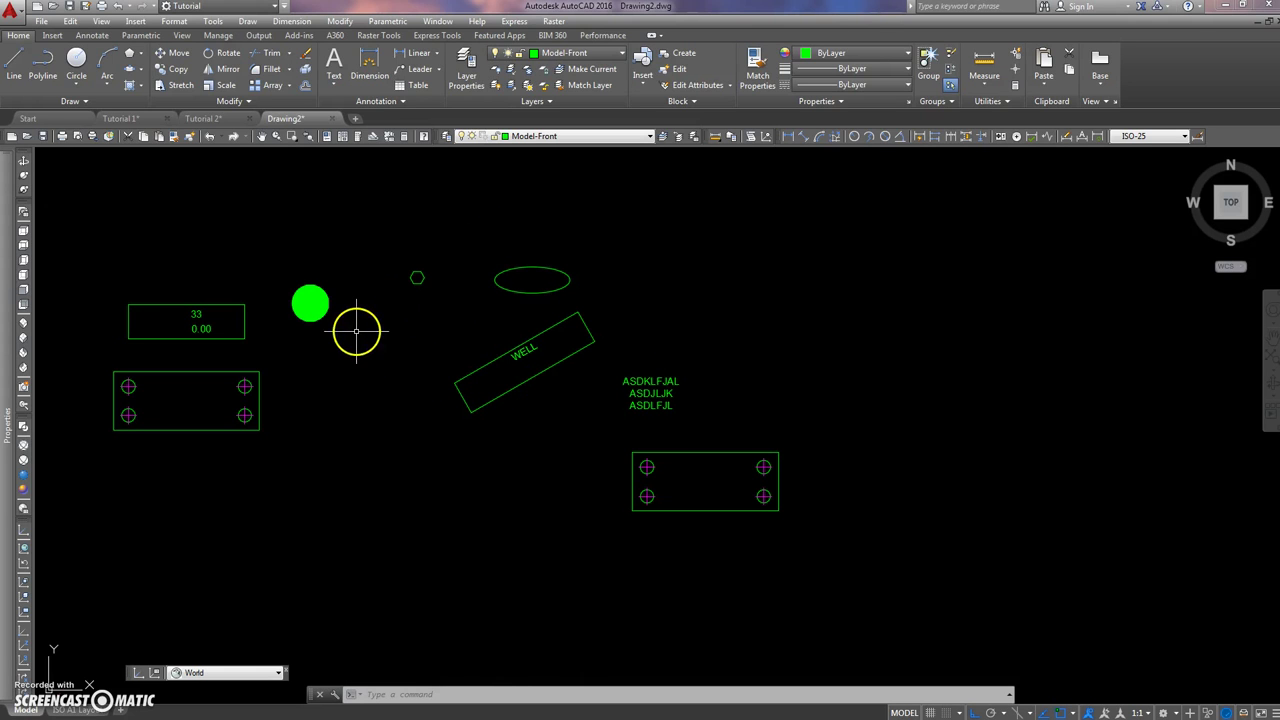
# Draw a horizontal reference line running right from the lowest corner of the tilted WELL rectangle
pyautogui.write('l')
pyautogui.press('Return')
pyautogui.click(470, 411)
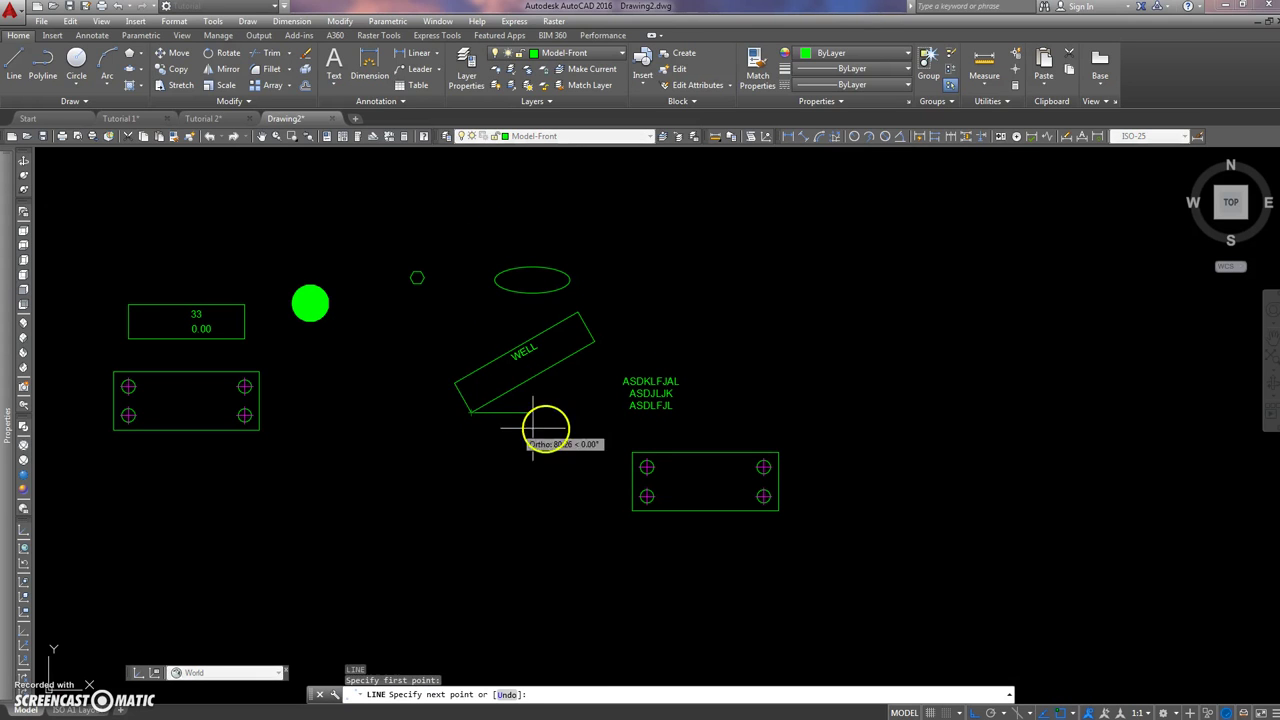
pyautogui.click(602, 418)
pyautogui.press('Return')
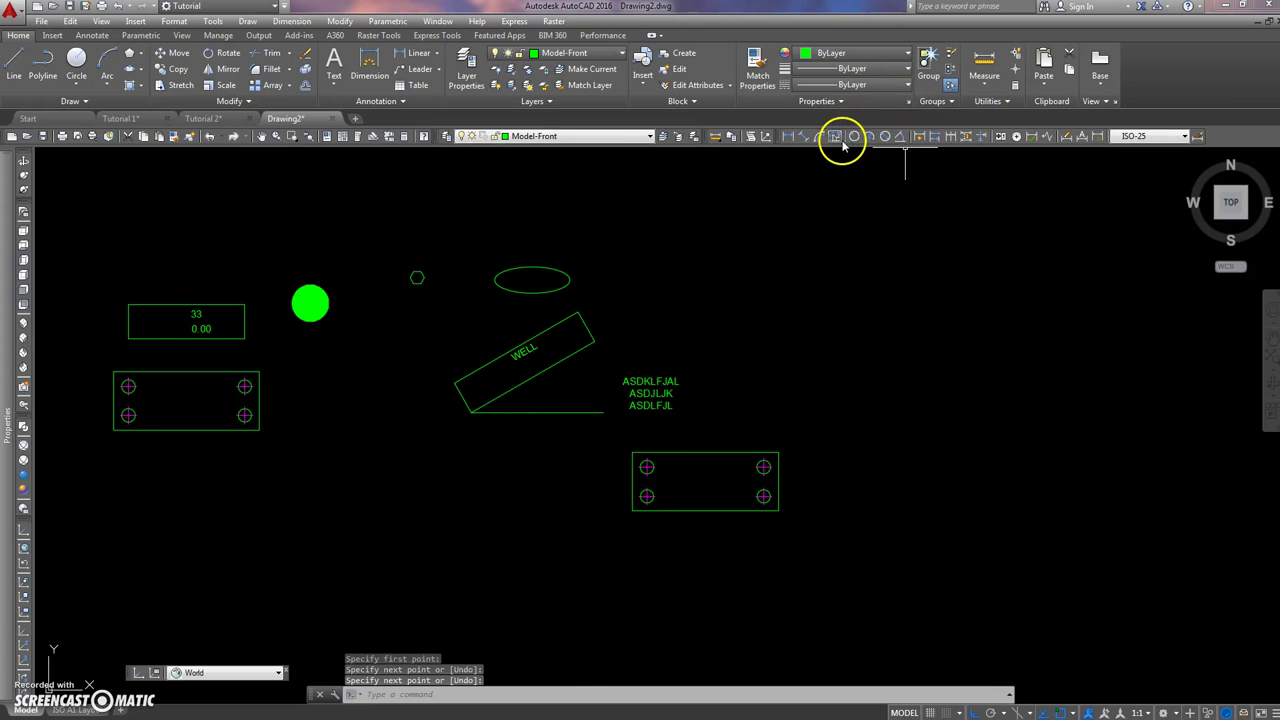
# Add an angular dimension between the WELL rectangle's lower long edge and the horizontal reference line
pyautogui.click(900, 138)
pyautogui.click(540, 380)
pyautogui.click(541, 410)
pyautogui.click(536, 393)
pyautogui.scroll(8, 541, 393)
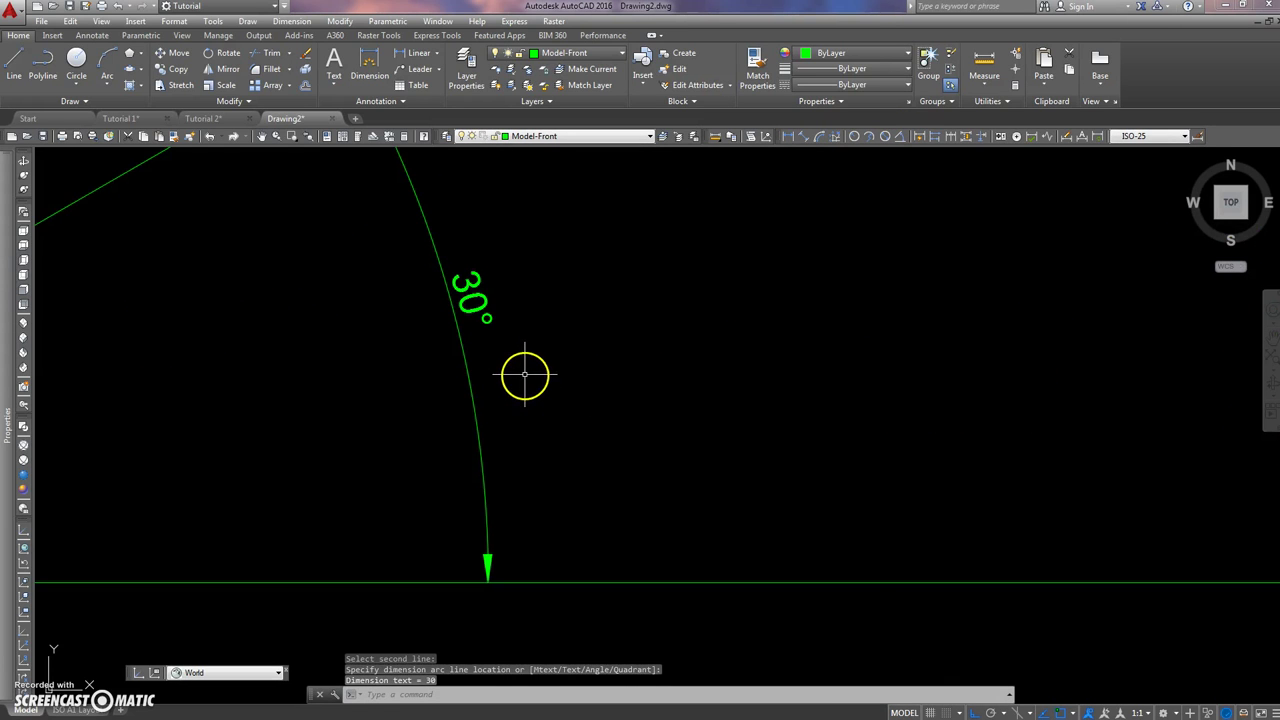
# Erase the angular dimension and the horizontal reference line
pyautogui.scroll(-8, 555, 360)
pyautogui.click(598, 356)
pyautogui.click(489, 414)
pyautogui.press('Delete')
# With Ortho off, draw a line from the WELL rectangle's lowest corner, sloping up to the right more steeply than and past the rectangle
pyautogui.scroll(-6, 495, 410)
pyautogui.scroll(6, 480, 394)
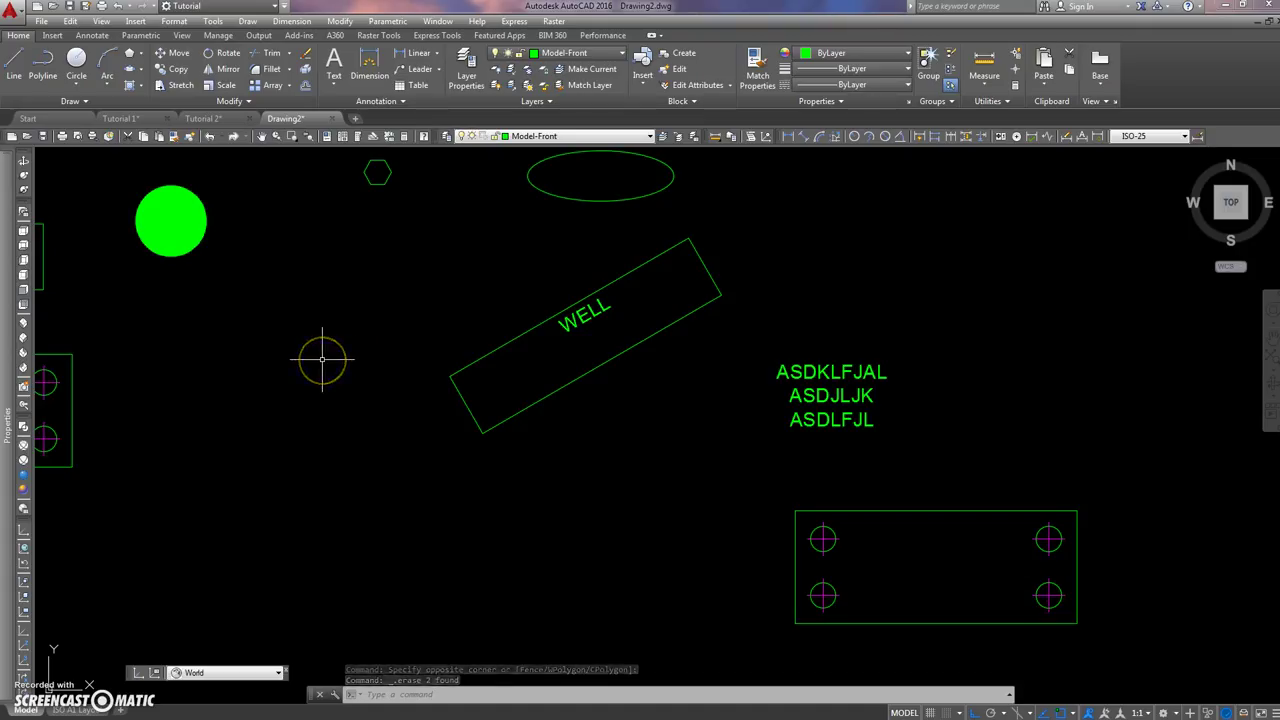
pyautogui.write('l')
pyautogui.press('Return')
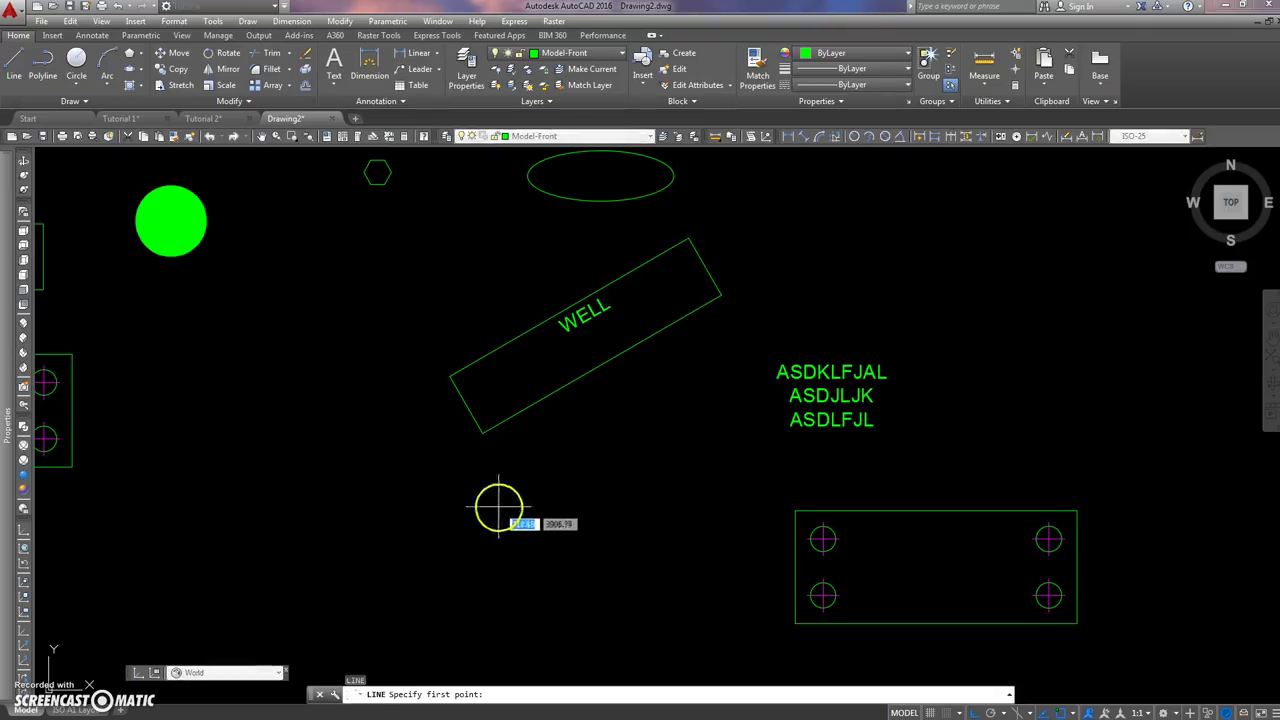
pyautogui.click(483, 432)
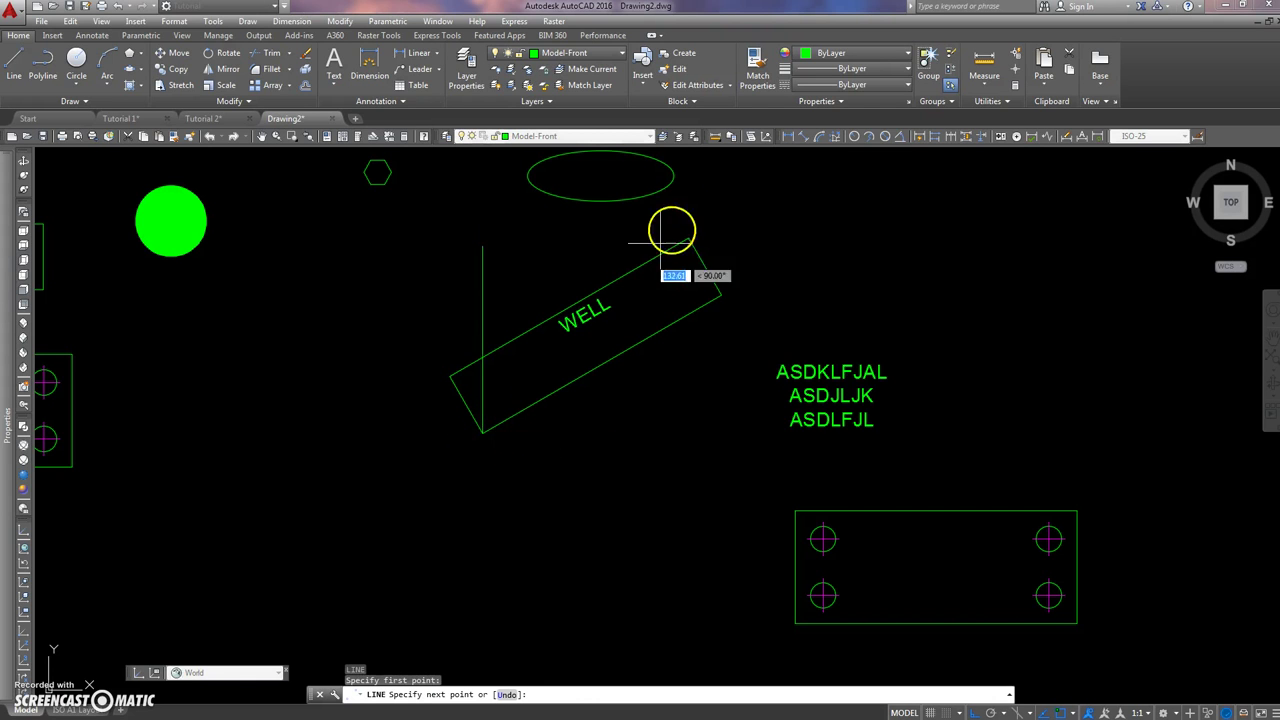
pyautogui.press('F8')
pyautogui.moveTo(700, 222); pyautogui.dragTo(609, 359, button='middle')
pyautogui.click(744, 277)
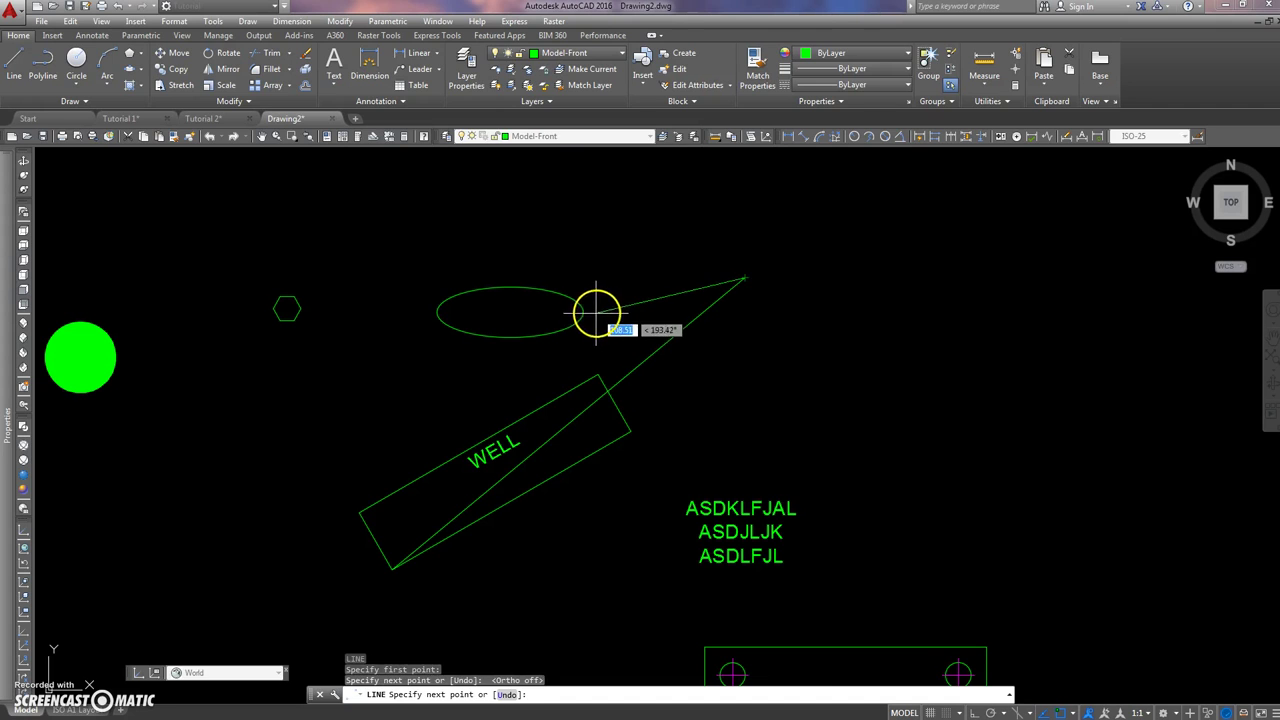
pyautogui.press('Return')
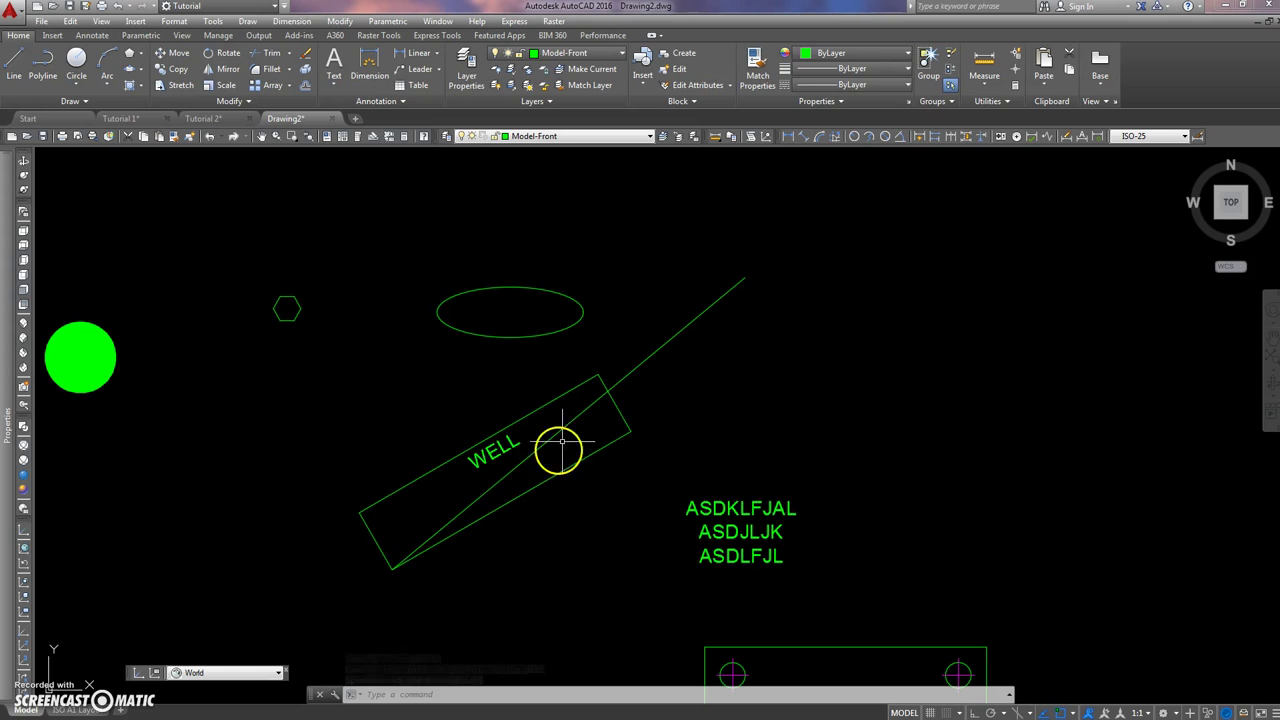
# Rotate the WELL rectangle and text about the lowest corner with the Reference option, aligning the lower long edge with the sloping line
pyautogui.moveTo(449, 417)
pyautogui.mouseDown(button='middle')
pyautogui.moveTo(474, 337)
pyautogui.moveTo(415, 328)
pyautogui.mouseUp(button='middle')
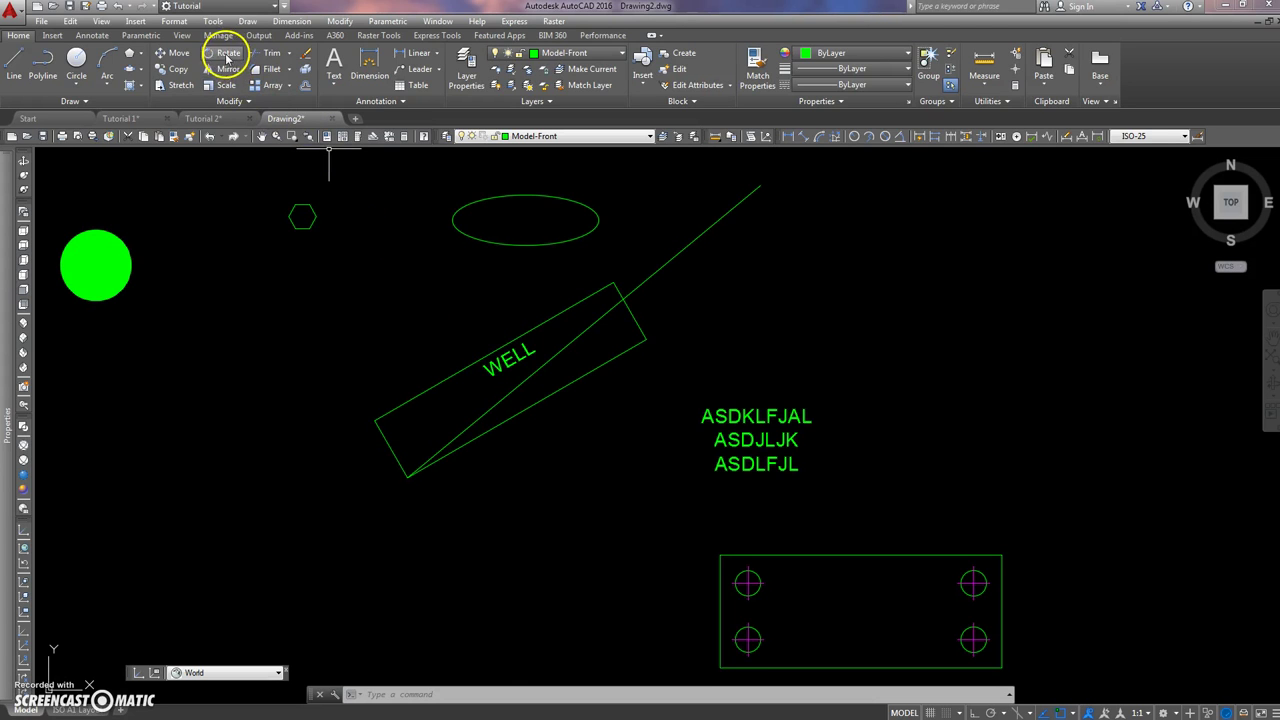
pyautogui.click(225, 50)
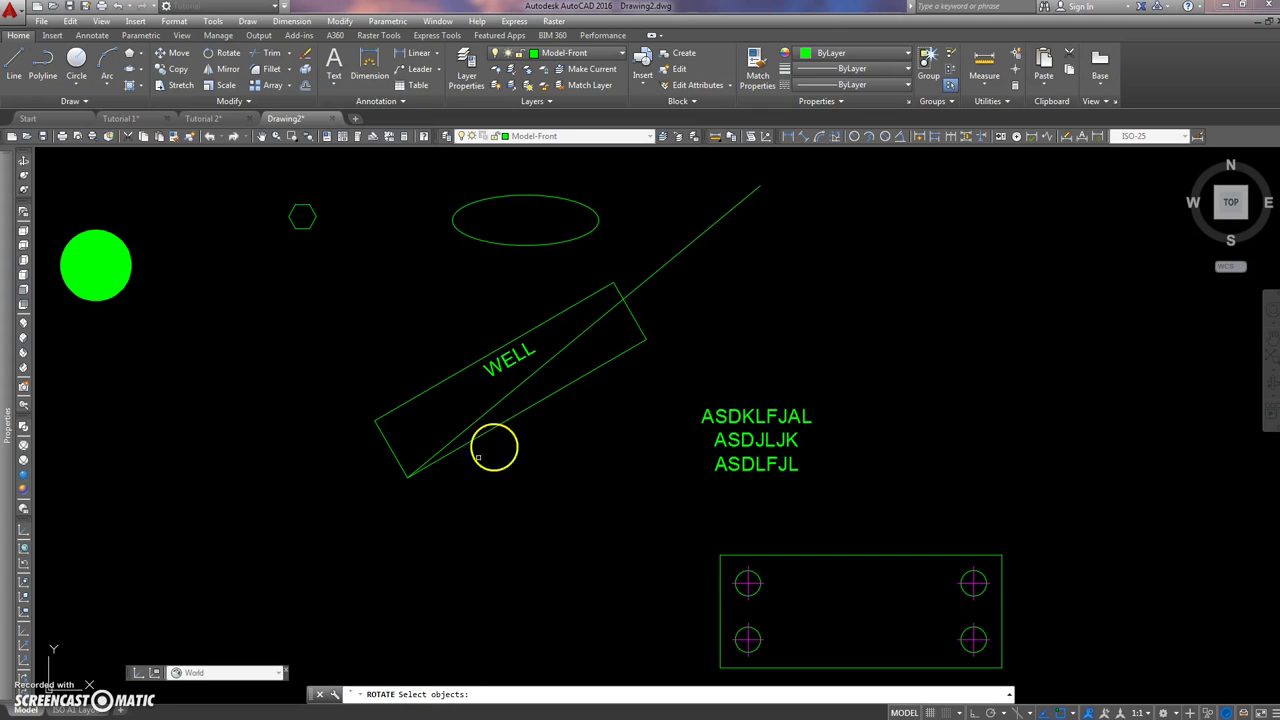
pyautogui.click(492, 373)
pyautogui.click(471, 364)
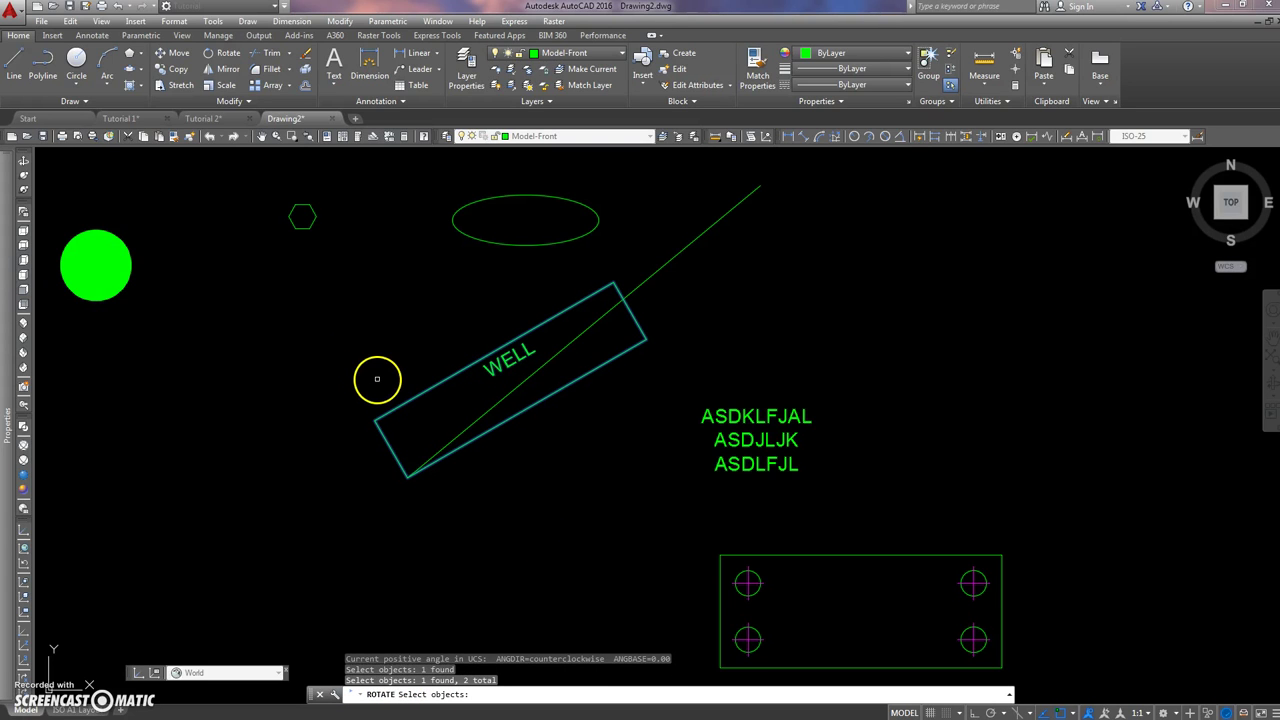
pyautogui.press('Return')
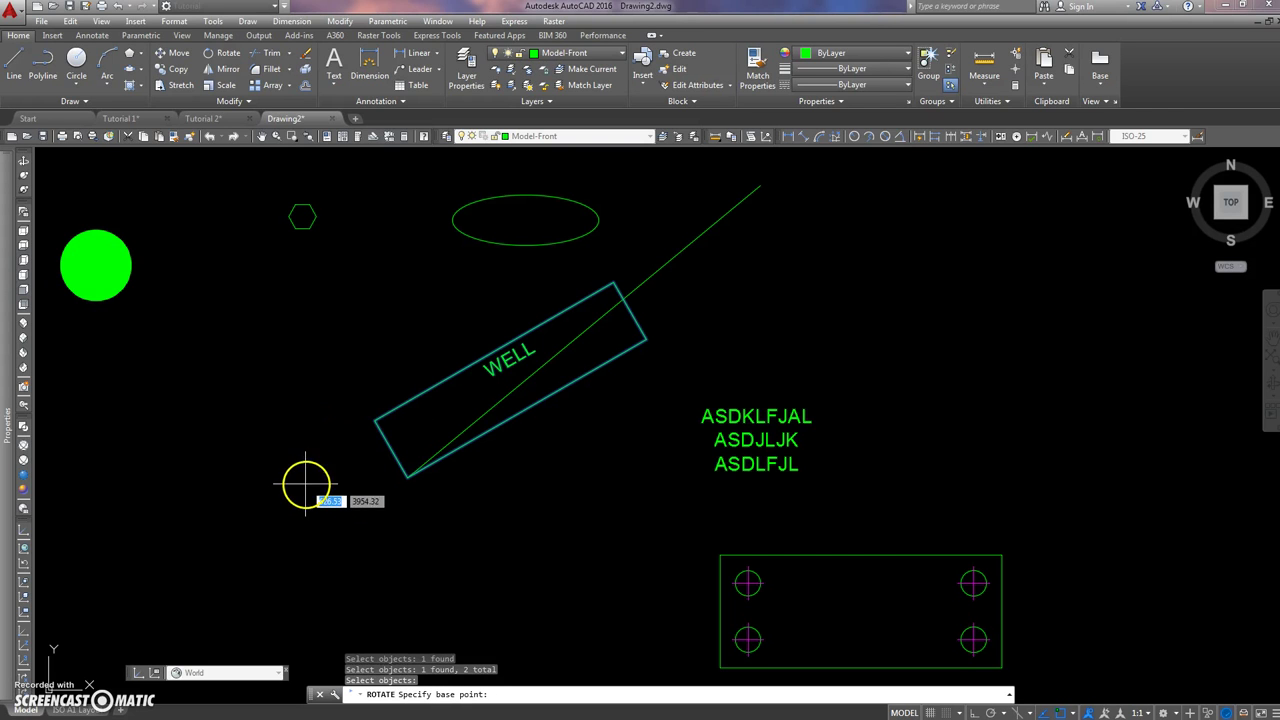
pyautogui.click(407, 477)
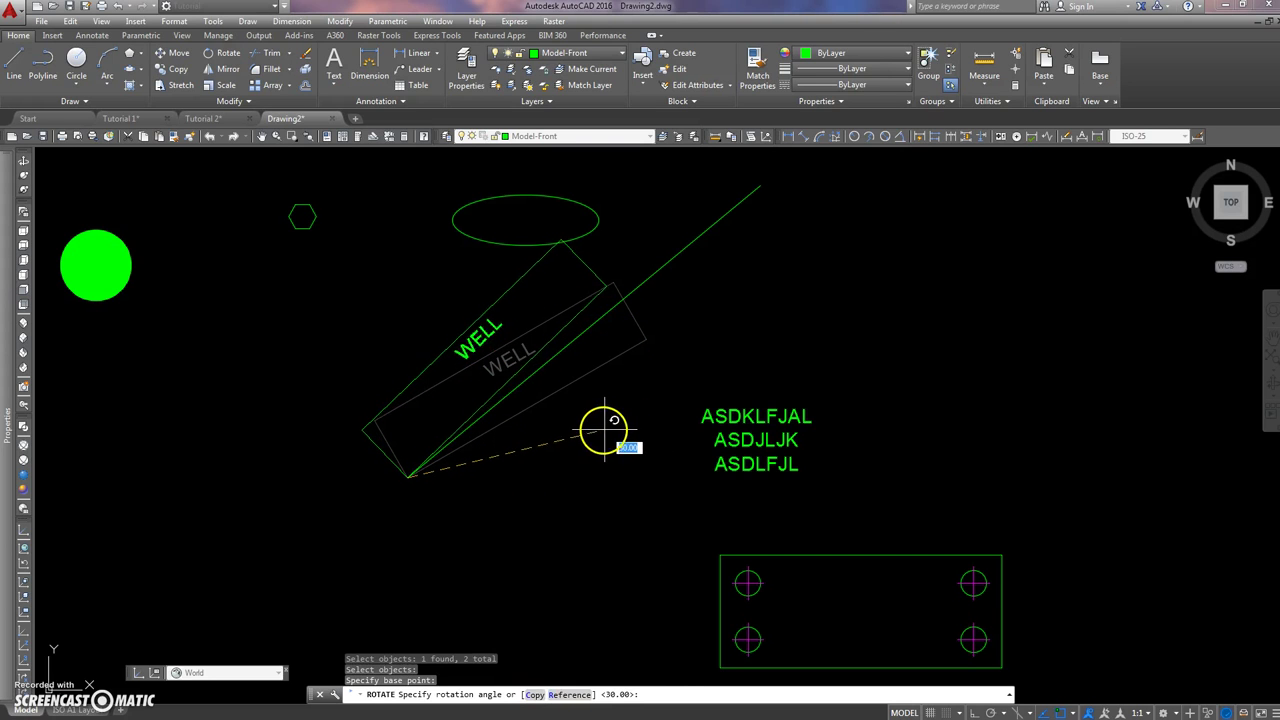
pyautogui.write('R')
pyautogui.press('Return')
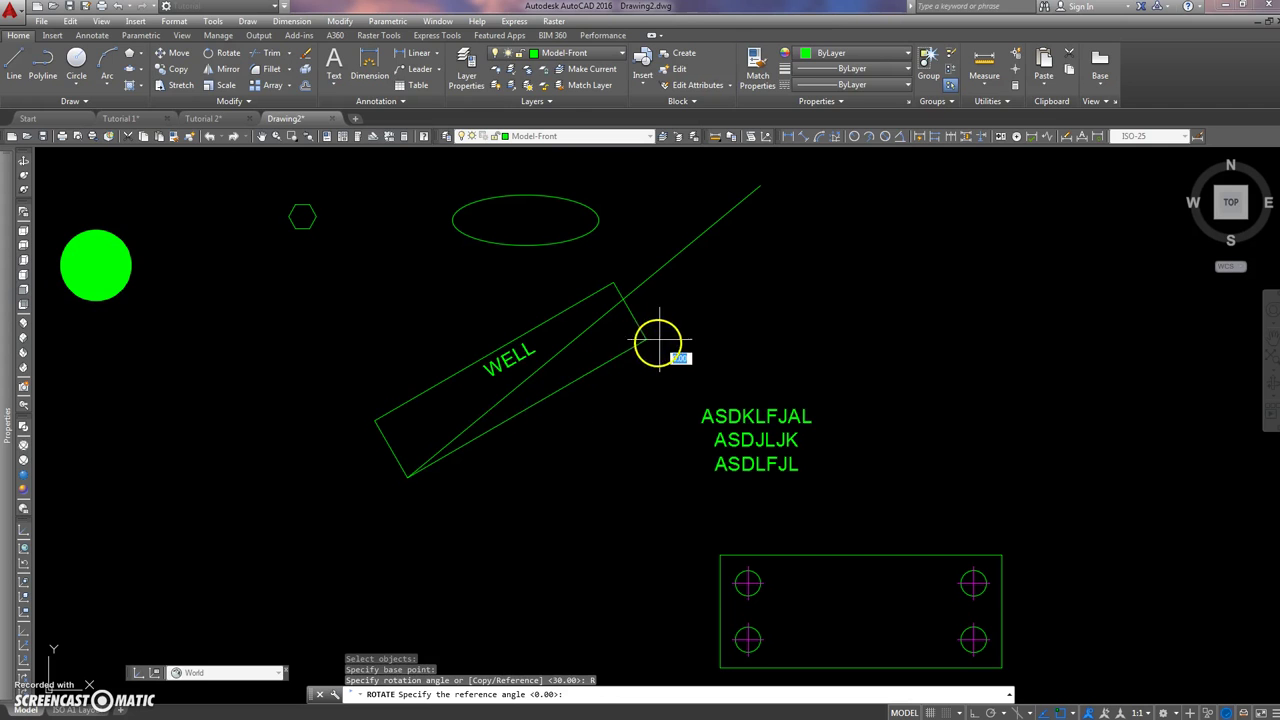
pyautogui.click(412, 484)
pyautogui.click(646, 340)
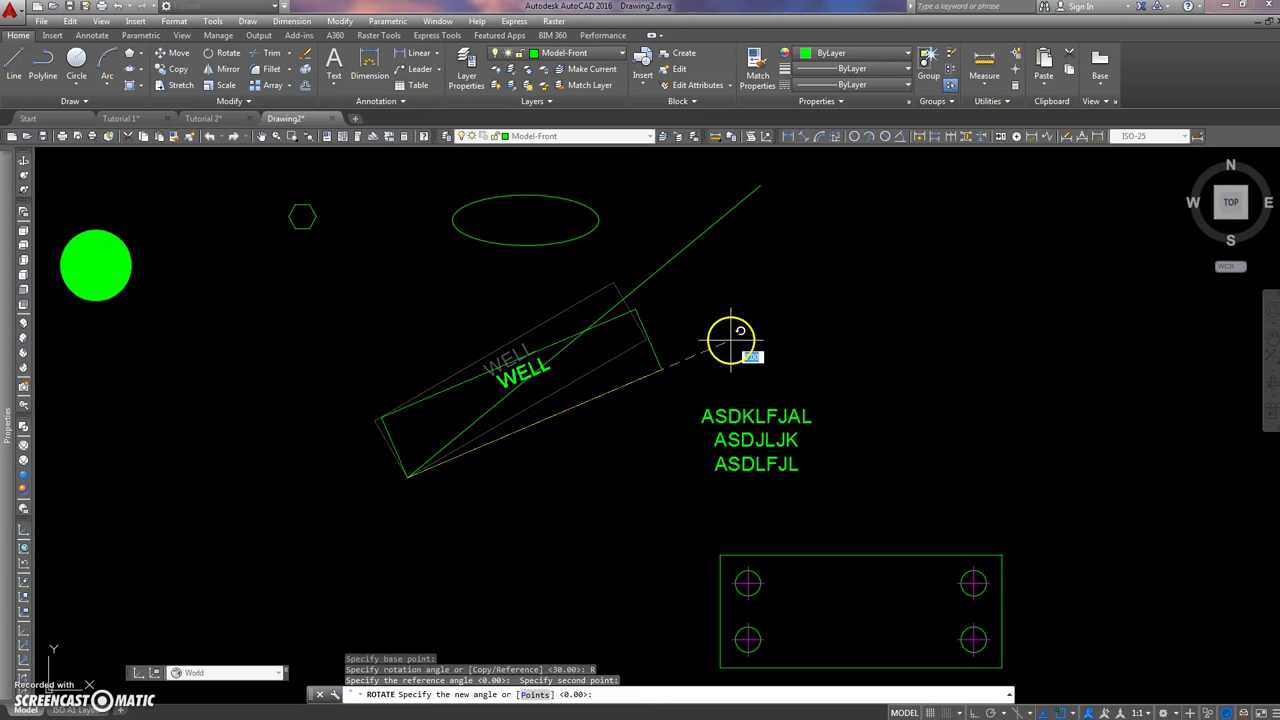
pyautogui.click(760, 185)
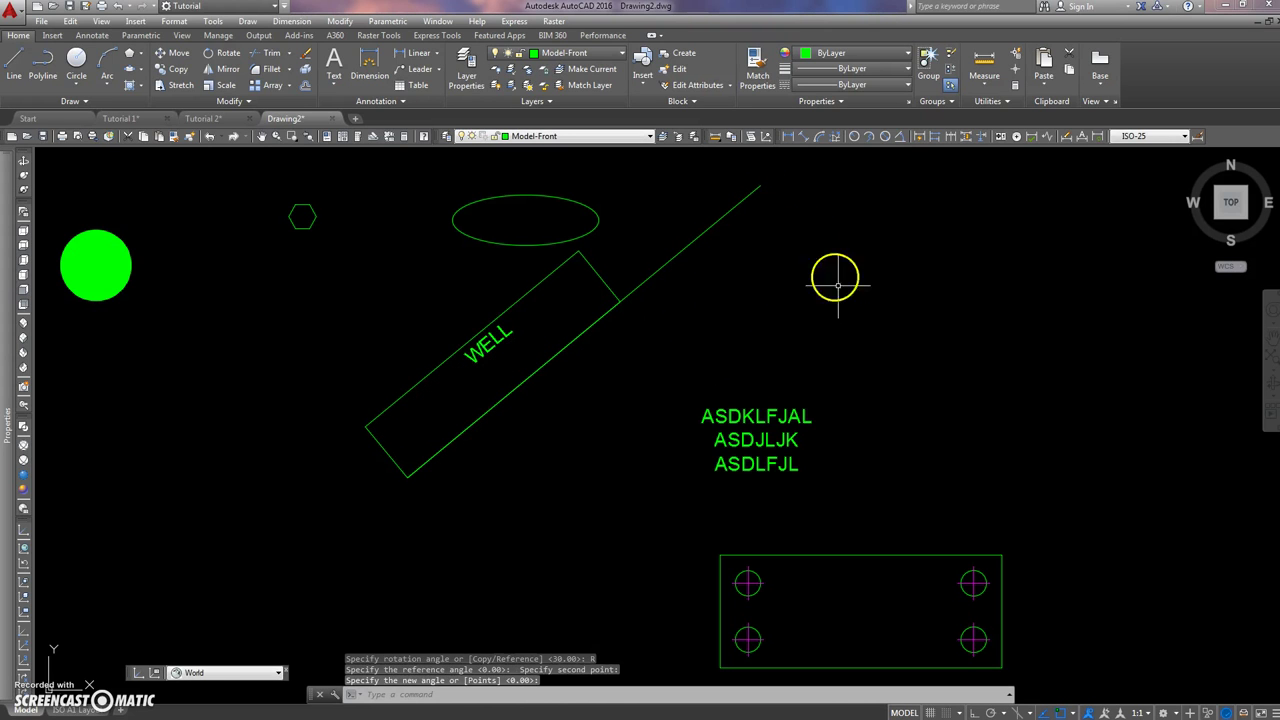
# Mirror the WELL rectangle, its text and the sloping line across a vertical axis to their left with Ortho on, keeping the source objects
pyautogui.scroll(1, 650, 375)
pyautogui.scroll(-2, 590, 415)
pyautogui.scroll(3, 560, 432)
pyautogui.scroll(-5, 563, 427)
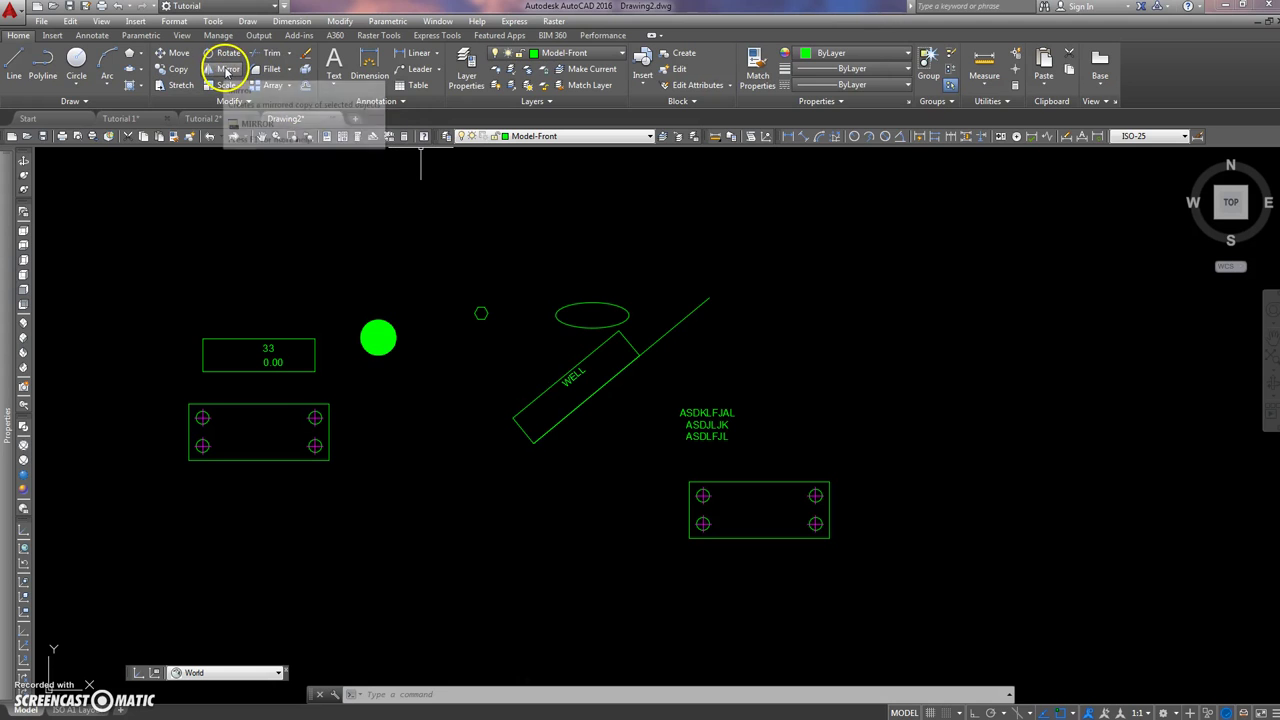
pyautogui.click(228, 69)
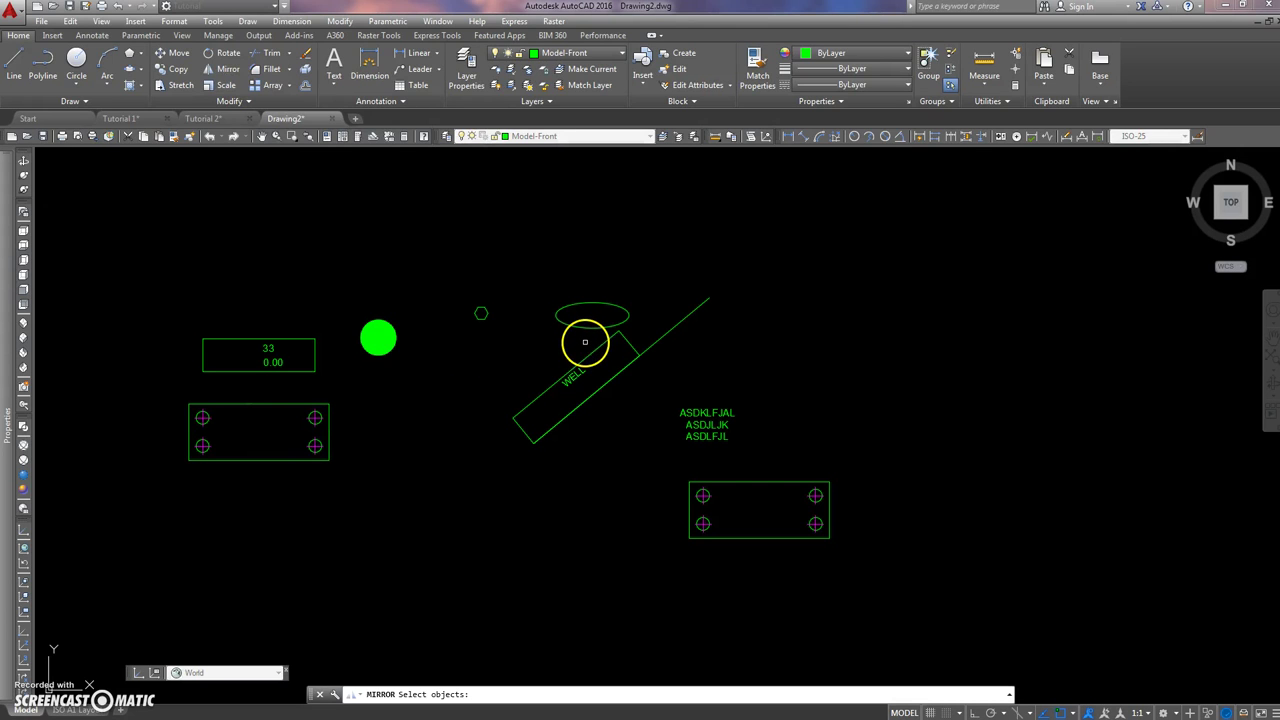
pyautogui.moveTo(585, 343); pyautogui.dragTo(492, 455)
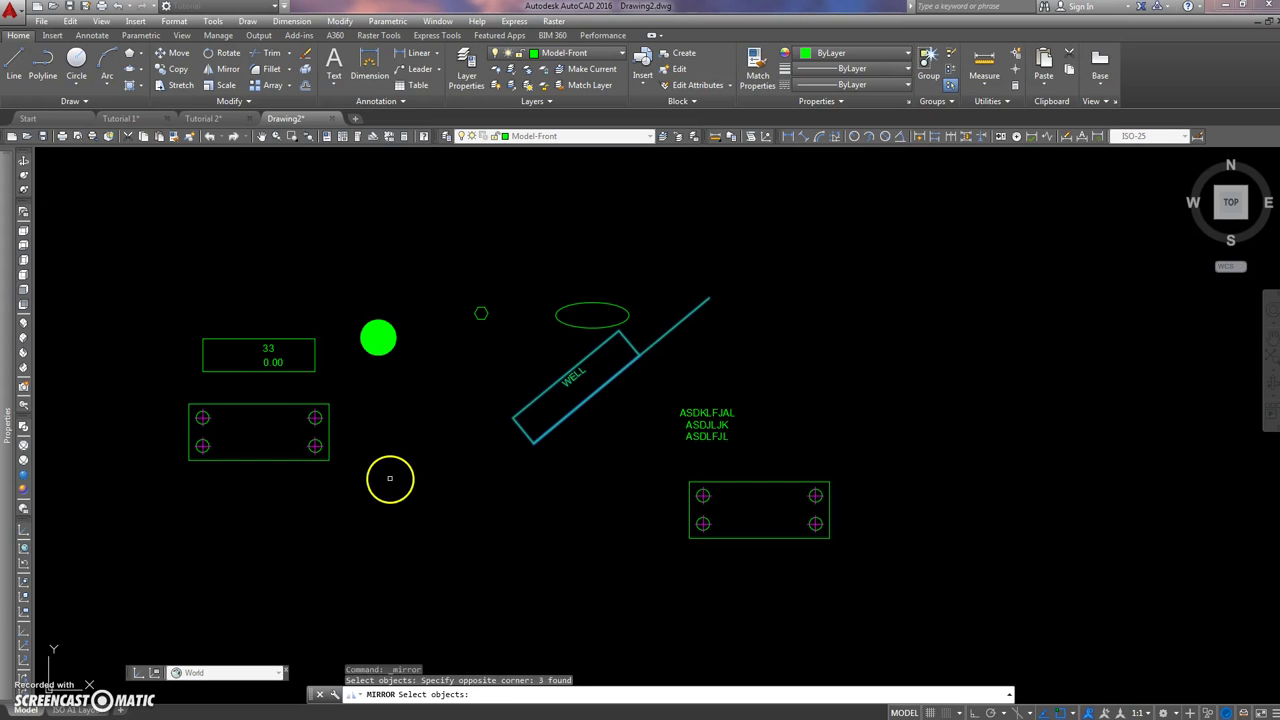
pyautogui.press('Return')
pyautogui.click(491, 366)
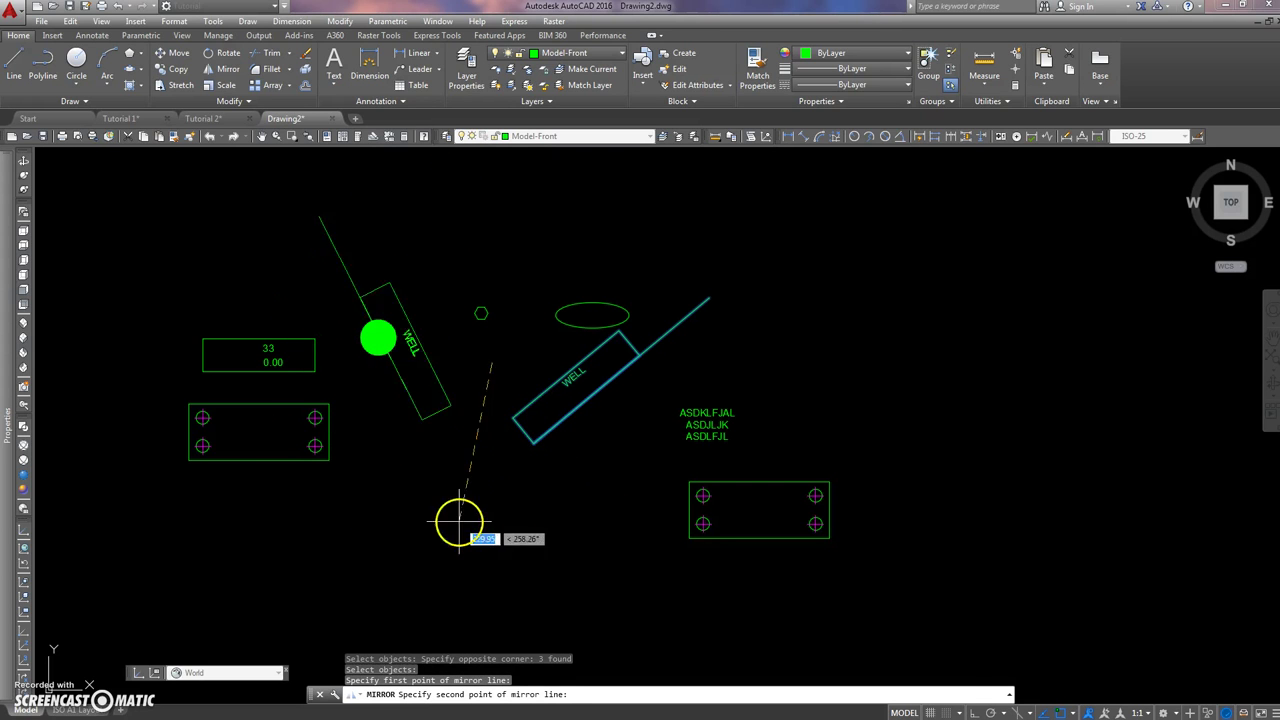
pyautogui.click(973, 713)
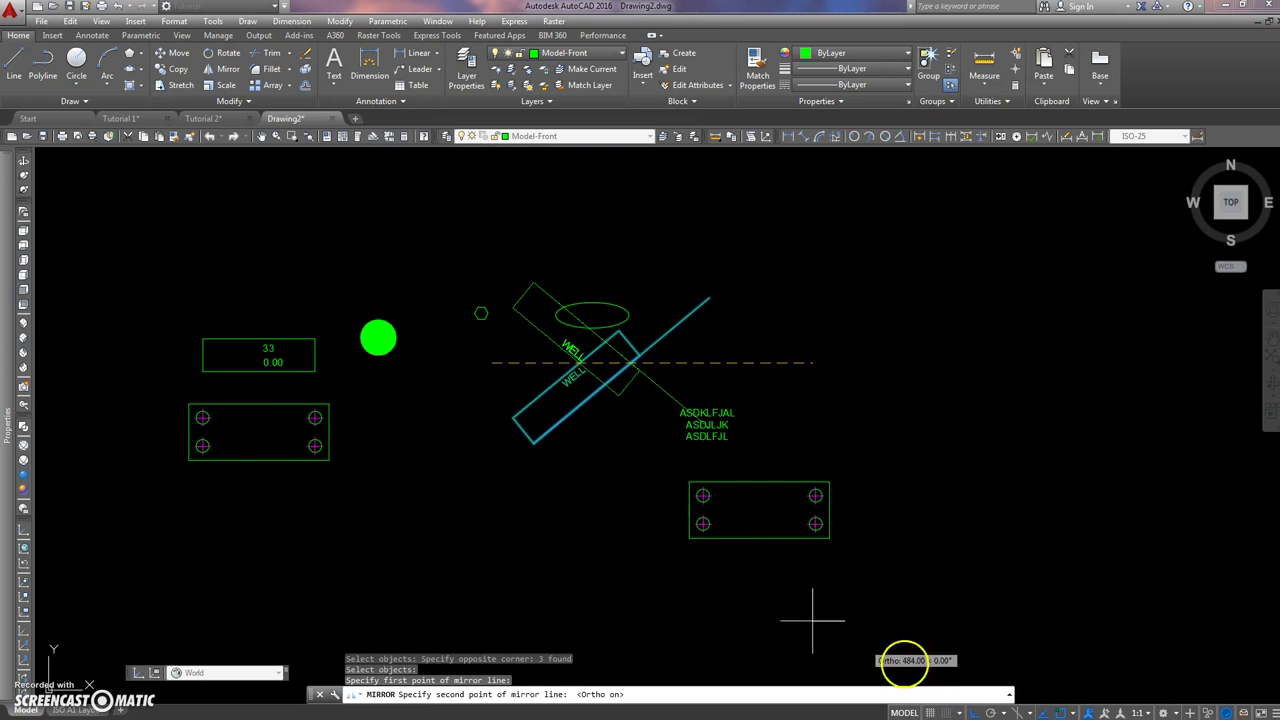
pyautogui.click(511, 531)
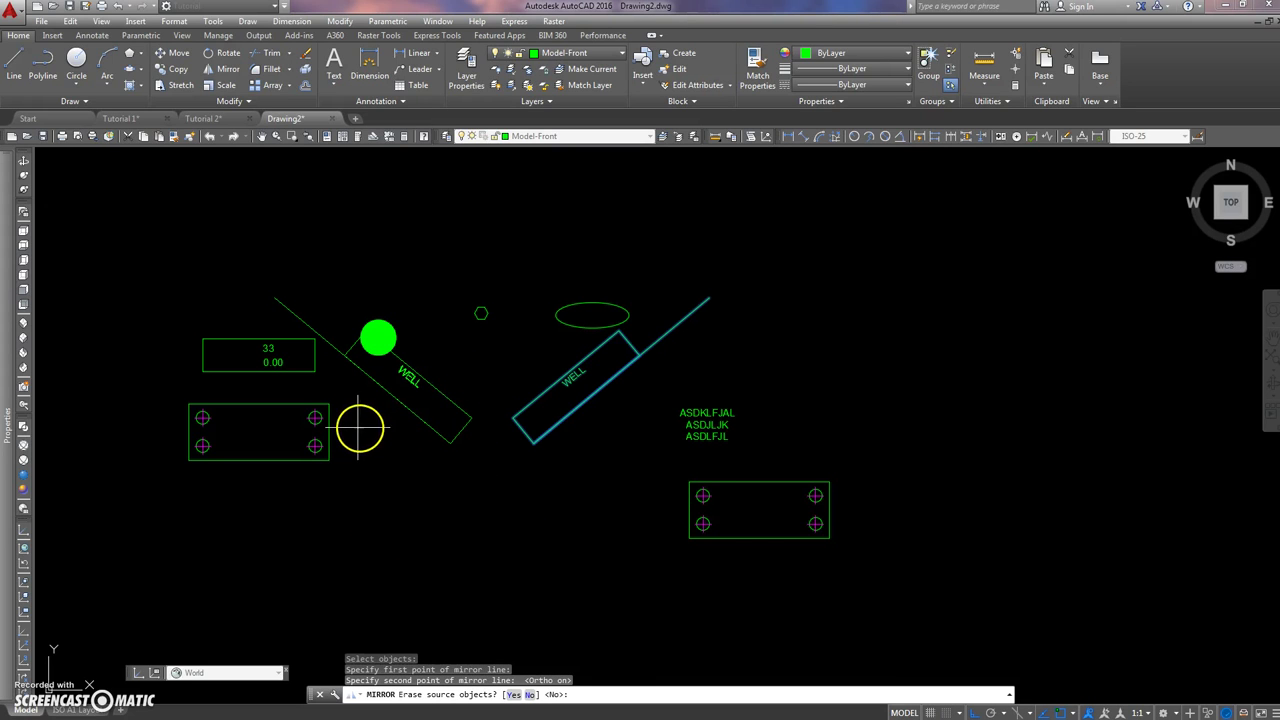
pyautogui.press('Return')
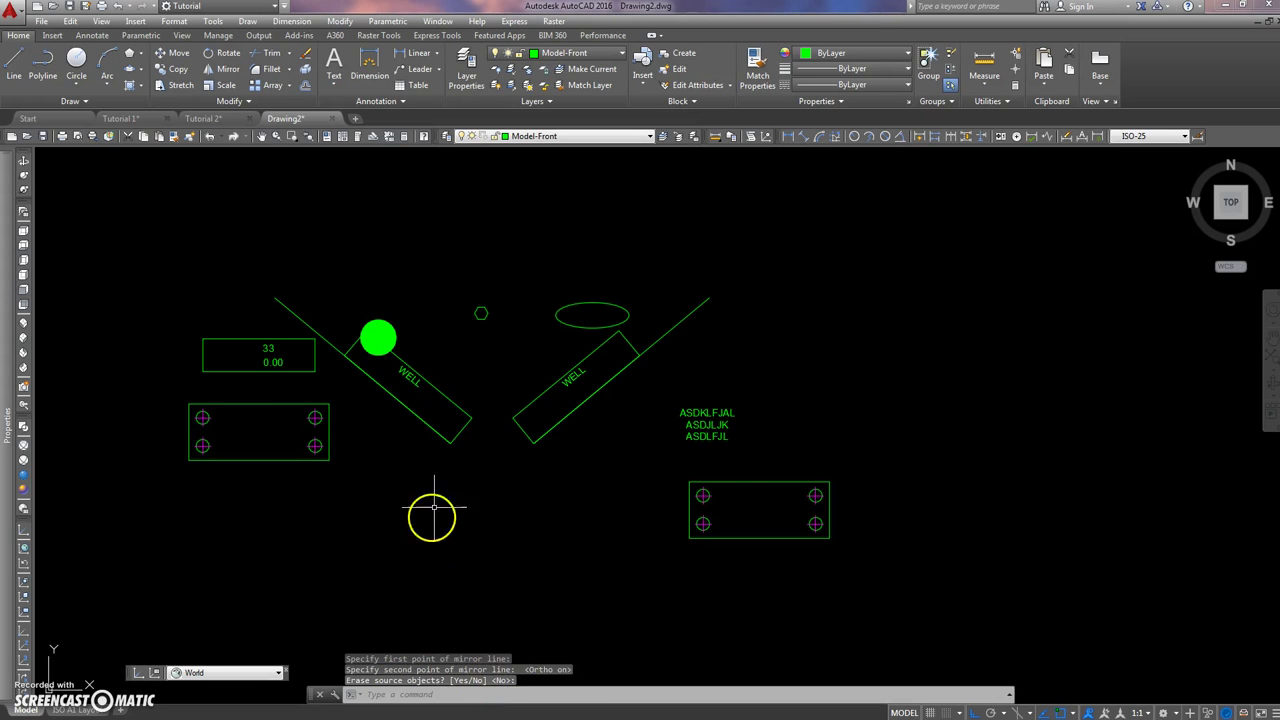
# Erase the mirrored rectangle, text and line, and also the small hexagon
pyautogui.click(487, 377)
pyautogui.click(355, 455)
pyautogui.press('Delete')
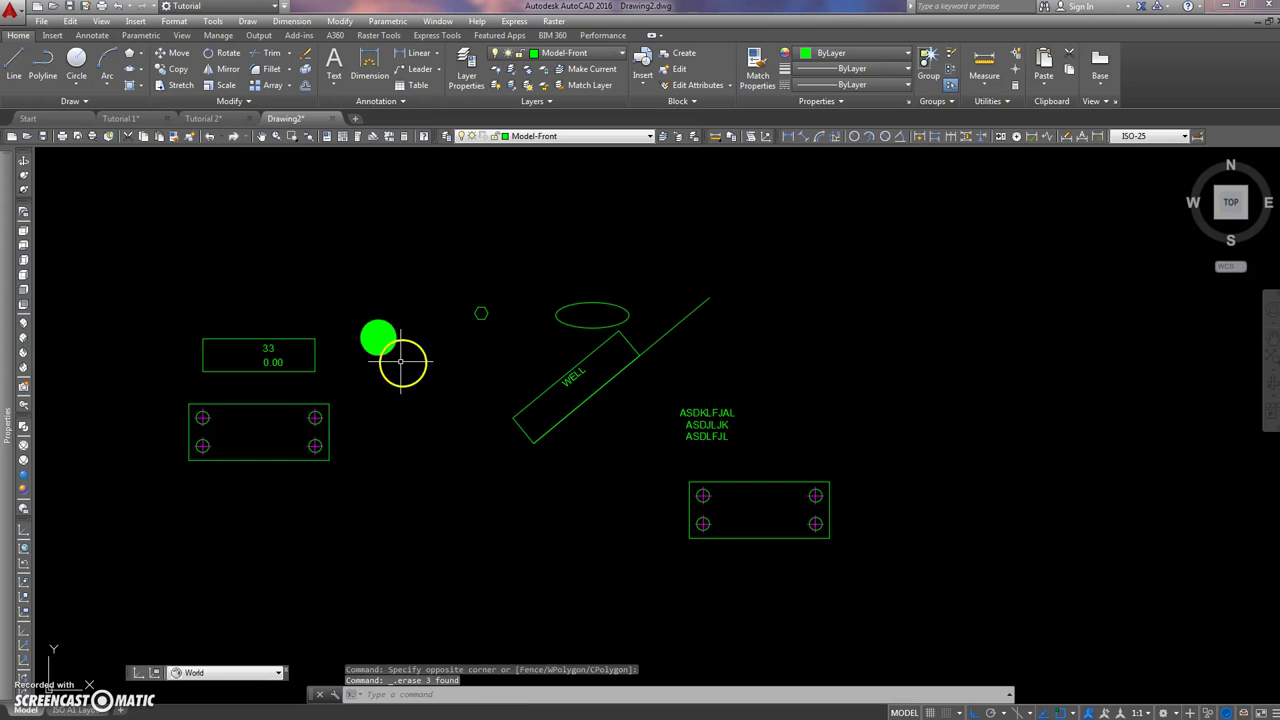
pyautogui.click(481, 313)
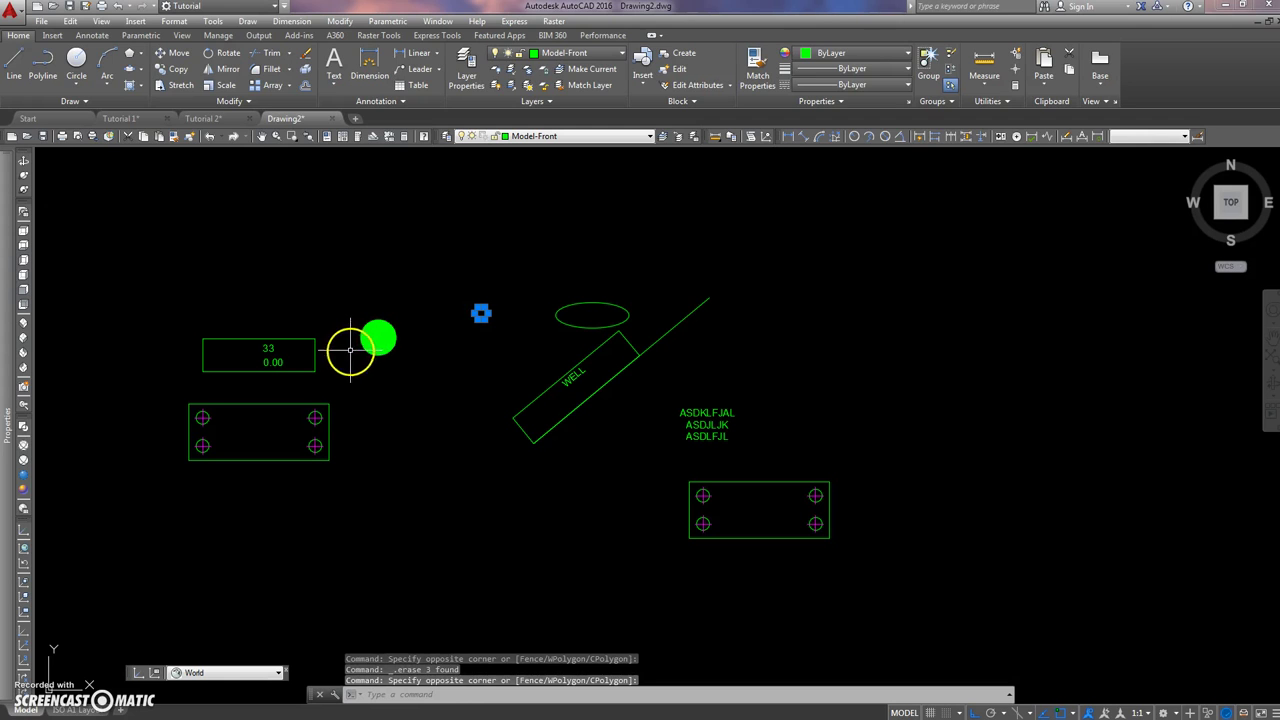
pyautogui.press('Delete')
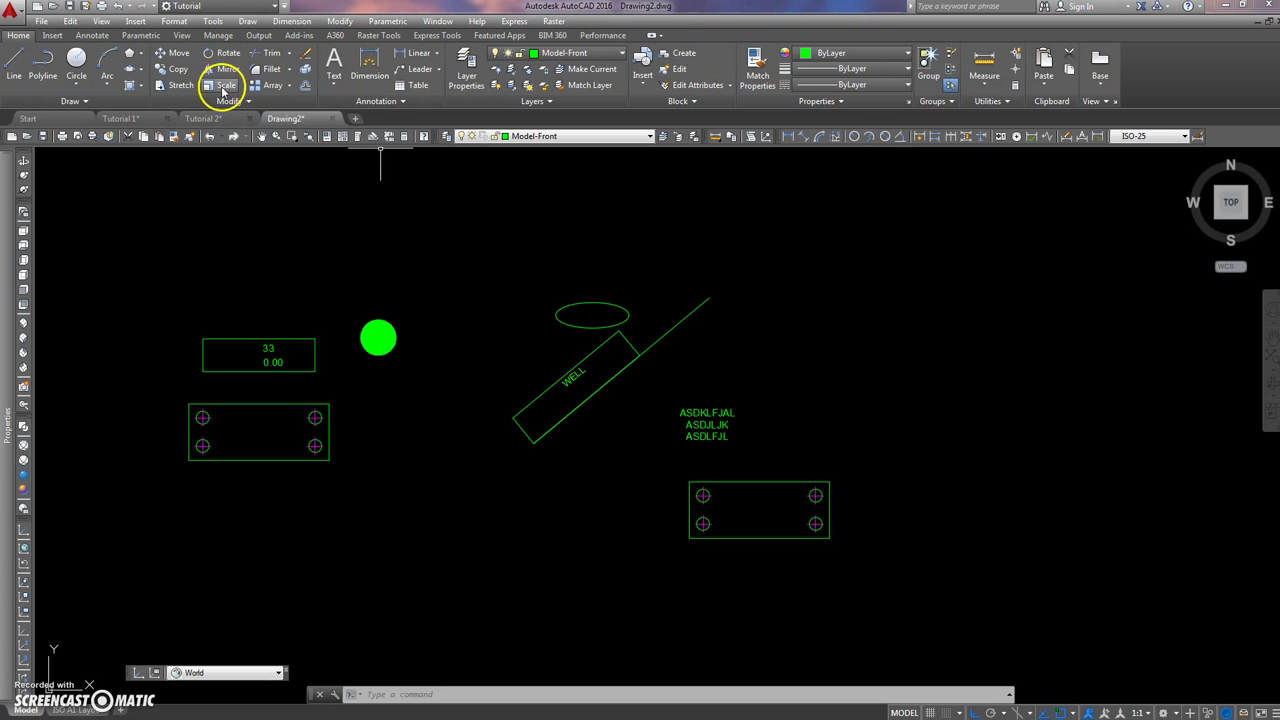
# Scale the rectangle containing 33 and 0.00 by a factor of 2 from its lower-left corner
pyautogui.click(222, 87)
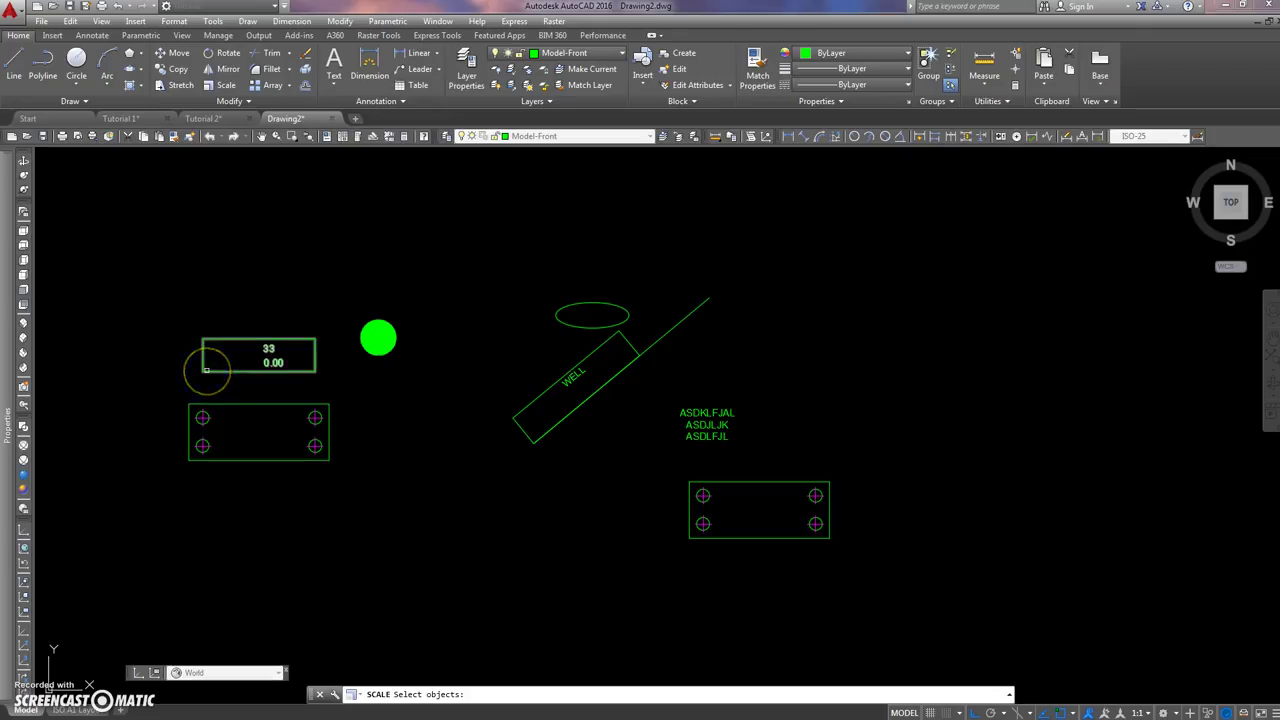
pyautogui.click(240, 358)
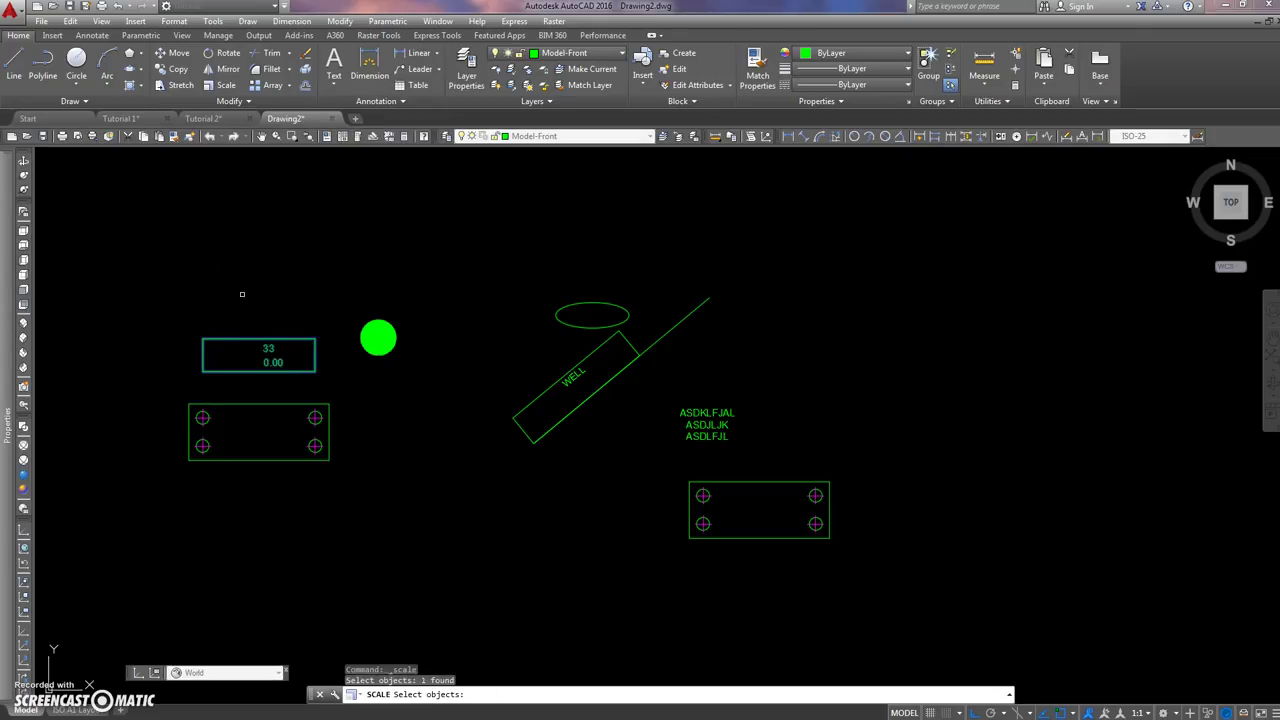
pyautogui.press('Return')
pyautogui.click(204, 370)
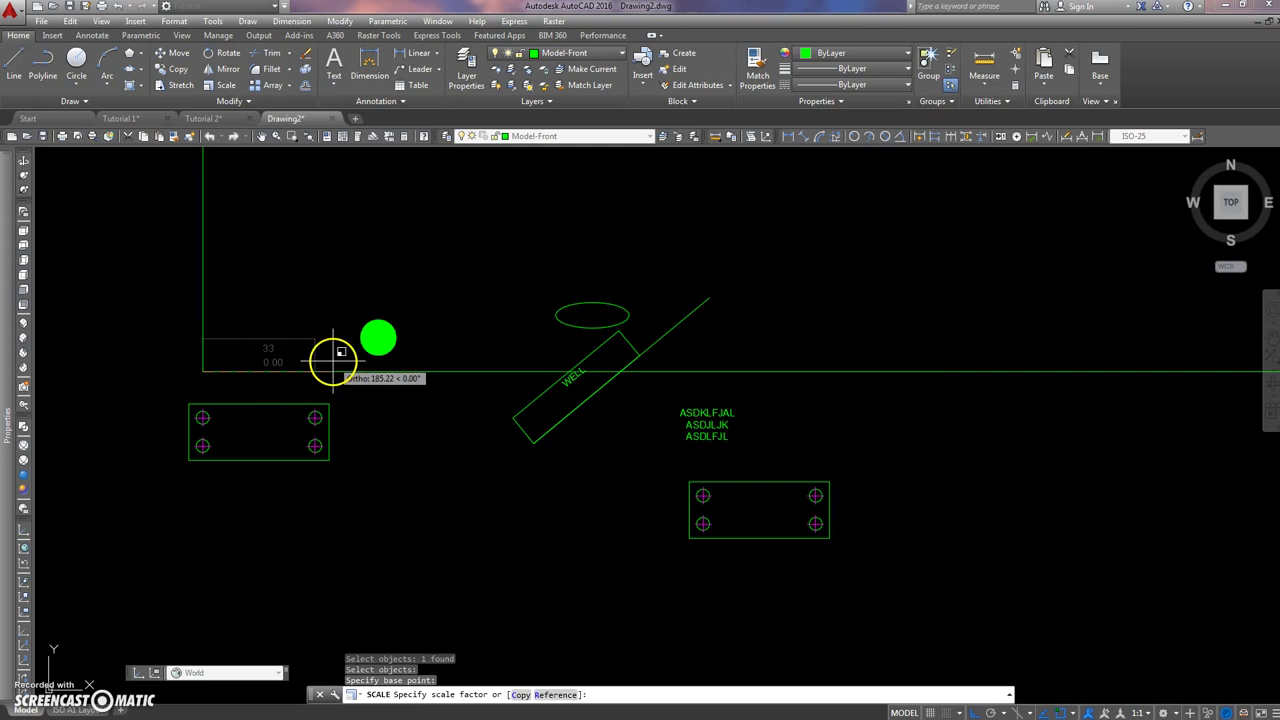
pyautogui.write('4')
pyautogui.press('Return')
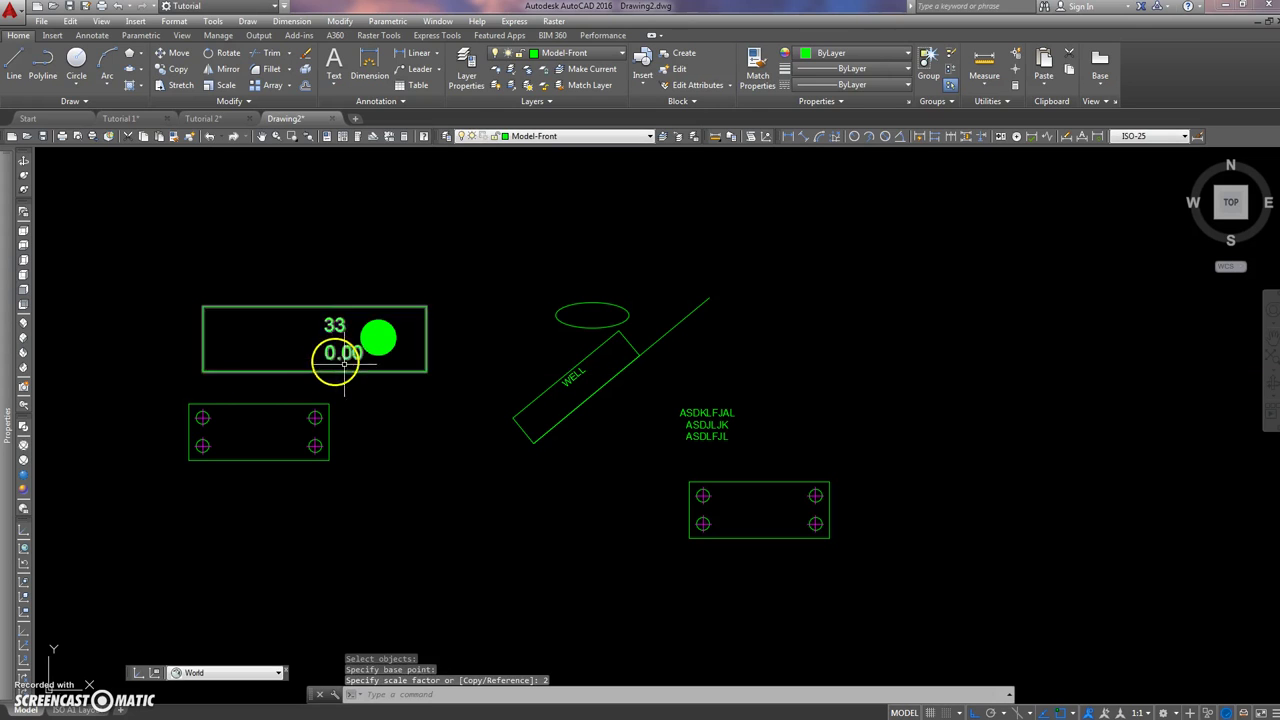
# Erase the filled green circle inside the rectangle containing 33 and 0.00
pyautogui.click(403, 323)
pyautogui.click(379, 347)
pyautogui.press('Delete')
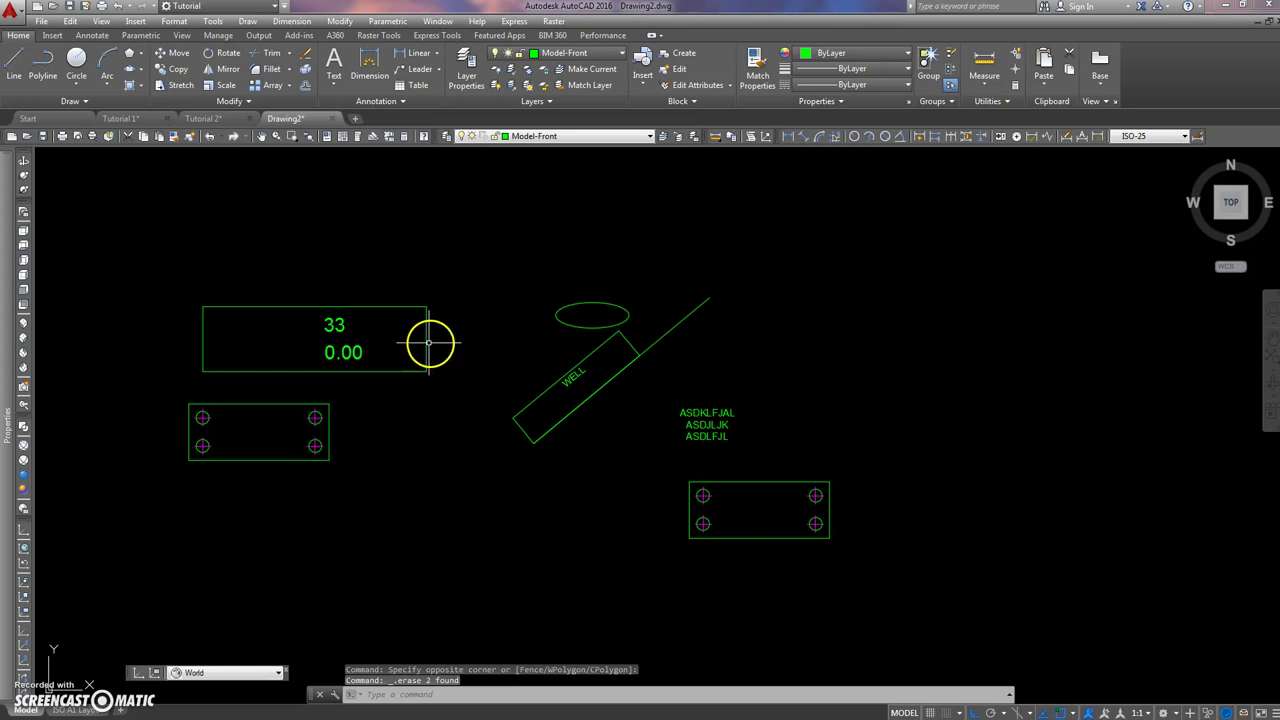
# Set the X, Y and Z scale of the block containing 33 and 0.00 to 1 in its properties
pyautogui.scroll(-2, 414, 315)
pyautogui.scroll(2, 381, 339)
pyautogui.scroll(3, 381, 339)
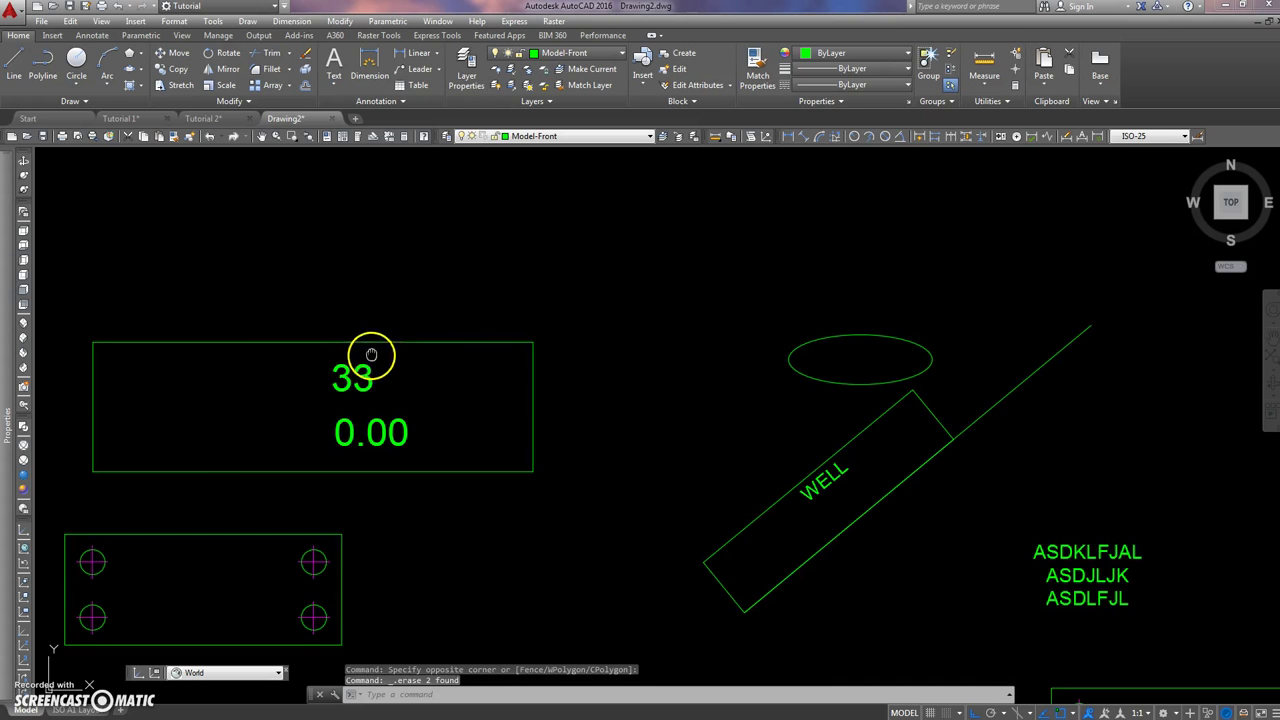
pyautogui.moveTo(391, 354); pyautogui.dragTo(466, 280, button='middle')
pyautogui.moveTo(363, 369); pyautogui.dragTo(396, 317, button='middle')
pyautogui.click(477, 325)
pyautogui.click(445, 355)
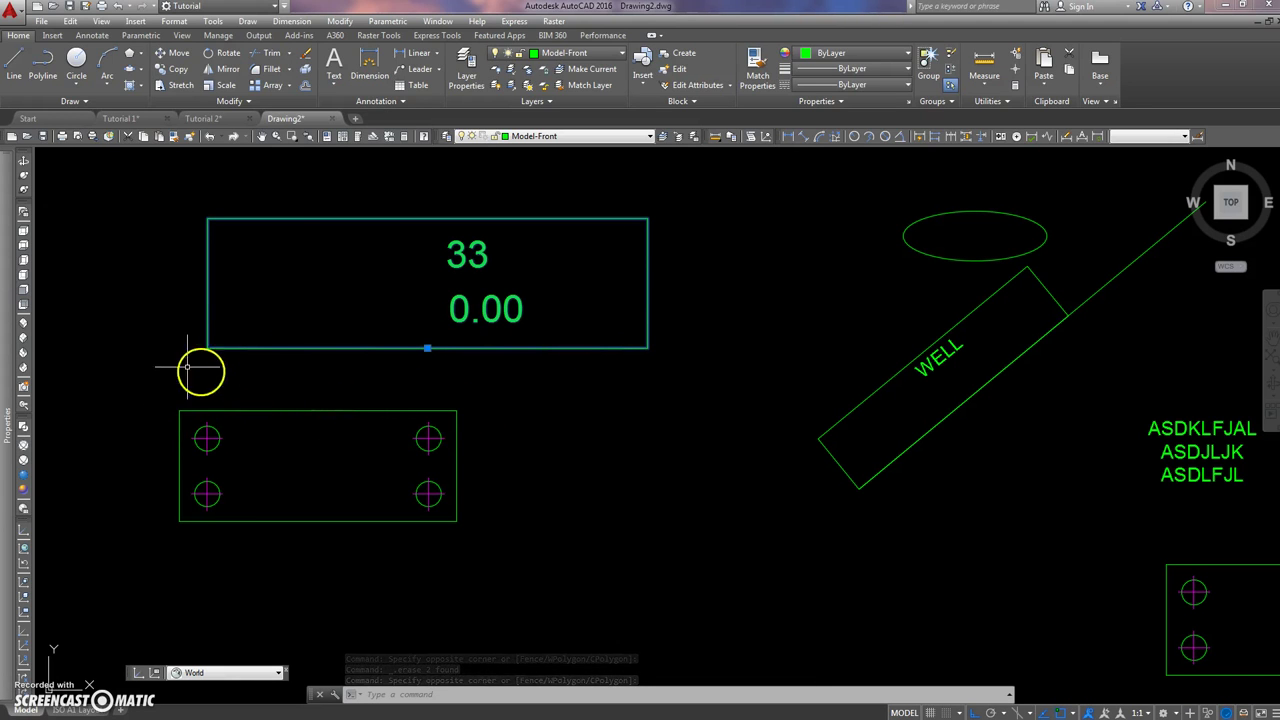
pyautogui.scroll(-2, 327, 365)
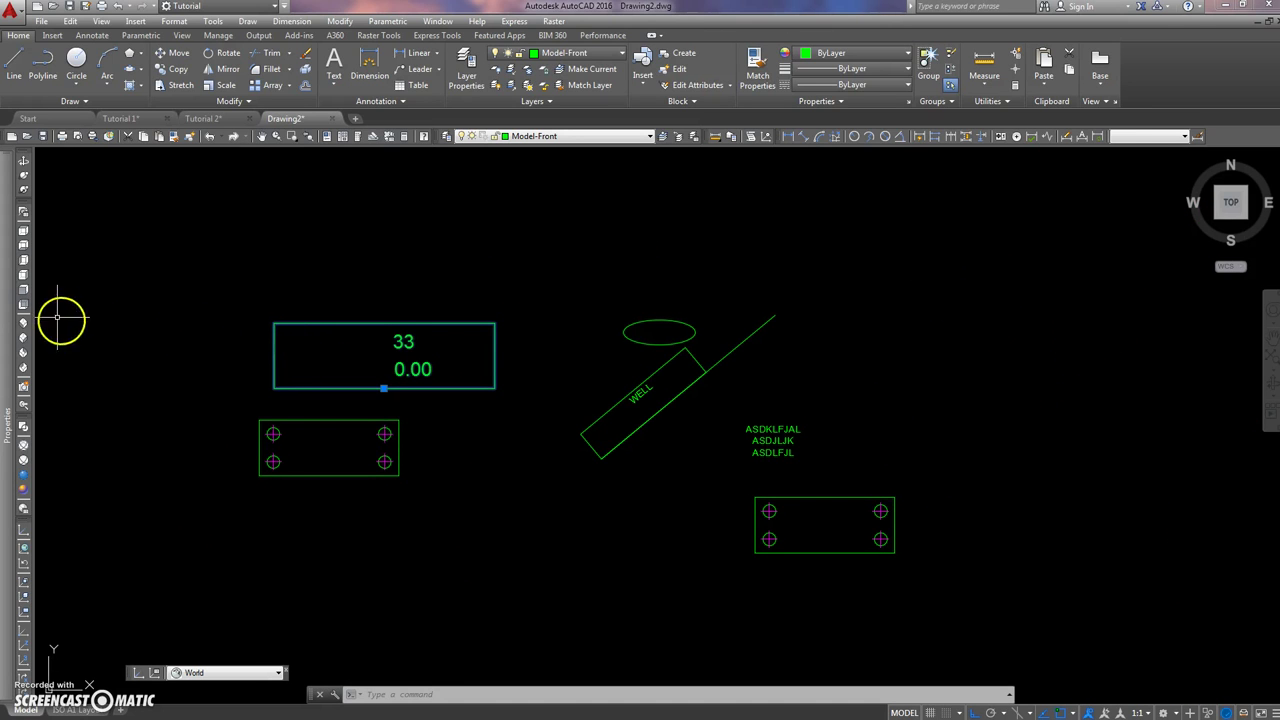
pyautogui.moveTo(8, 297)
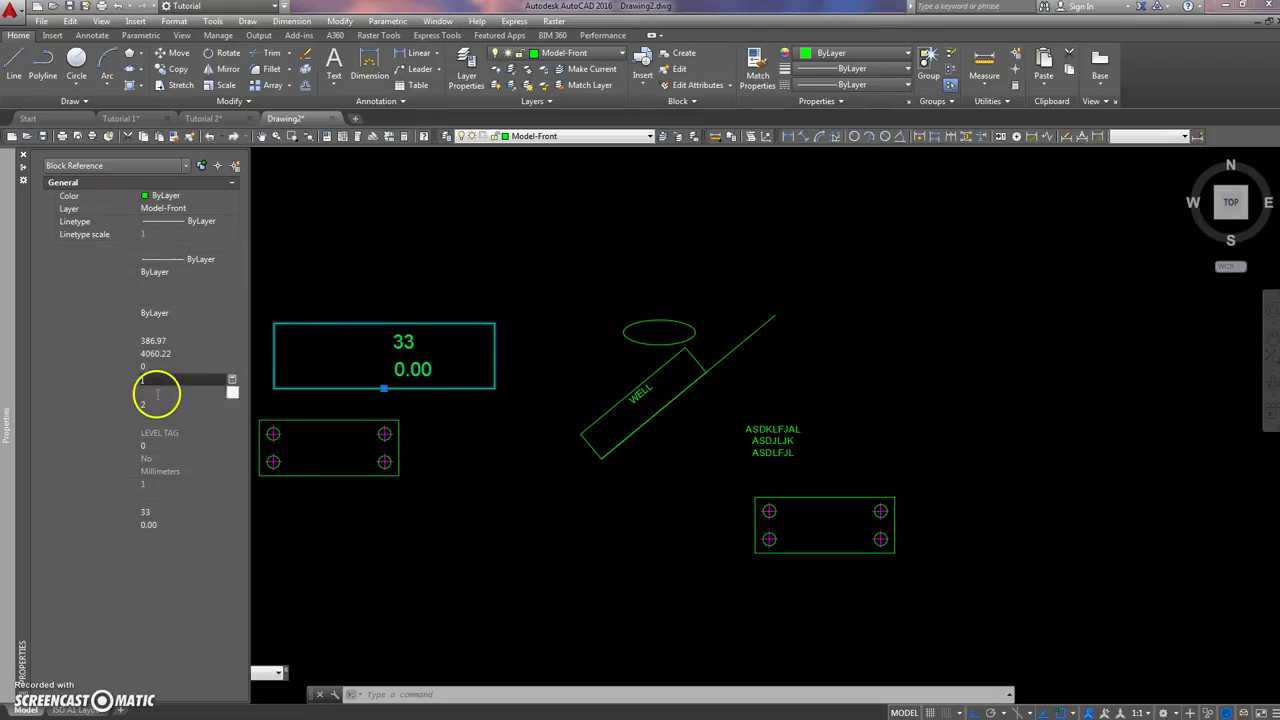
pyautogui.click(157, 401)
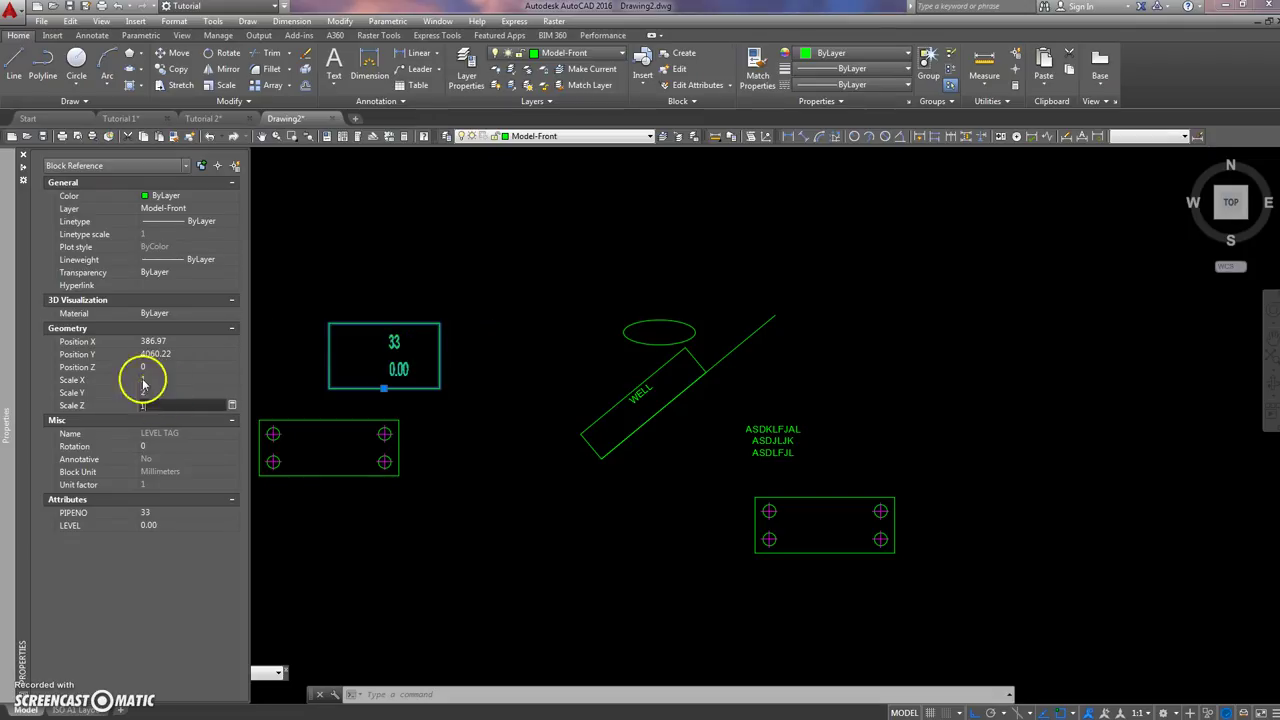
pyautogui.click(155, 393)
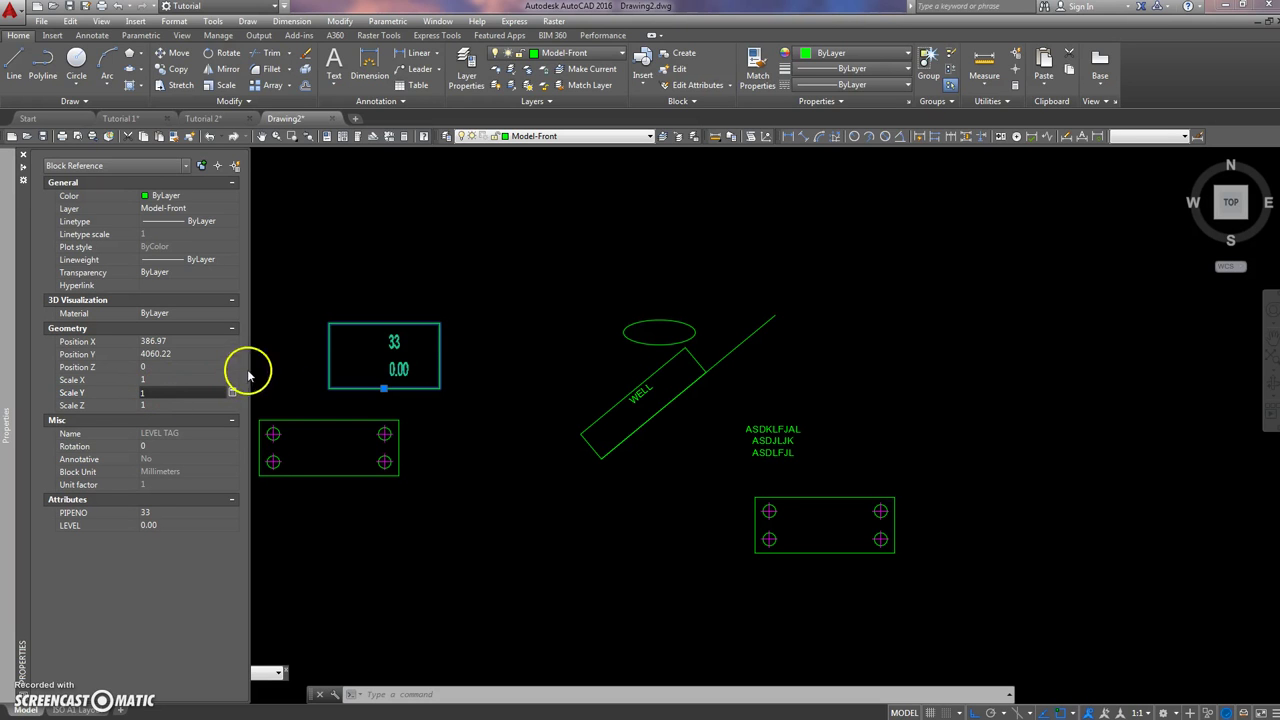
pyautogui.write('1')
pyautogui.scroll(6, 386, 343)
pyautogui.moveTo(386, 343); pyautogui.dragTo(552, 269, button='middle')
pyautogui.press('Escape')
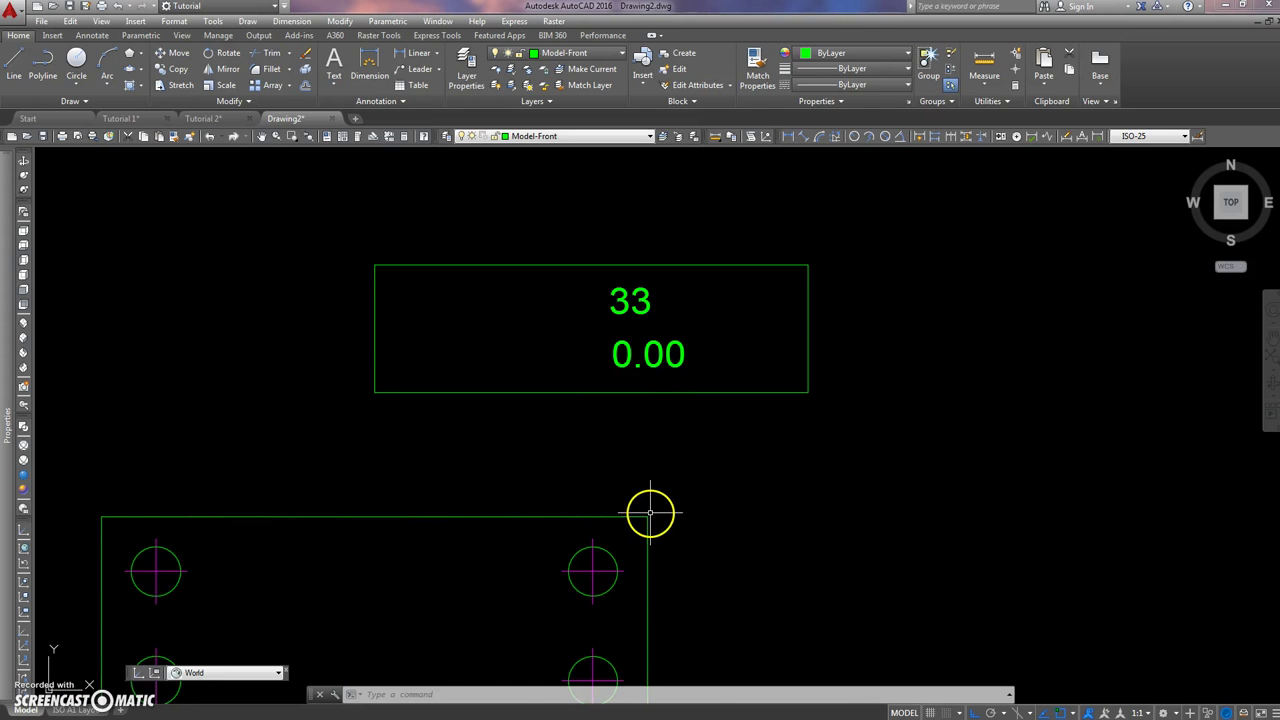
# Move the 33 and 0.00 block from near its lower-left corner to the upper-left corner of the four-hole rectangle below
pyautogui.moveTo(643, 514)
pyautogui.mouseDown(button='middle')
pyautogui.moveTo(560, 491)
pyautogui.moveTo(569, 431)
pyautogui.mouseUp(button='middle')
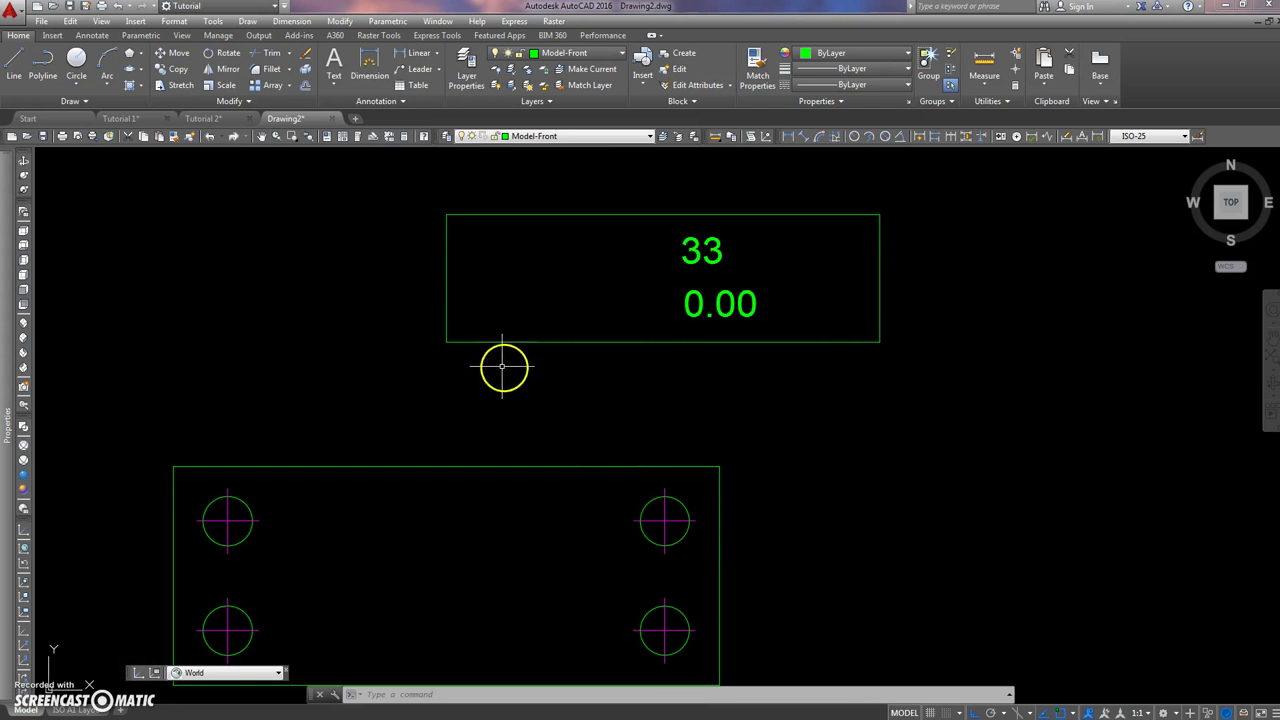
pyautogui.write('m')
pyautogui.press('Escape')
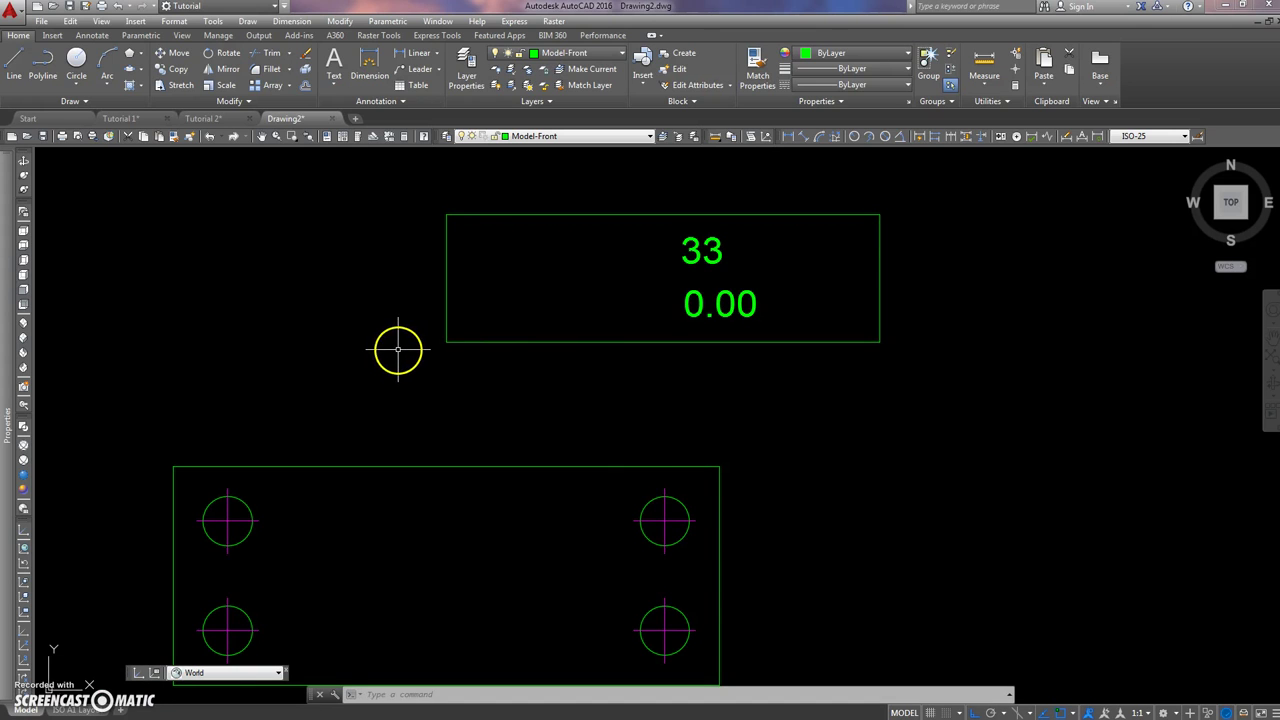
pyautogui.press('Return')
pyautogui.click(483, 317)
pyautogui.click(408, 359)
pyautogui.press('Return')
pyautogui.click(451, 338)
pyautogui.click(174, 465)
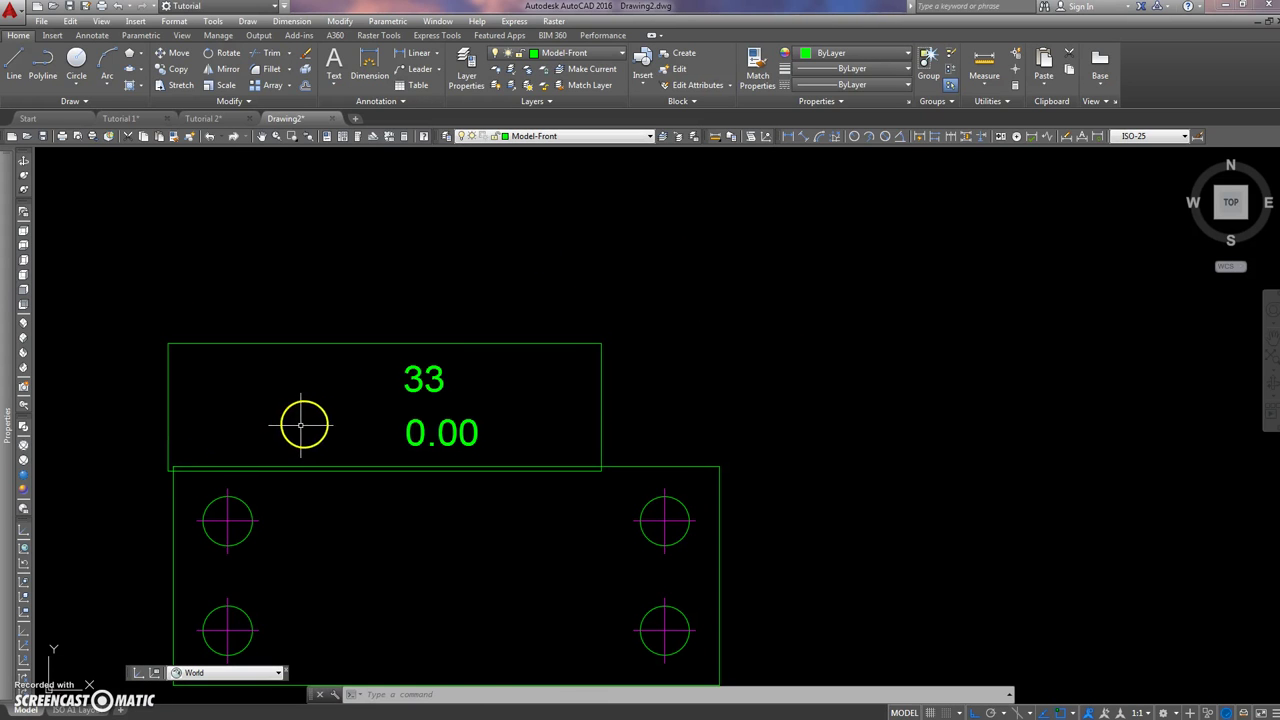
# Move the block again so its lower-left corner coincides exactly with the upper-left corner of the four-hole rectangle
pyautogui.scroll(5, 180, 427)
pyautogui.moveTo(180, 427); pyautogui.dragTo(260, 327, button='middle')
pyautogui.press('Return')
pyautogui.click(259, 336)
pyautogui.click(174, 397)
pyautogui.press('Return')
pyautogui.click(208, 503)
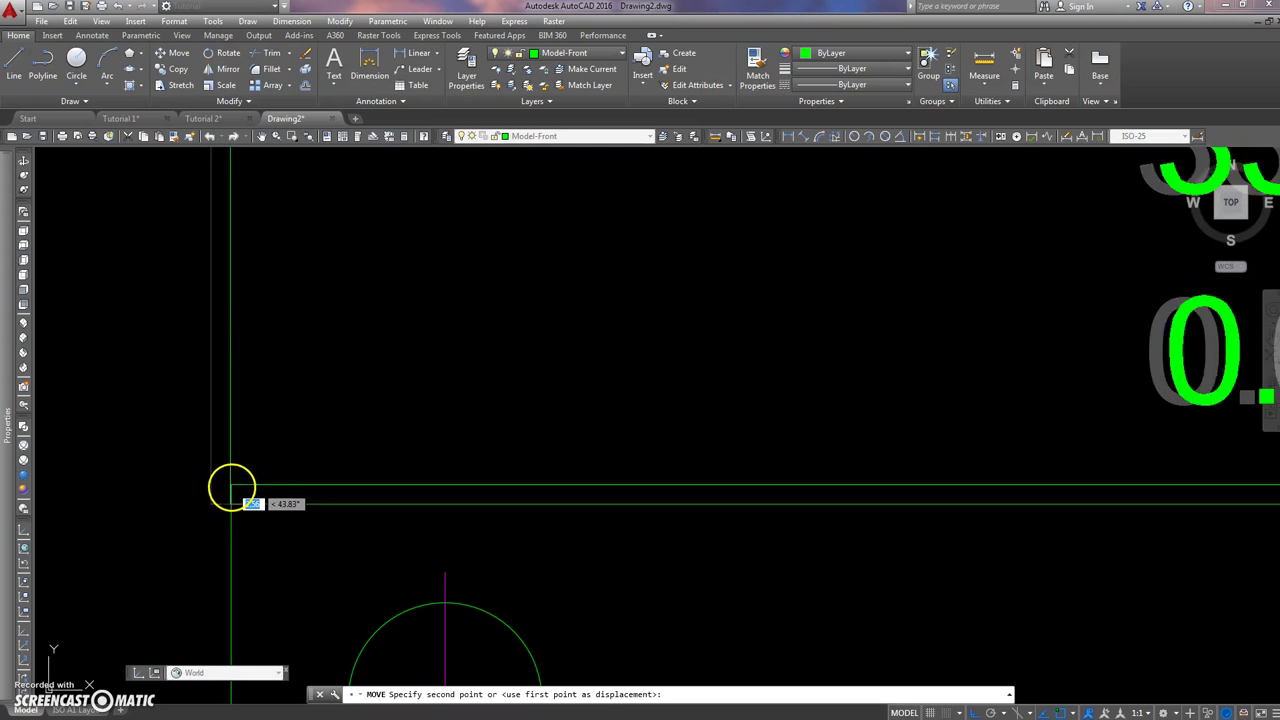
pyautogui.click(231, 488)
pyautogui.scroll(-5, 391, 391)
pyautogui.moveTo(391, 391); pyautogui.dragTo(310, 410, button='middle')
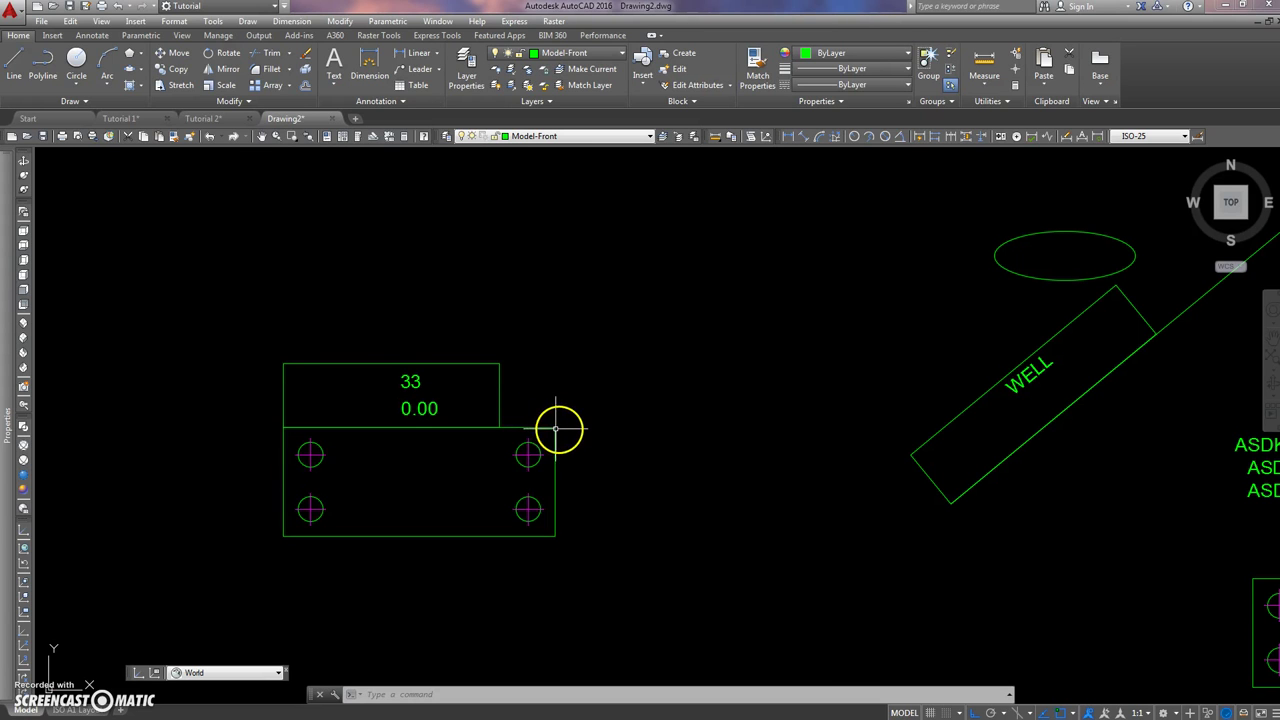
# Scale the block about its lower-left corner with the Reference option, matching its bottom edge to the full width of the four-hole rectangle
pyautogui.scroll(6, 474, 394)
pyautogui.scroll(-3, 691, 374)
pyautogui.moveTo(608, 391); pyautogui.dragTo(568, 393, button='middle')
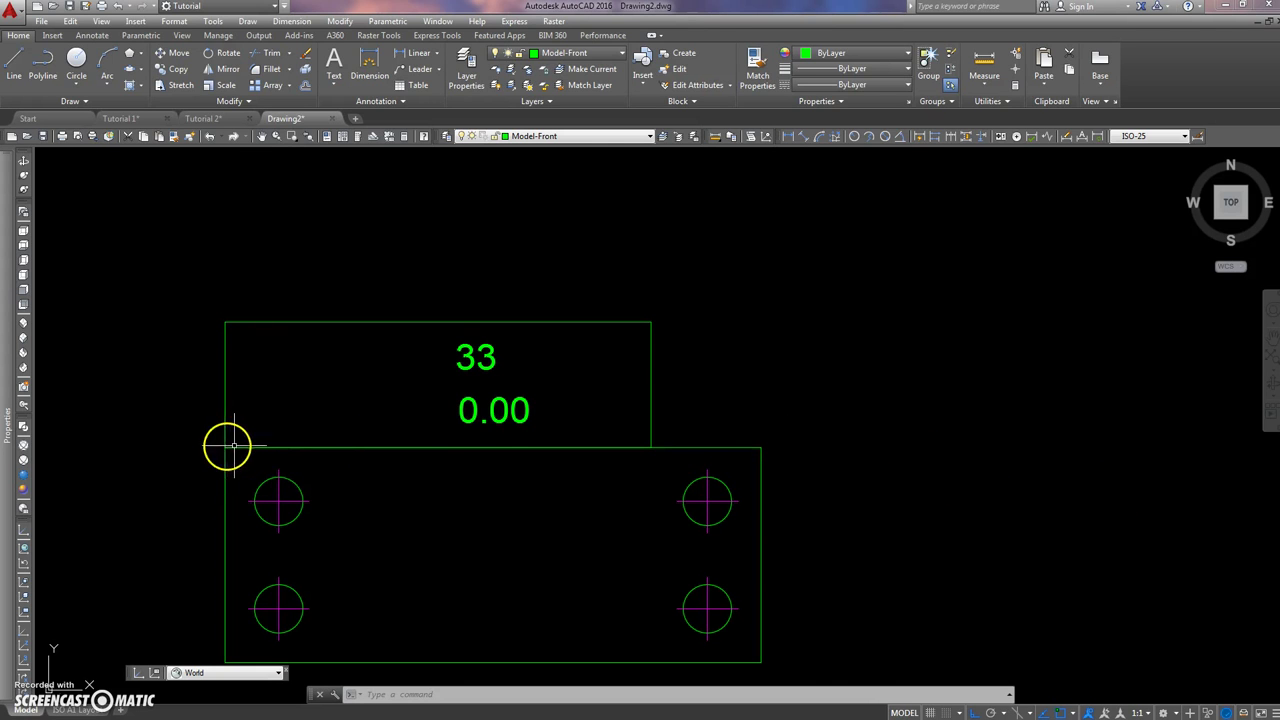
pyautogui.click(226, 87)
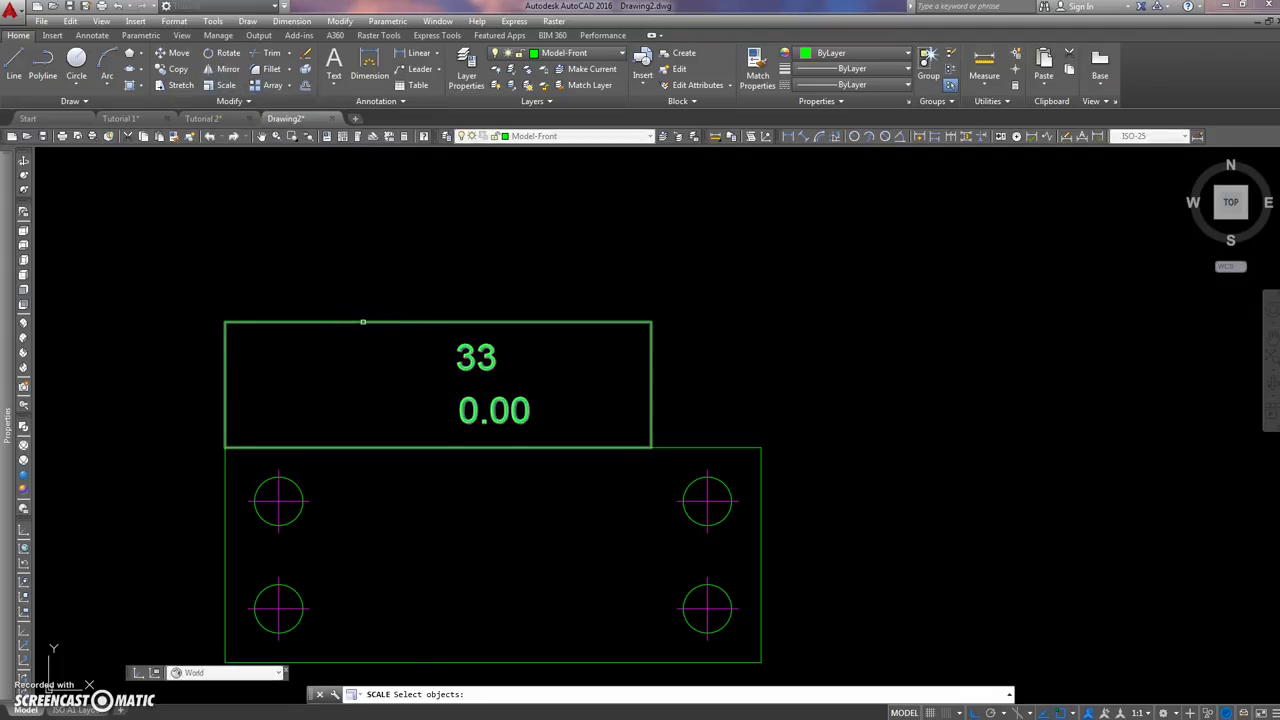
pyautogui.click(363, 322)
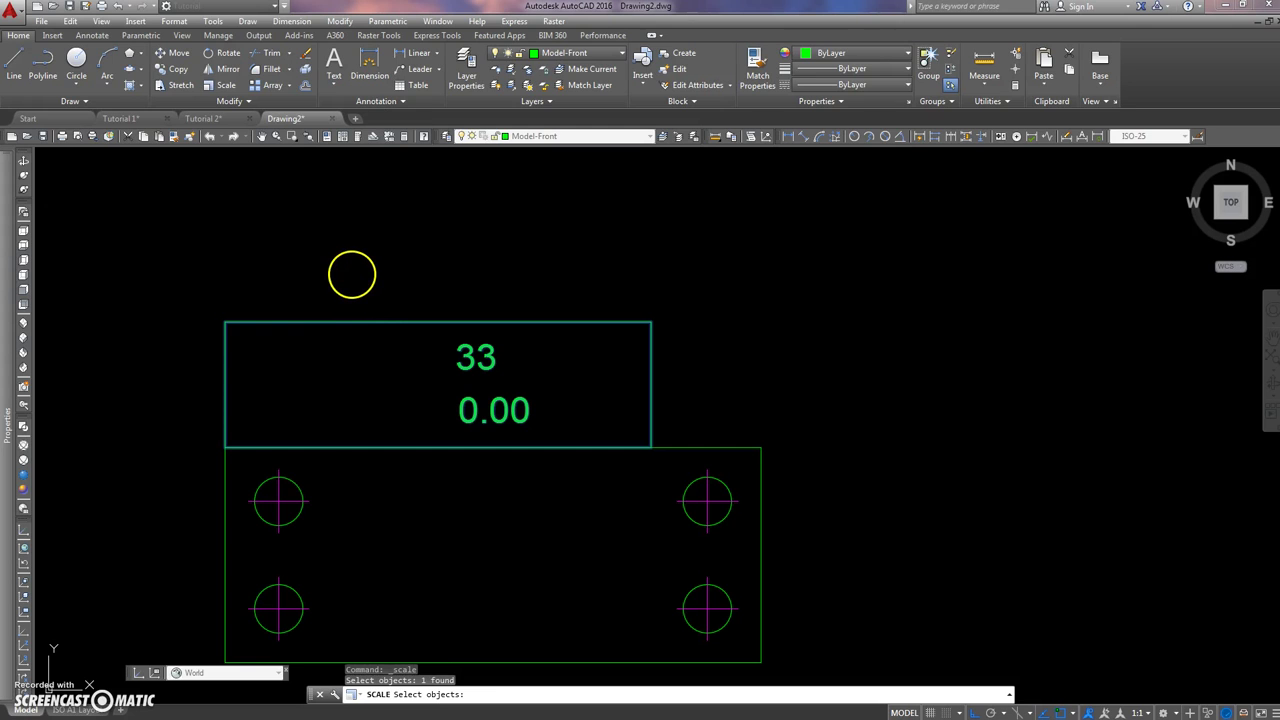
pyautogui.press('Return')
pyautogui.click(225, 447)
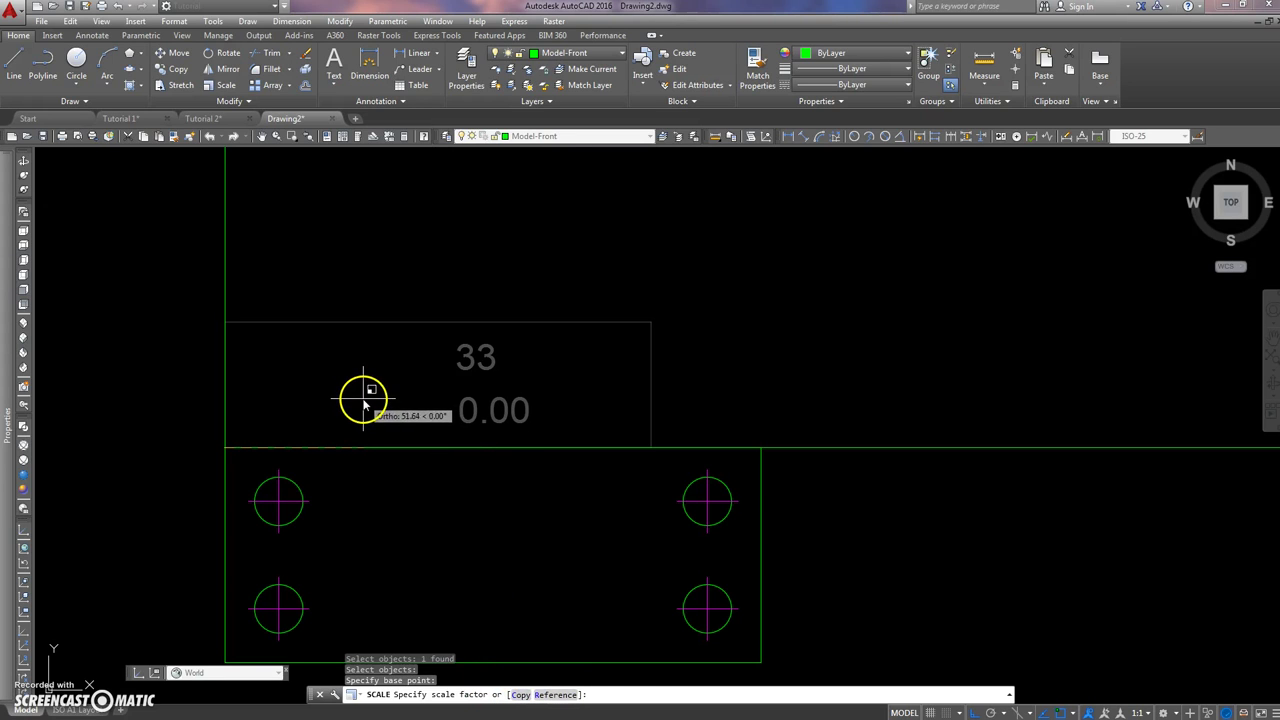
pyautogui.write('R')
pyautogui.press('Return')
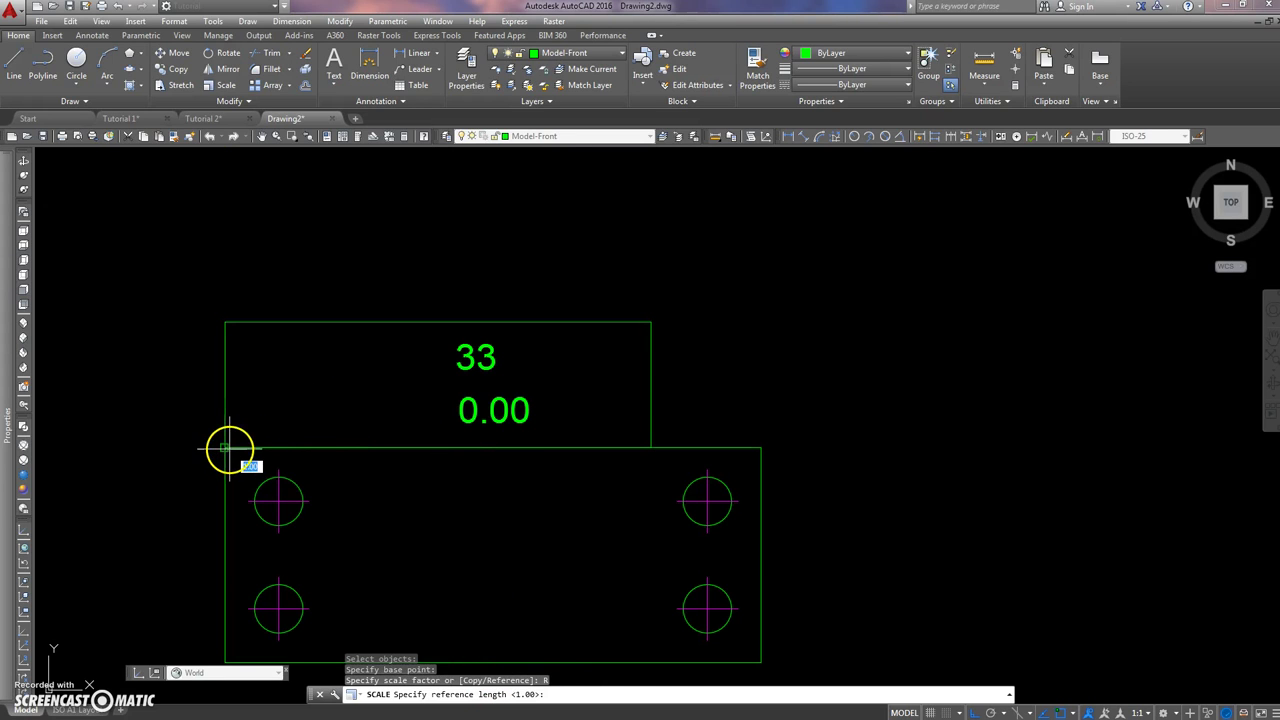
pyautogui.click(226, 448)
pyautogui.click(651, 447)
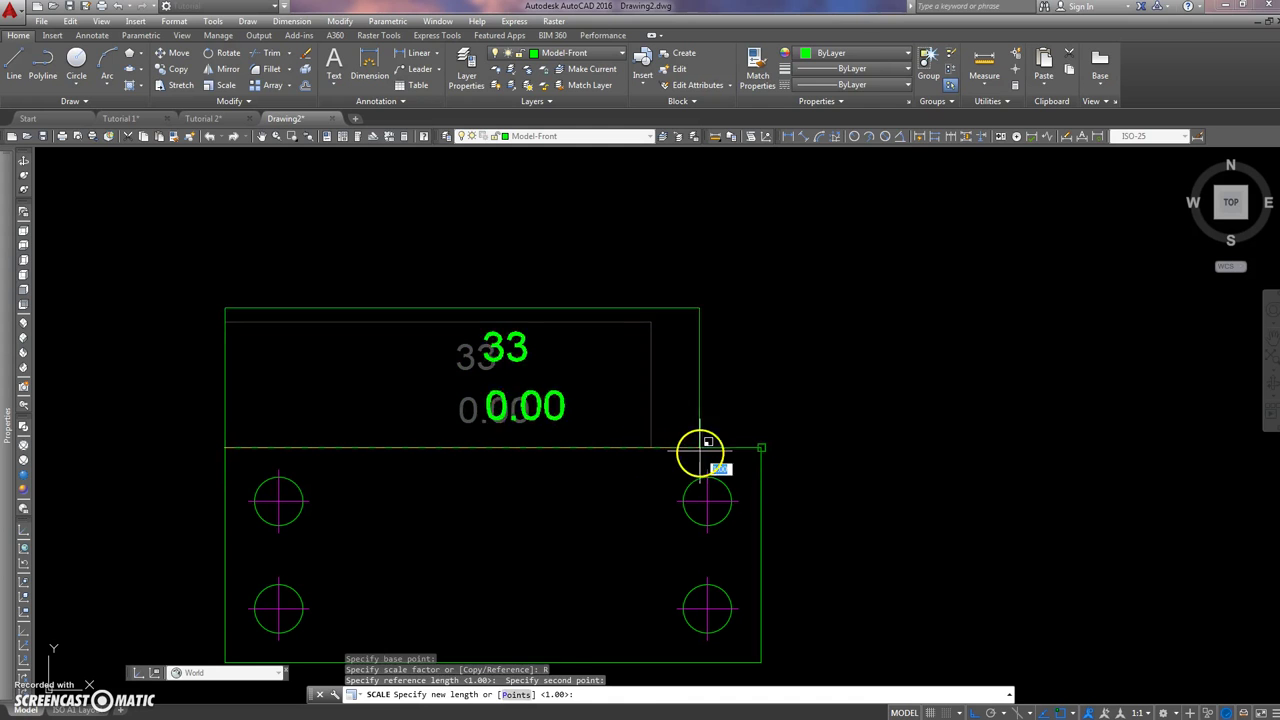
pyautogui.click(761, 447)
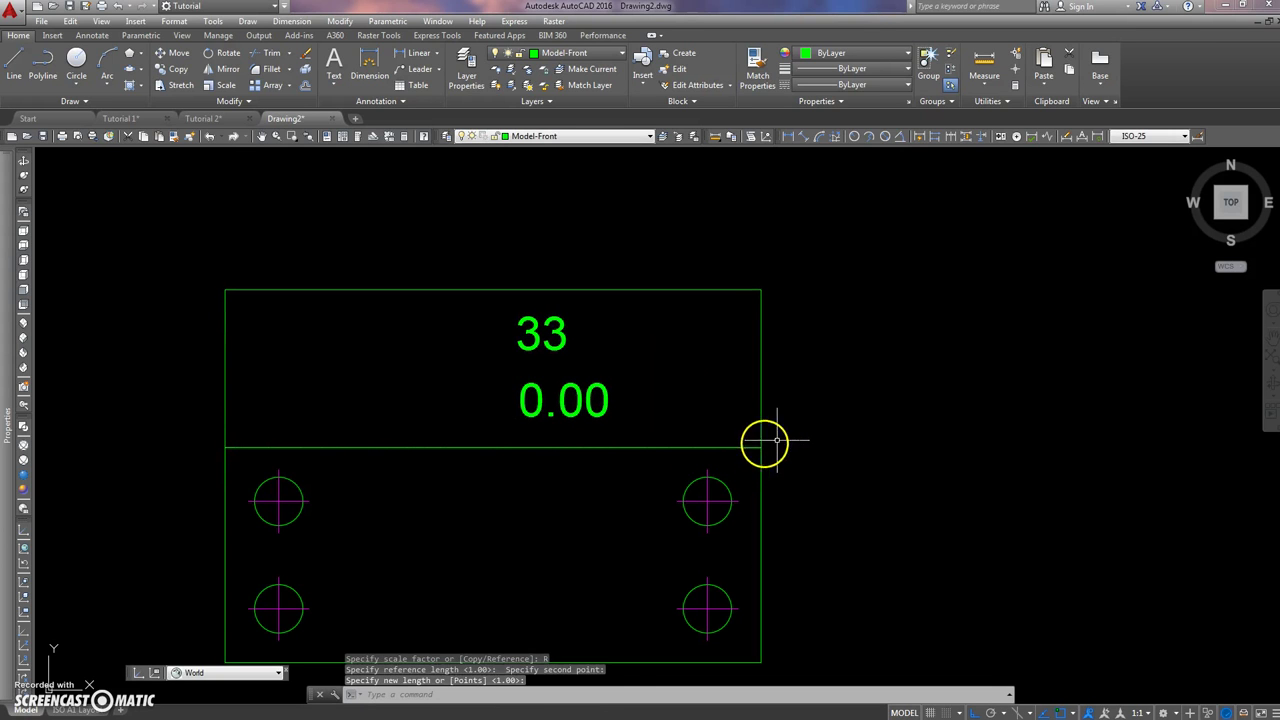
pyautogui.scroll(-3, 757, 377)
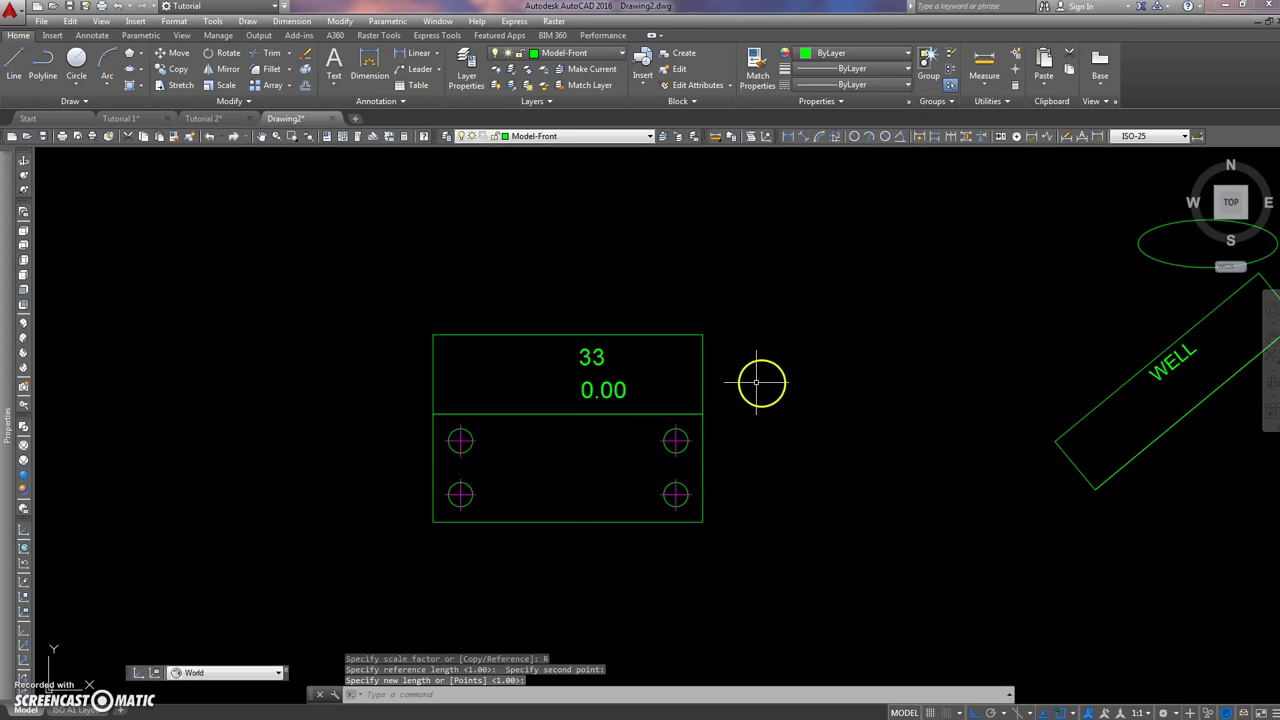
pyautogui.click(690, 322)
pyautogui.scroll(3, 630, 395)
pyautogui.scroll(-3, 646, 453)
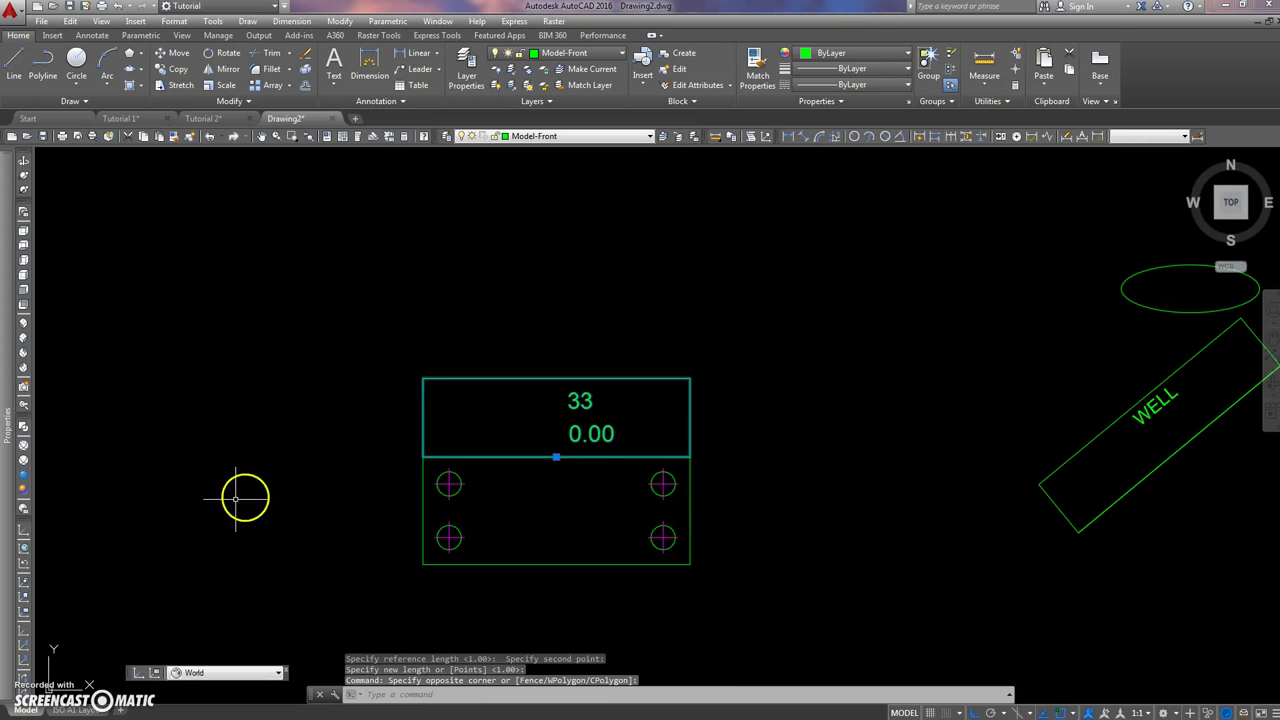
pyautogui.press('Escape')
pyautogui.press('Escape')
# Draw a vertical line crossing both stacked rectangles, starting above the block and ending below the four-hole rectangle
pyautogui.scroll(-3, 776, 409)
pyautogui.moveTo(776, 409); pyautogui.dragTo(514, 371, button='middle')
pyautogui.scroll(3, 510, 325)
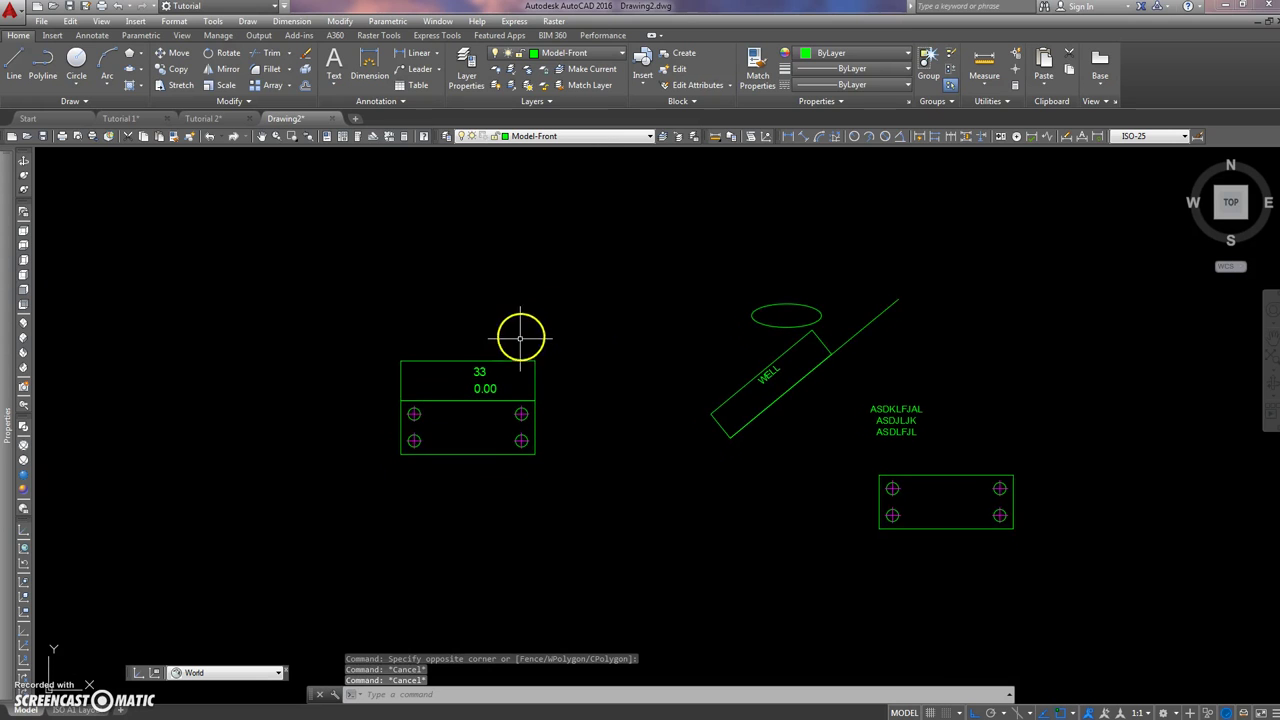
pyautogui.write('l')
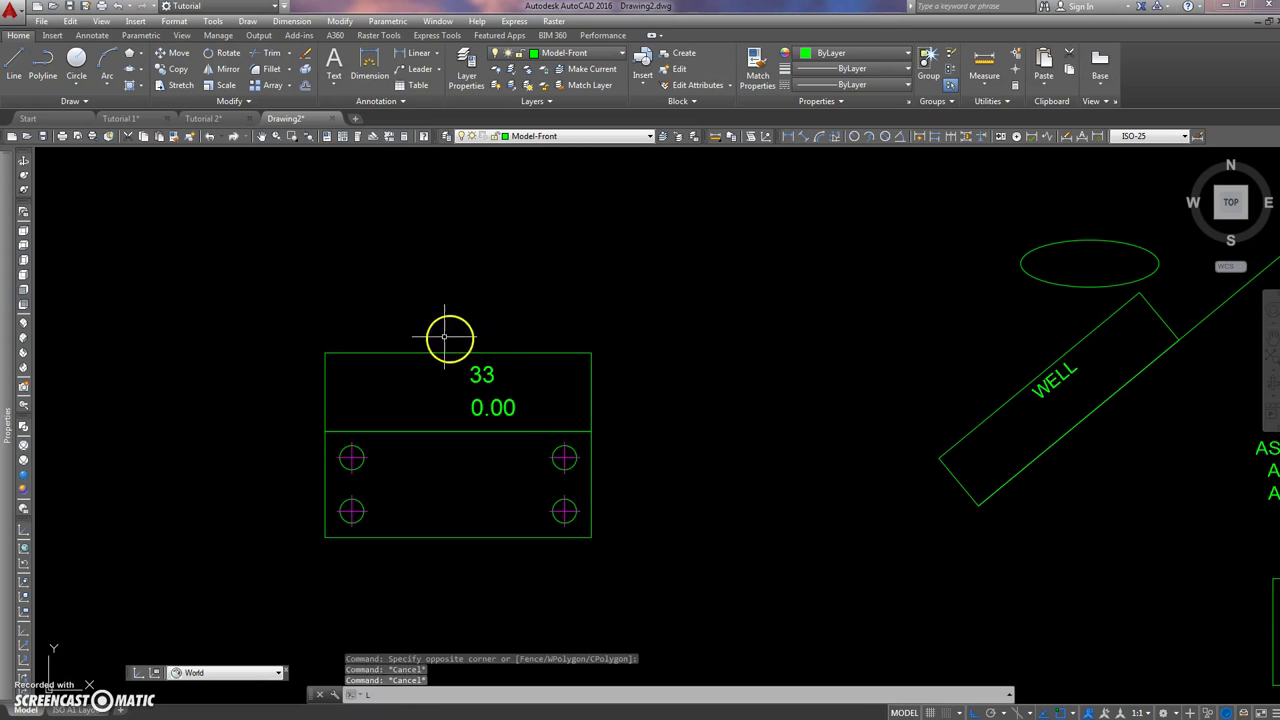
pyautogui.press('Return')
pyautogui.click(430, 258)
pyautogui.click(430, 590)
pyautogui.press('Return')
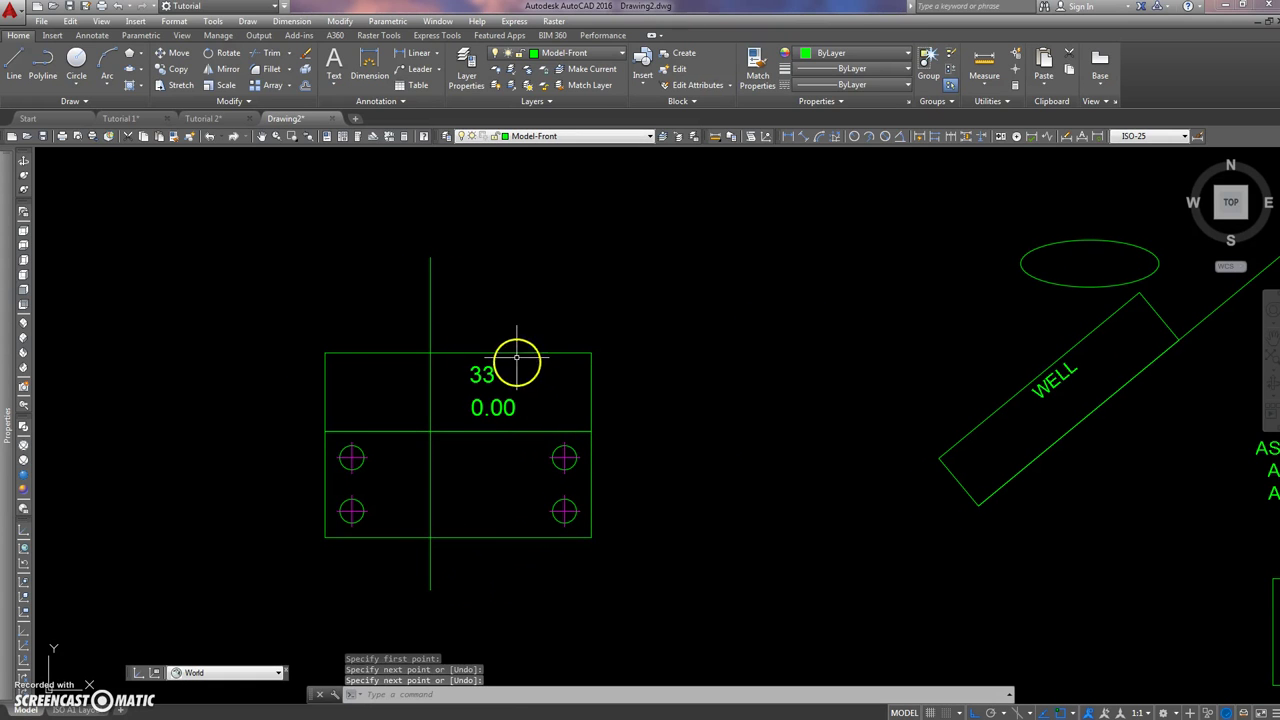
# Trim the part of the vertical line inside the 33 and 0.00 rectangle, using that rectangle as the cutting edge
pyautogui.click(268, 58)
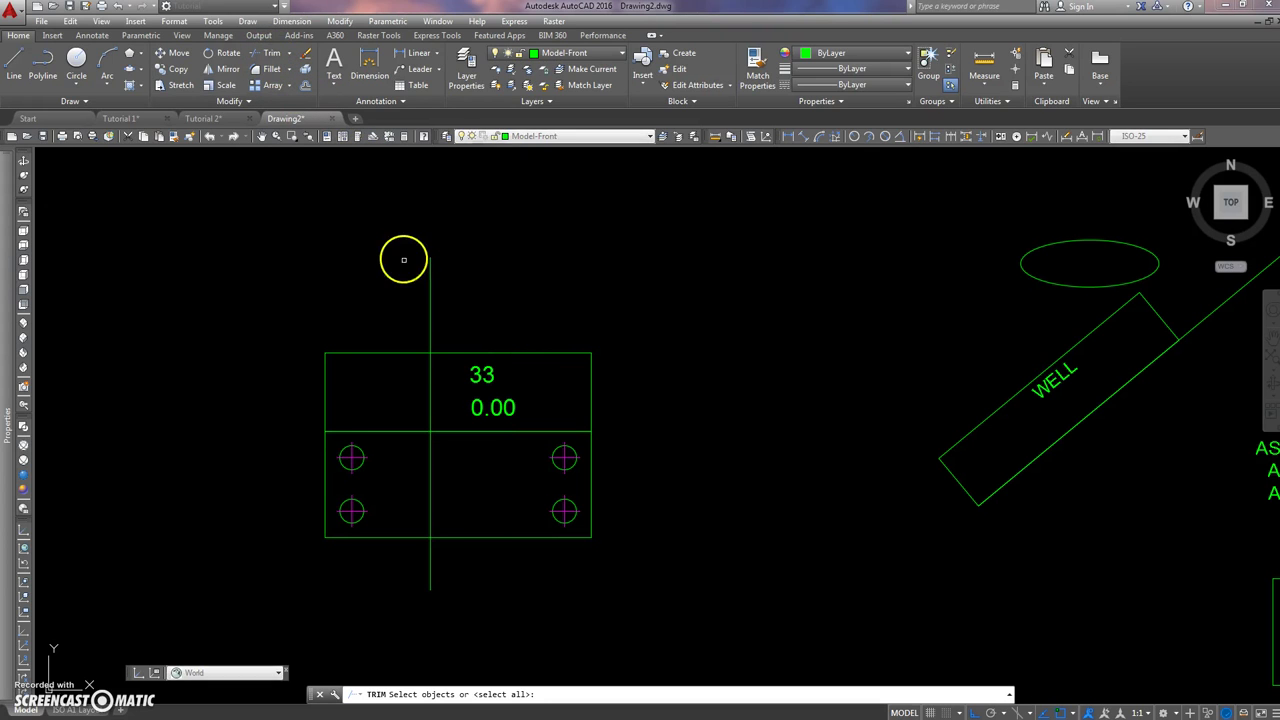
pyautogui.click(463, 352)
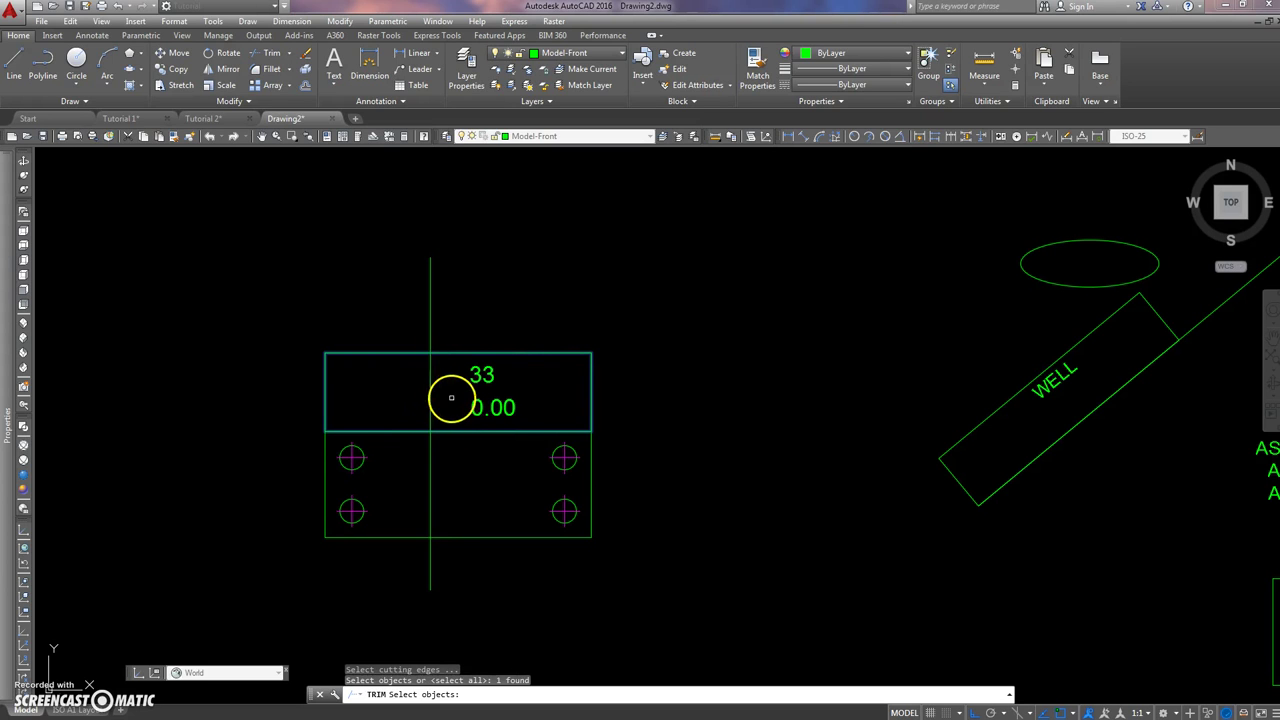
pyautogui.press('Return')
pyautogui.click(429, 404)
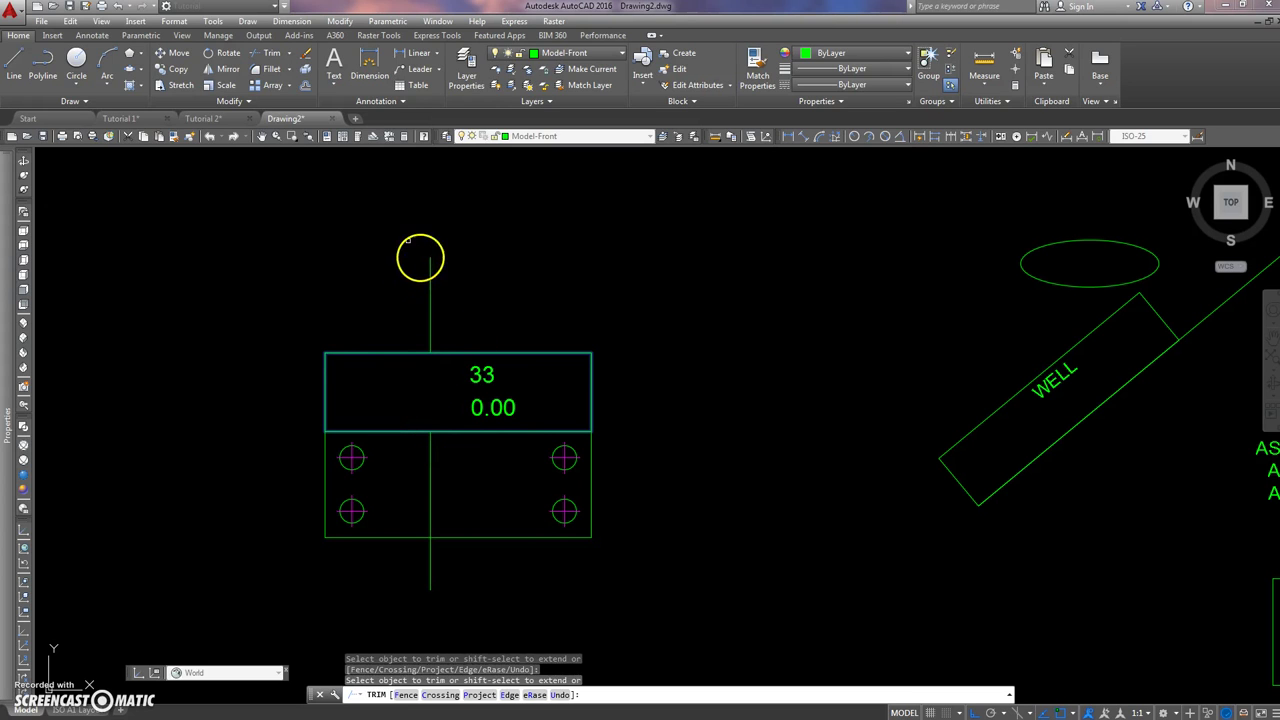
pyautogui.press('Escape')
pyautogui.click(290, 55)
pyautogui.click(265, 100)
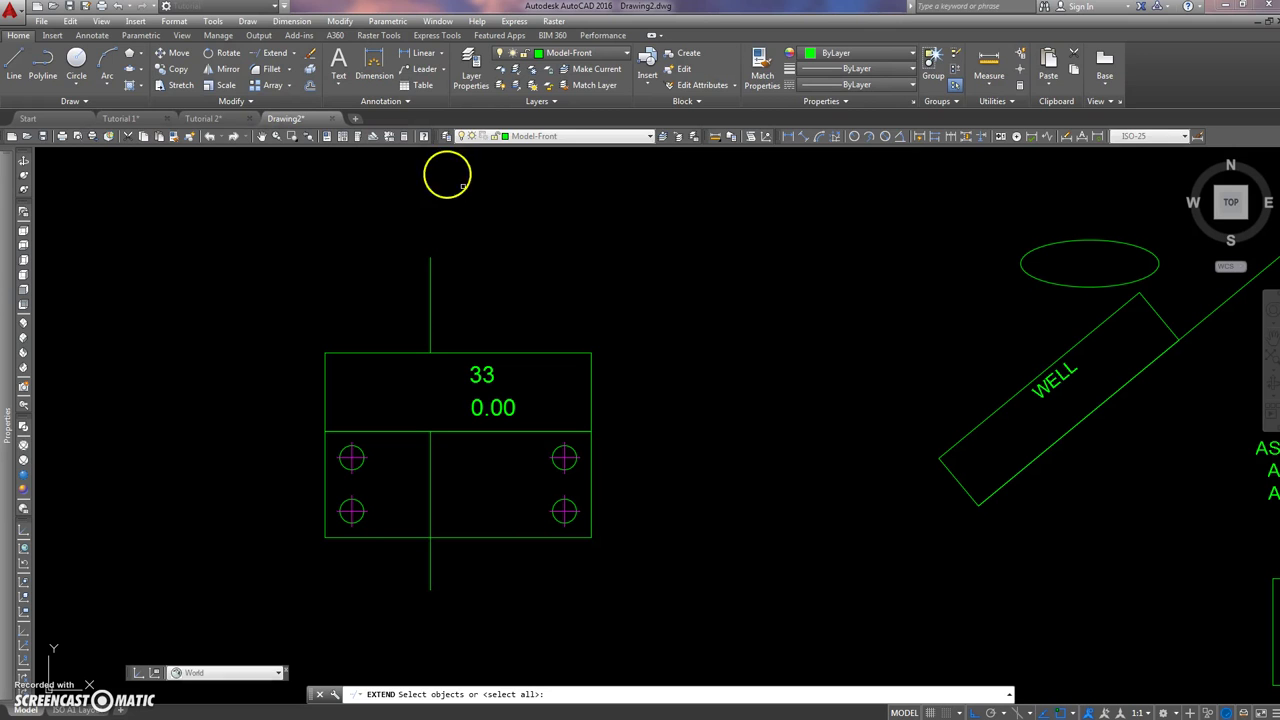
pyautogui.press('Escape')
# Move the upper line segment straight up by its midpoint grip, leaving a gap above the 33 and 0.00 rectangle
pyautogui.click(484, 260)
pyautogui.click(392, 307)
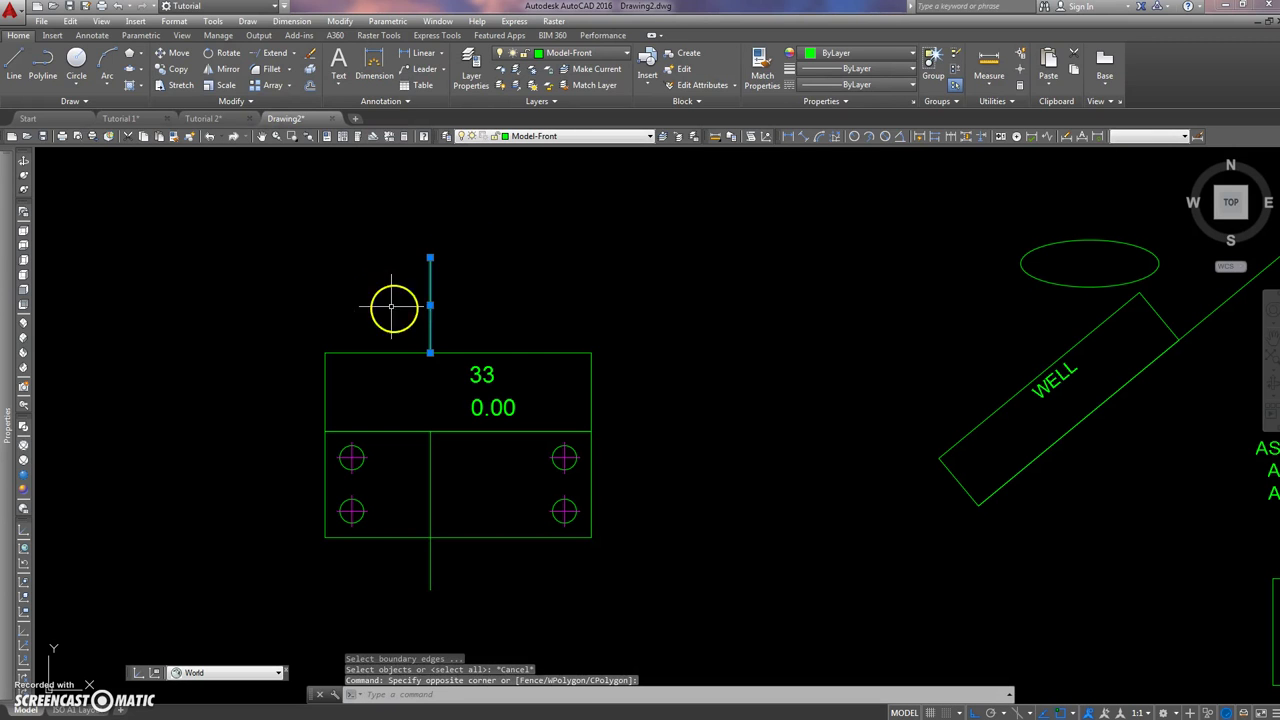
pyautogui.click(428, 304)
pyautogui.click(430, 237)
pyautogui.press('Escape')
pyautogui.press('Escape')
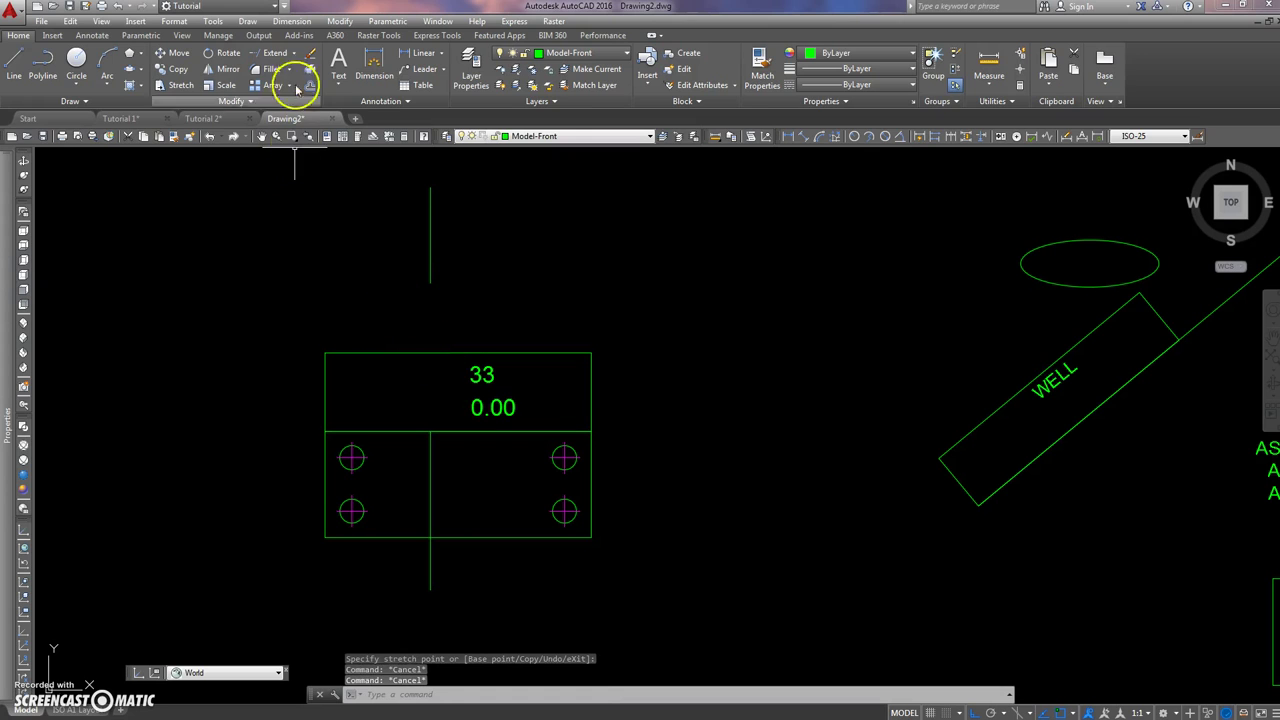
# Extend the upper line segment down to the top edge of the 33 and 0.00 rectangle
pyautogui.click(272, 53)
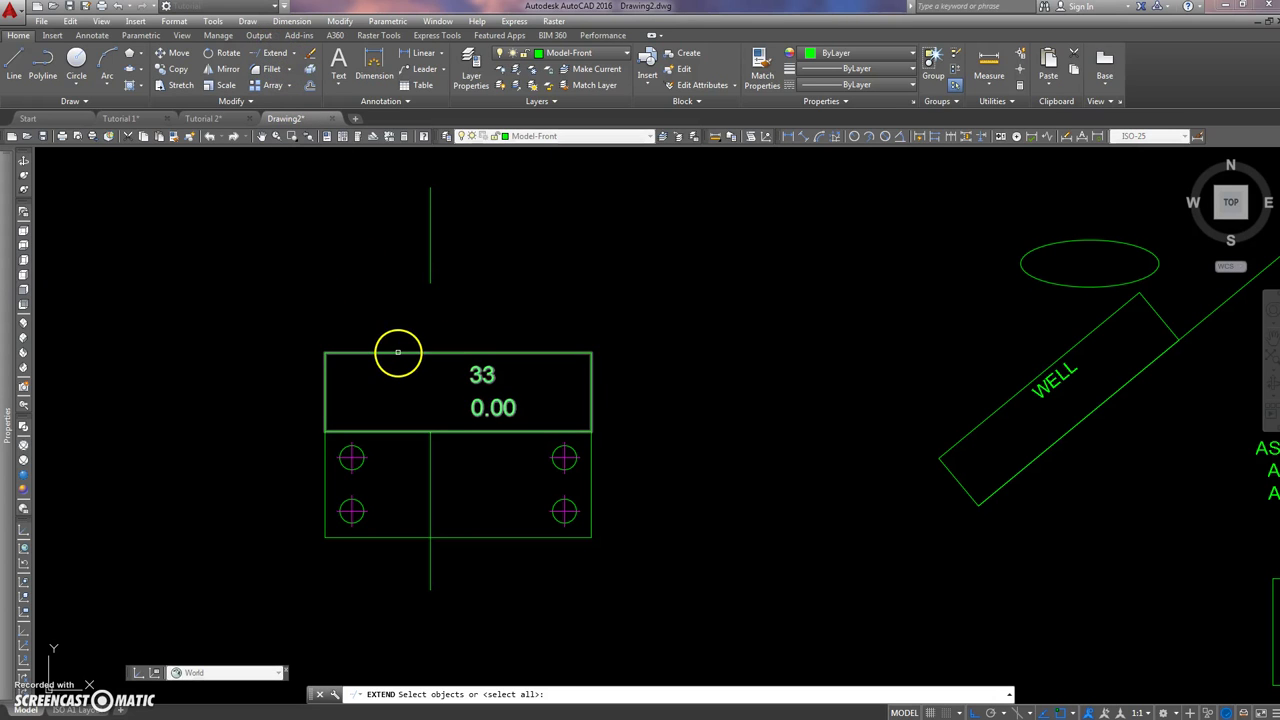
pyautogui.click(397, 352)
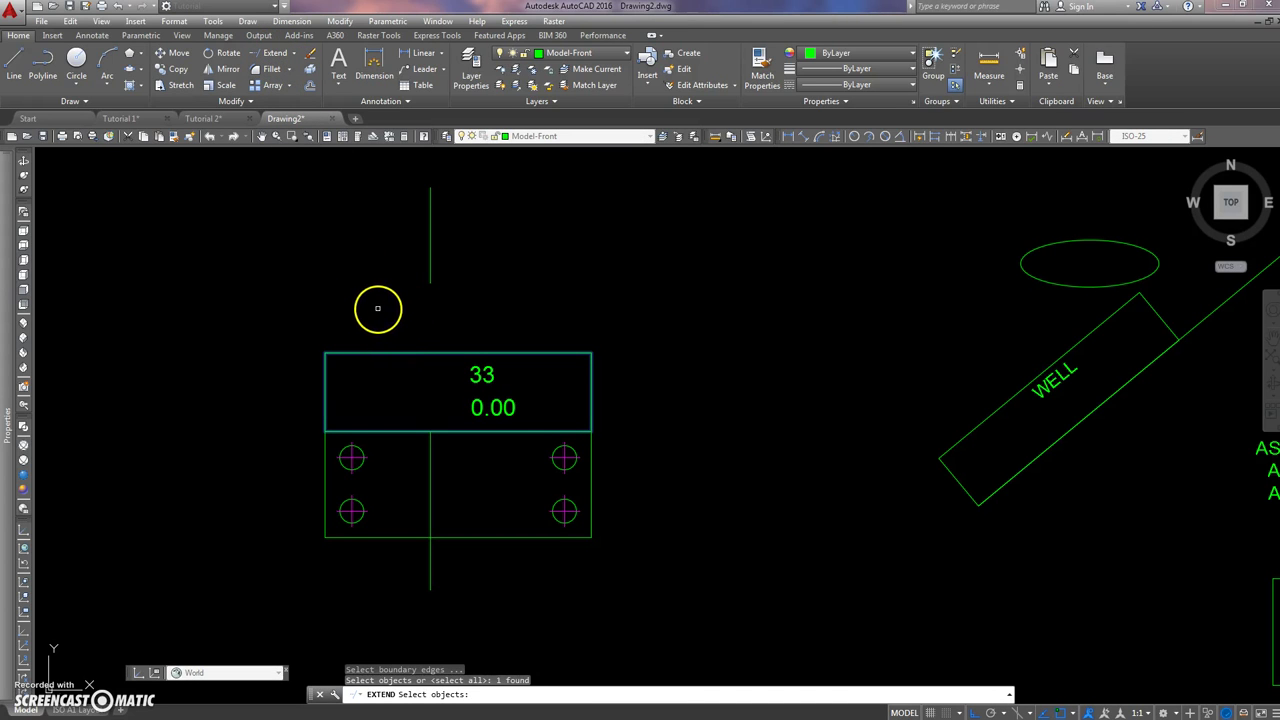
pyautogui.press('Return')
pyautogui.click(430, 268)
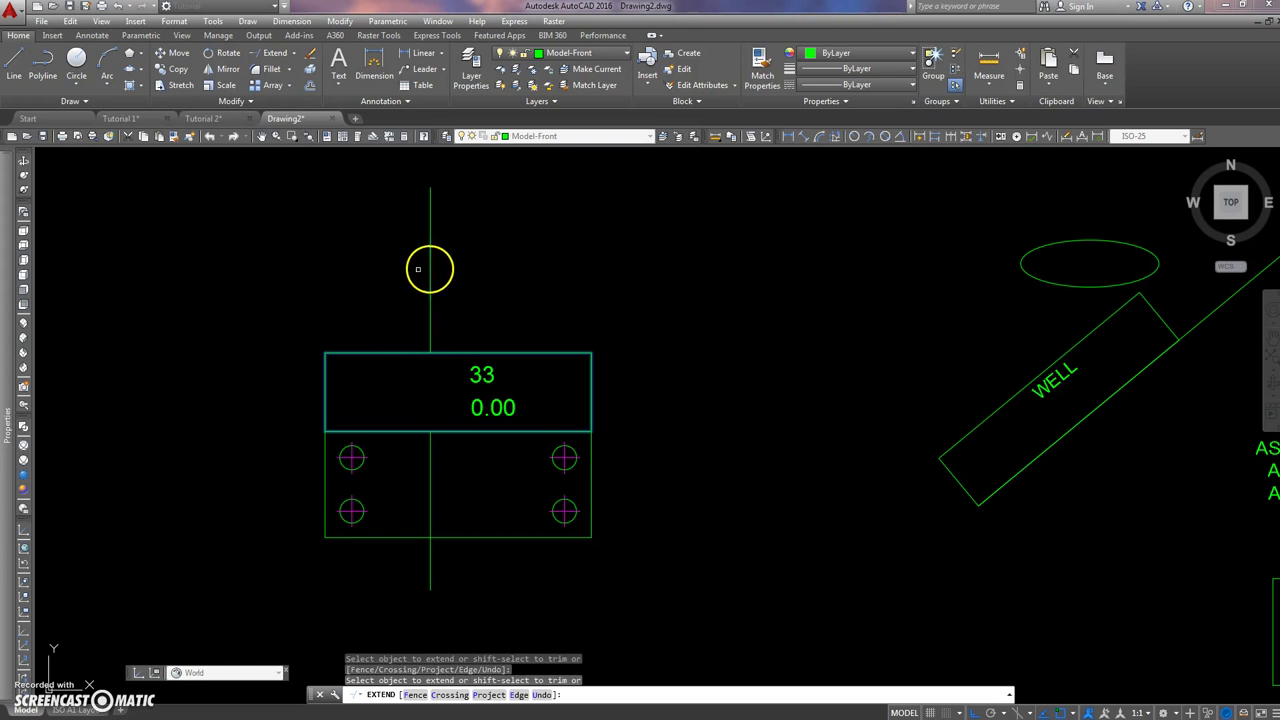
pyautogui.moveTo(306, 289); pyautogui.dragTo(334, 354, button='middle')
pyautogui.press('Escape')
pyautogui.moveTo(480, 297)
pyautogui.mouseDown(button='middle')
pyautogui.moveTo(403, 323)
pyautogui.moveTo(388, 261)
pyautogui.mouseUp(button='middle')
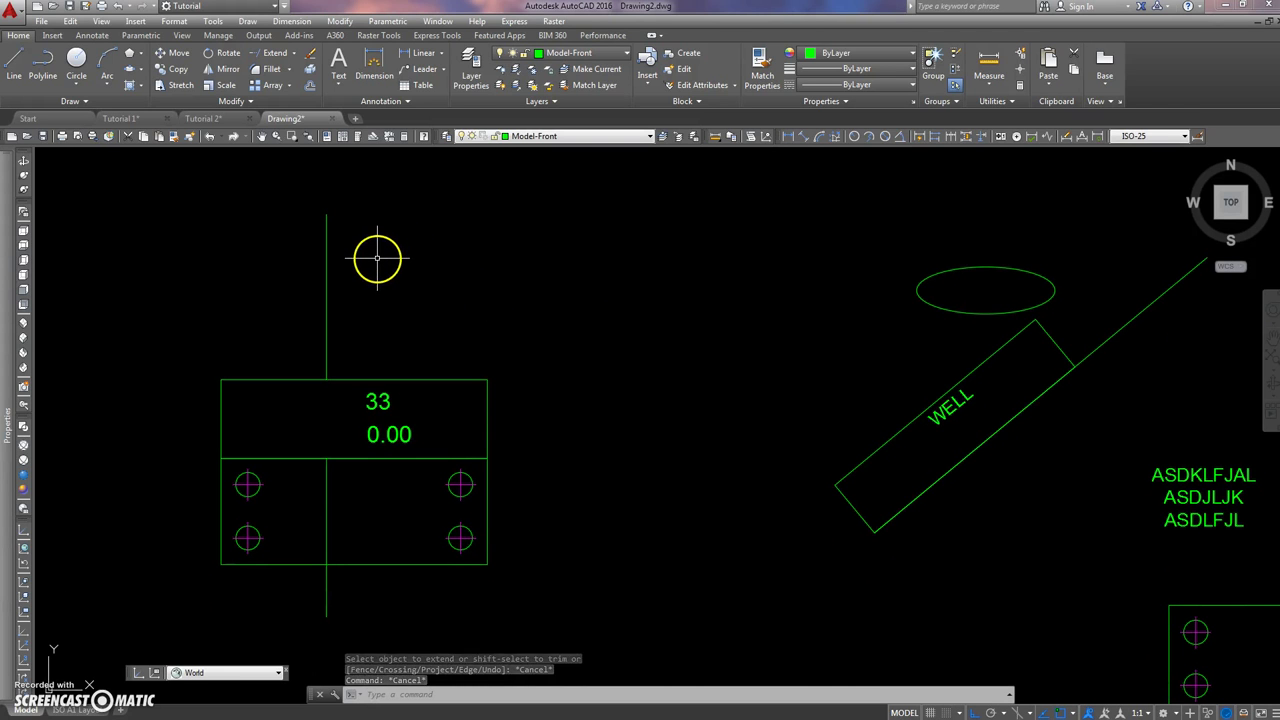
# Move the upper vertical line segment straight up, leaving a gap above the 33 and 0.00 rectangle
pyautogui.write('m')
pyautogui.press('space')
pyautogui.click(377, 260)
pyautogui.click(303, 300)
pyautogui.press('space')
pyautogui.click(381, 331)
pyautogui.click(385, 274)
pyautogui.press('Escape')
pyautogui.press('Escape')
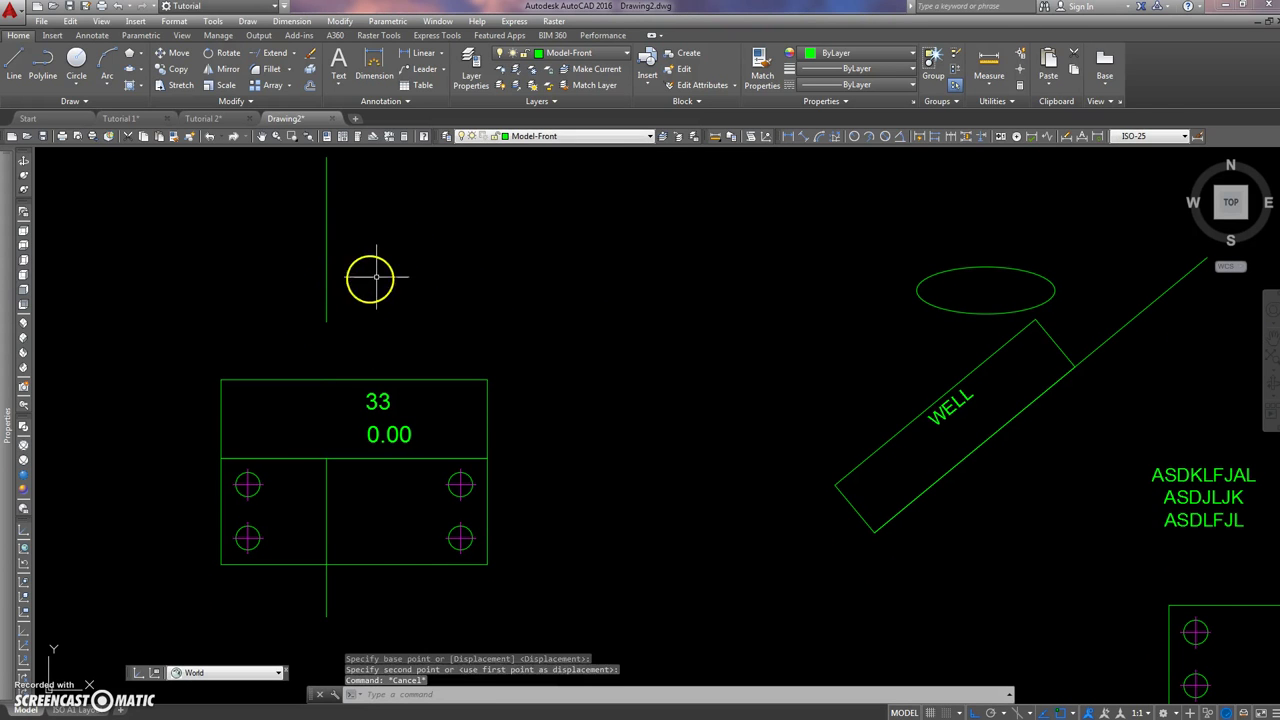
# Offset the upper vertical line six times toward the right at a distance of 10, each copy from the previous one
pyautogui.click(310, 88)
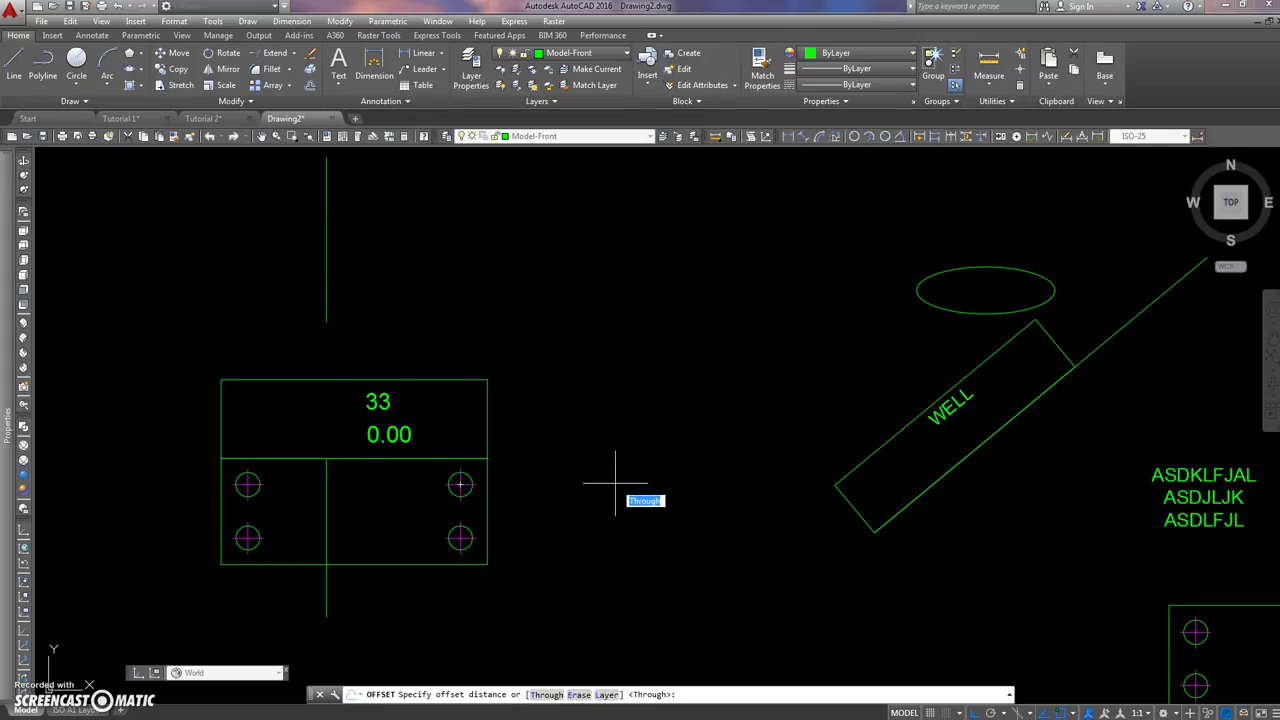
pyautogui.press('Return')
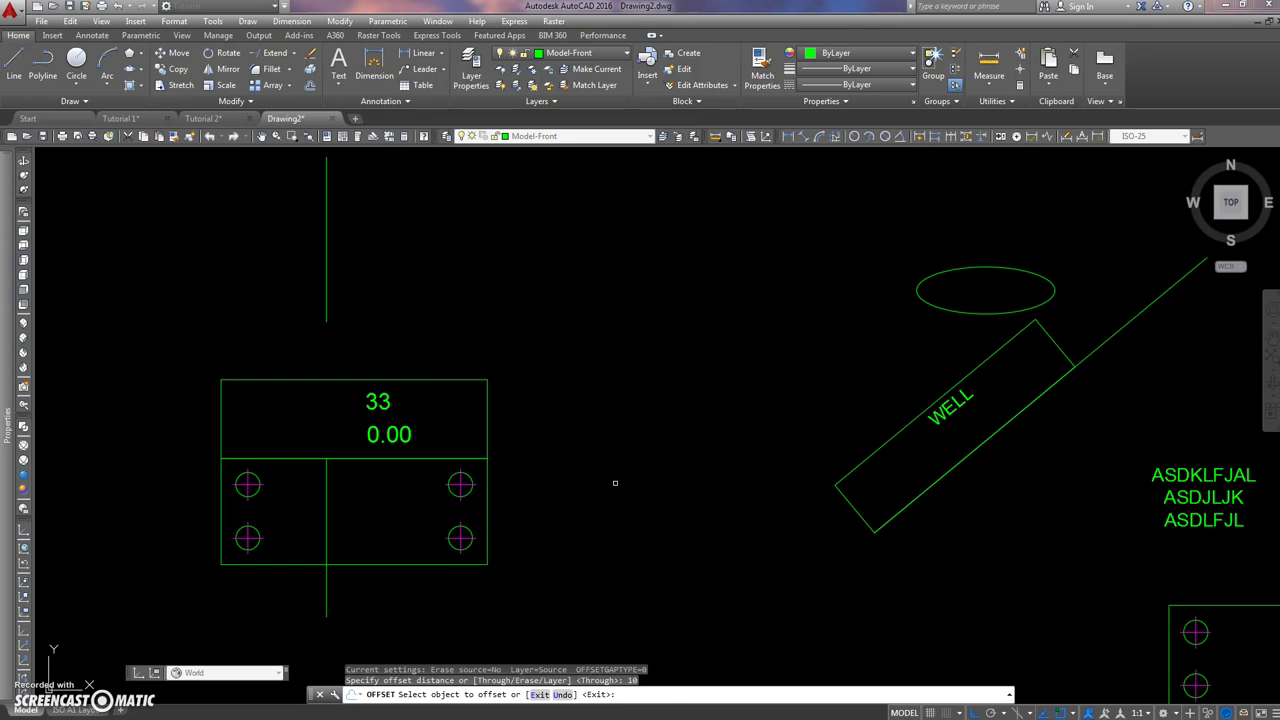
pyautogui.click(326, 278)
pyautogui.click(350, 277)
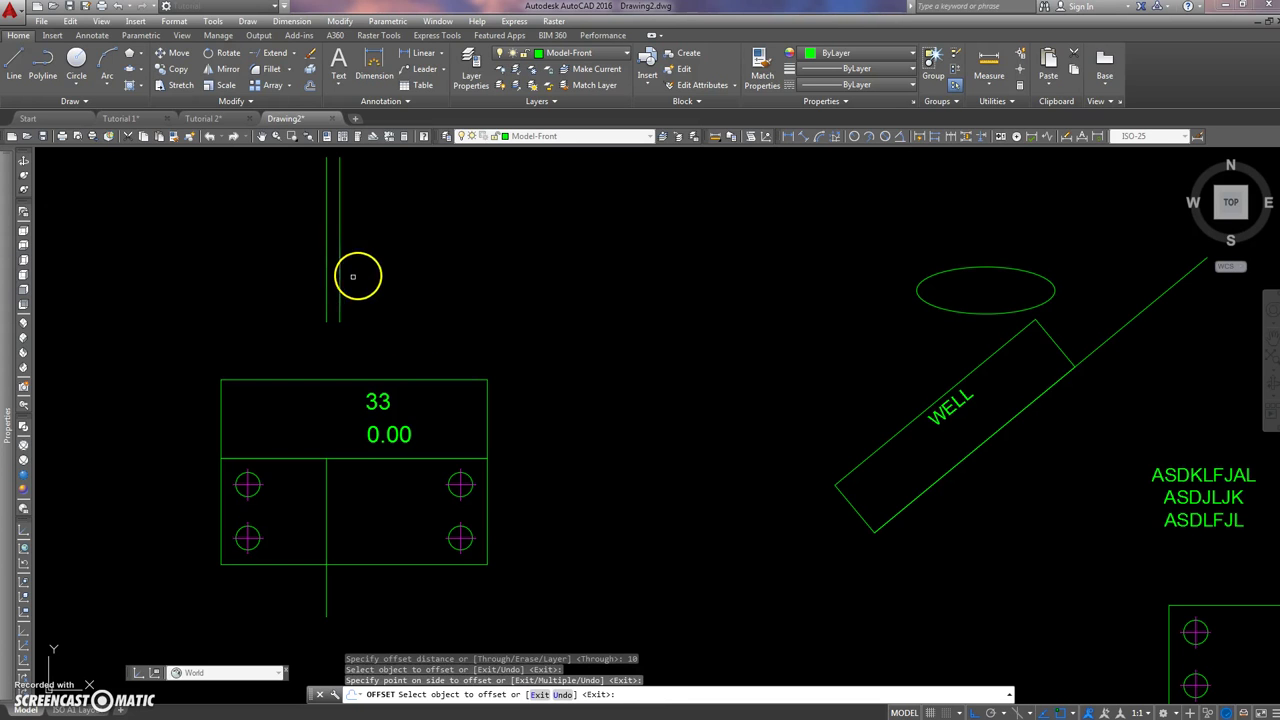
pyautogui.click(339, 290)
pyautogui.click(350, 292)
pyautogui.click(353, 290)
pyautogui.click(368, 290)
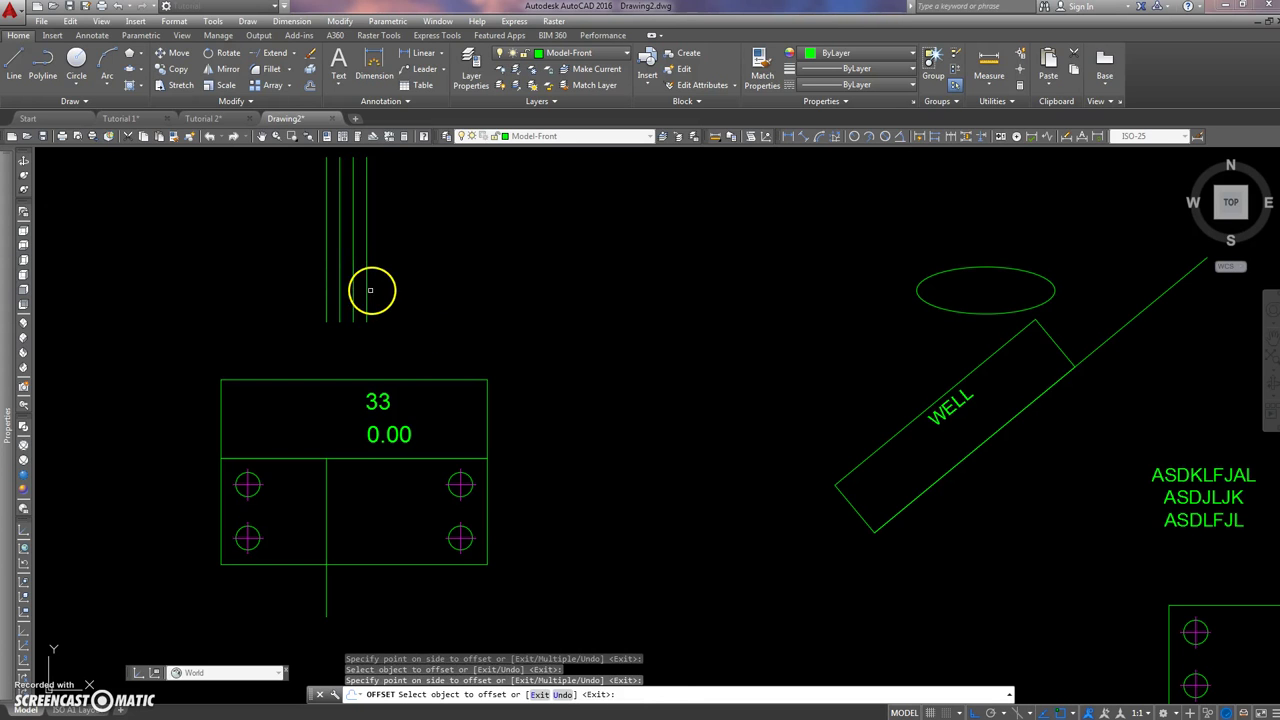
pyautogui.click(389, 289)
pyautogui.click(381, 292)
pyautogui.click(395, 295)
pyautogui.click(393, 297)
pyautogui.click(417, 296)
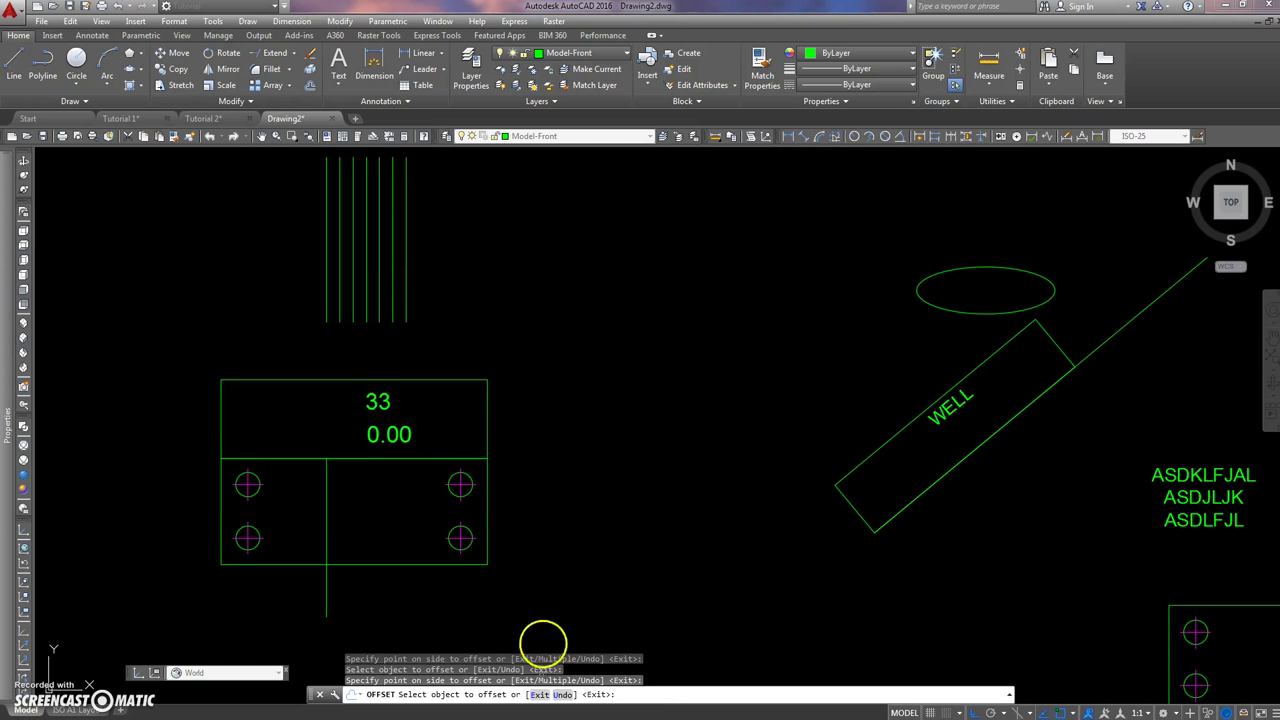
pyautogui.press('Escape')
pyautogui.moveTo(517, 329); pyautogui.dragTo(554, 340, button='middle')
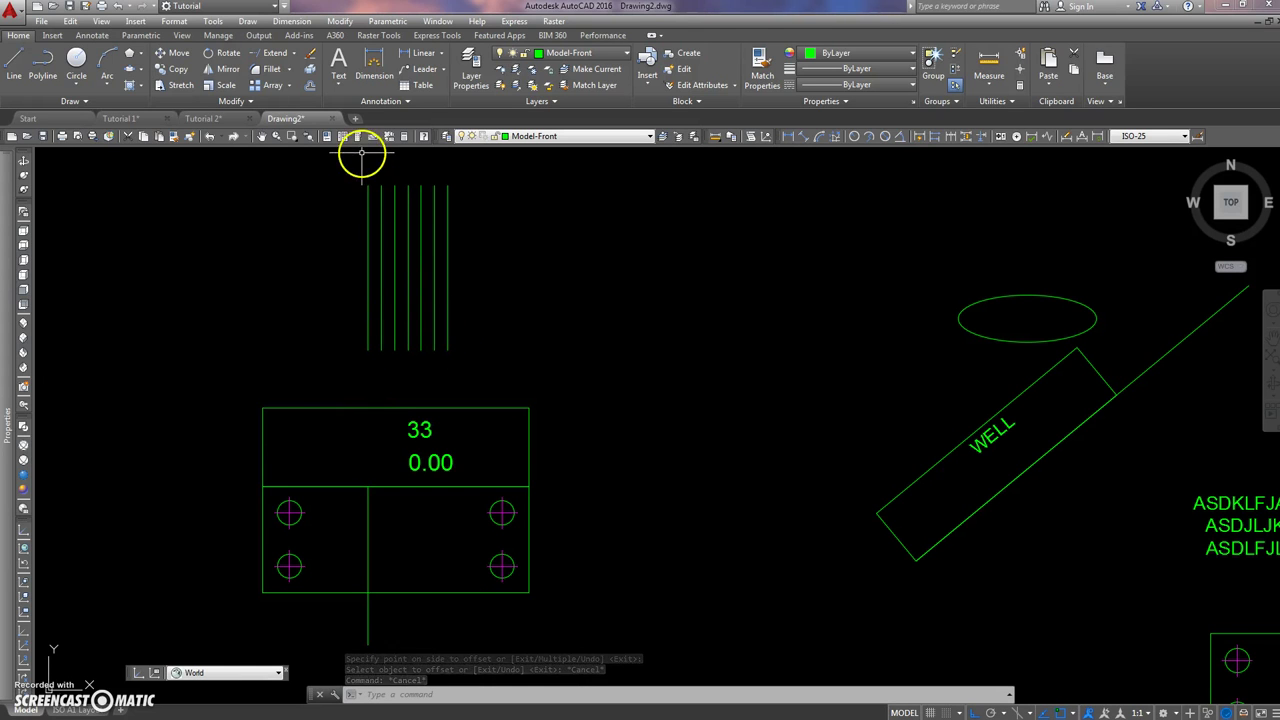
pyautogui.click(270, 56)
pyautogui.click(473, 284)
pyautogui.click(296, 340)
pyautogui.press('Escape')
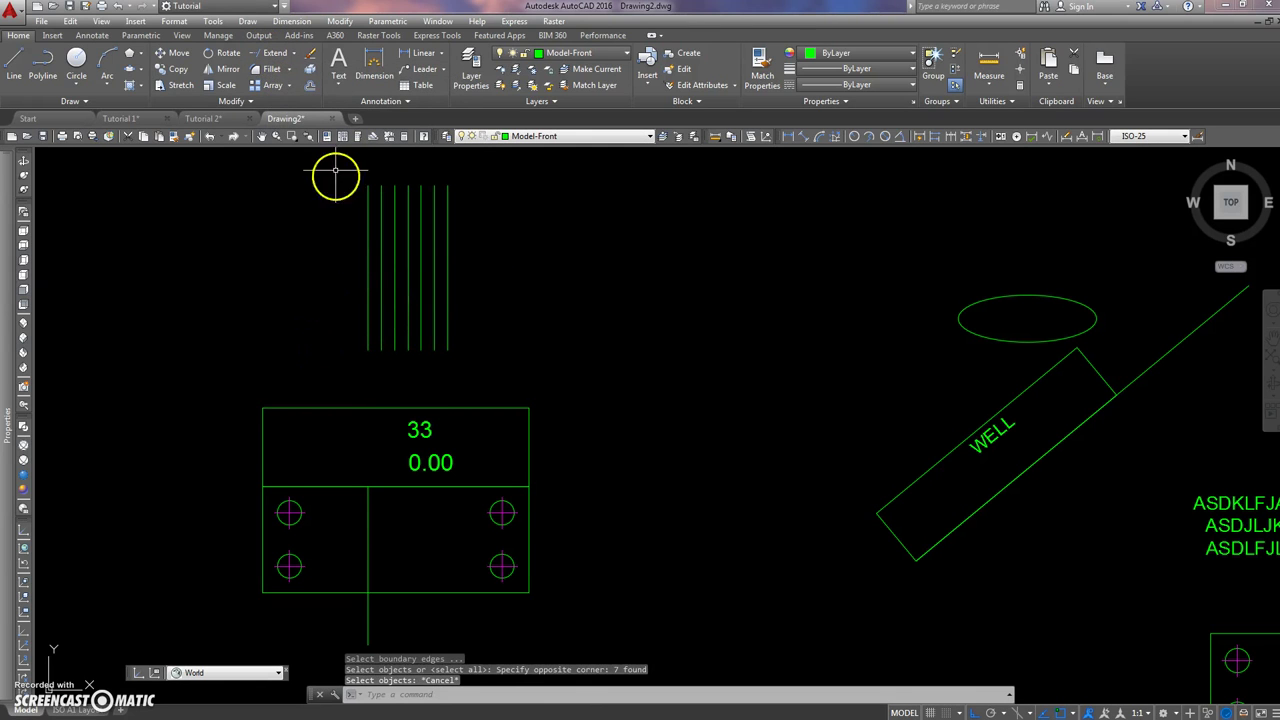
# Extend all seven vertical lines down to the 33 and 0.00 rectangle, using that rectangle as the boundary
pyautogui.click(272, 53)
pyautogui.click(460, 407)
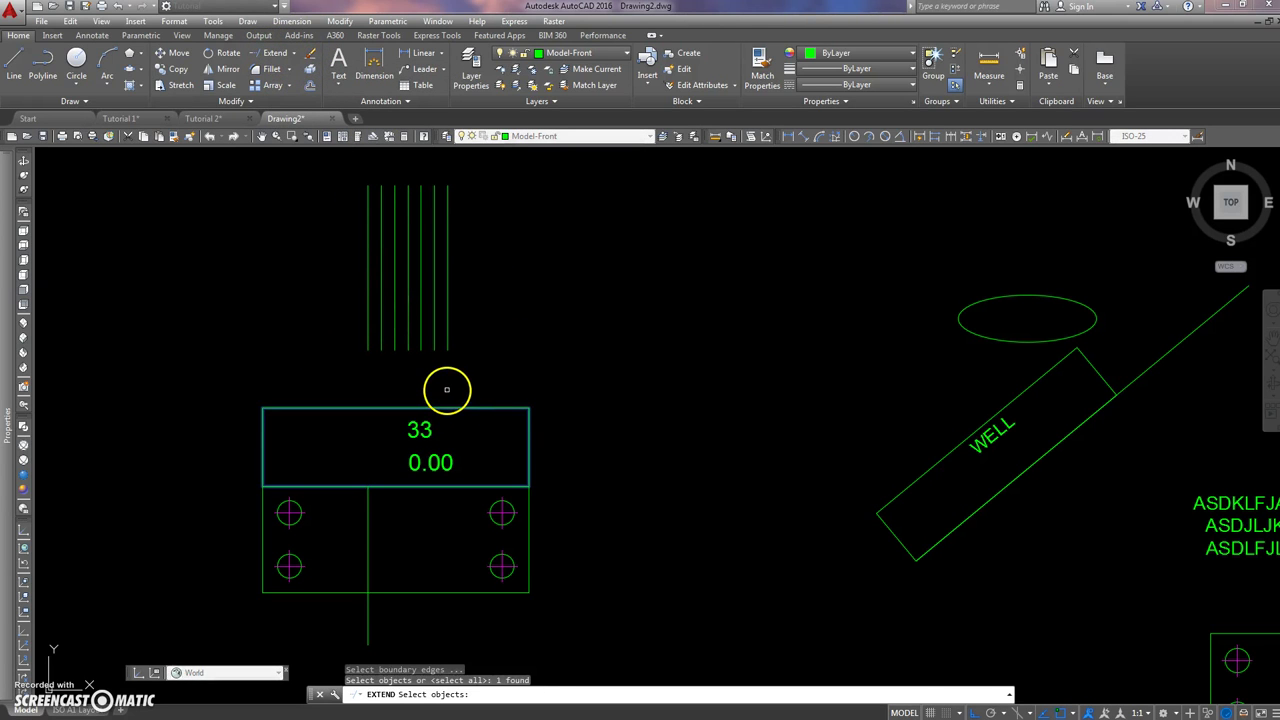
pyautogui.press('Return')
pyautogui.click(467, 324)
pyautogui.click(332, 366)
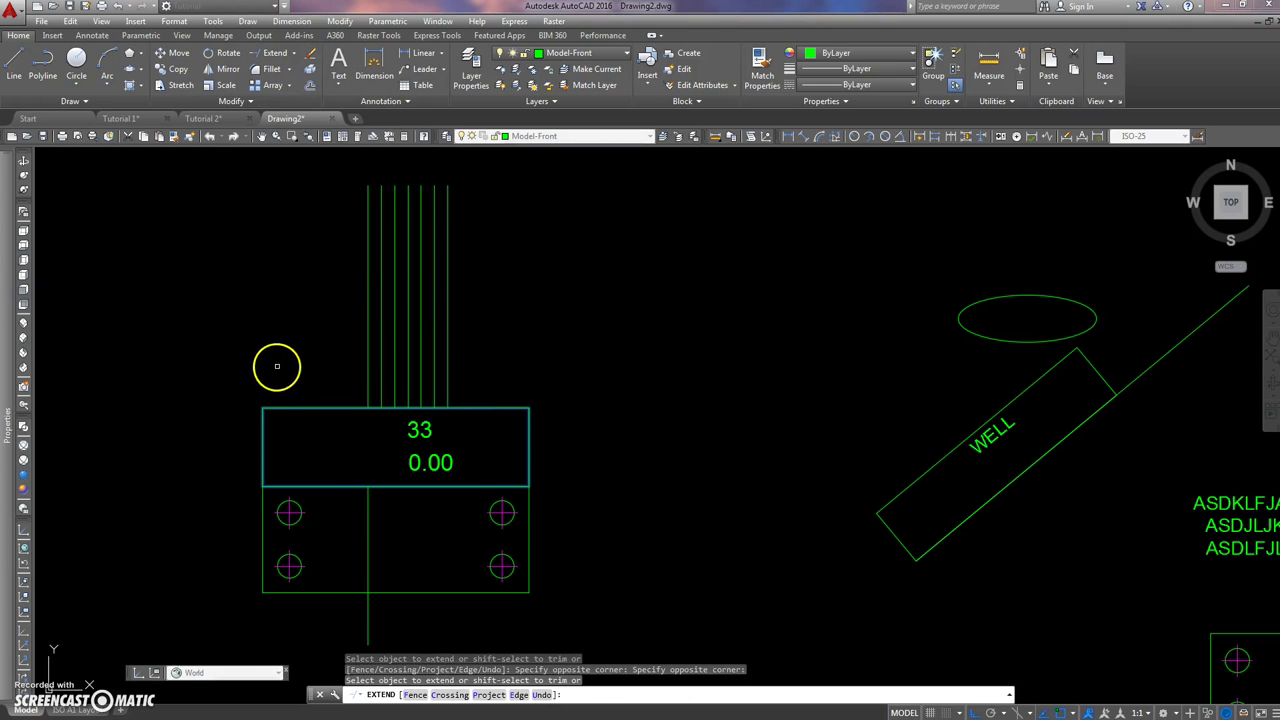
pyautogui.press('Return')
# Explode the tilted WELL rectangle and check that its long and short edges can be selected separately
pyautogui.moveTo(306, 294)
pyautogui.mouseDown(button='middle')
pyautogui.moveTo(323, 343)
pyautogui.moveTo(308, 352)
pyautogui.mouseUp(button='middle')
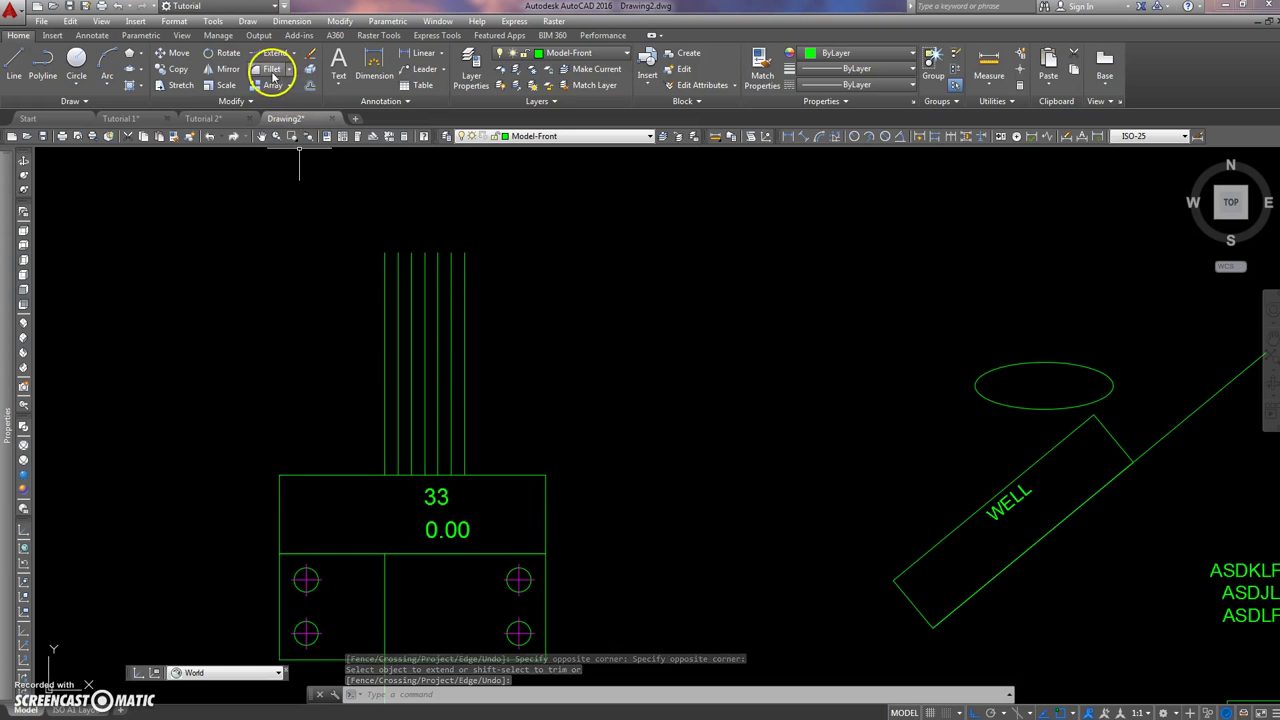
pyautogui.moveTo(443, 391)
pyautogui.mouseDown(button='middle')
pyautogui.moveTo(471, 257)
pyautogui.moveTo(258, 350)
pyautogui.mouseUp(button='middle')
pyautogui.moveTo(603, 463); pyautogui.dragTo(366, 376, button='middle')
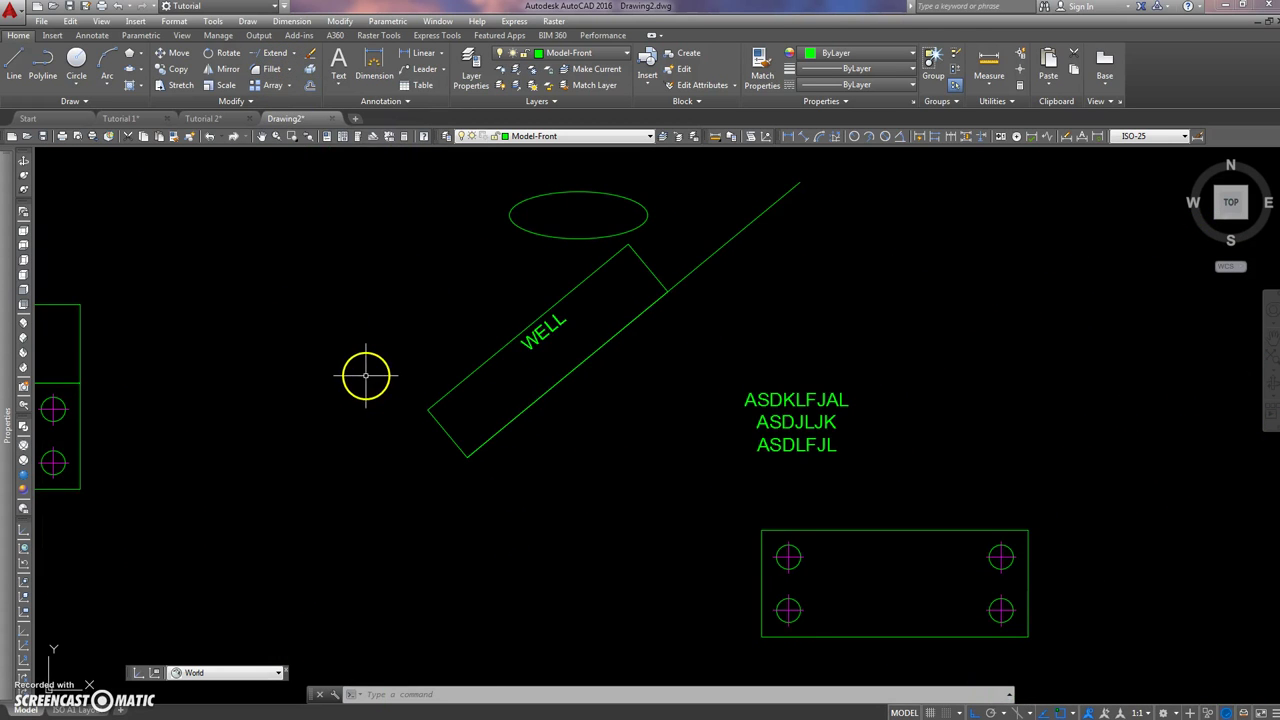
pyautogui.write('x')
pyautogui.press('Return')
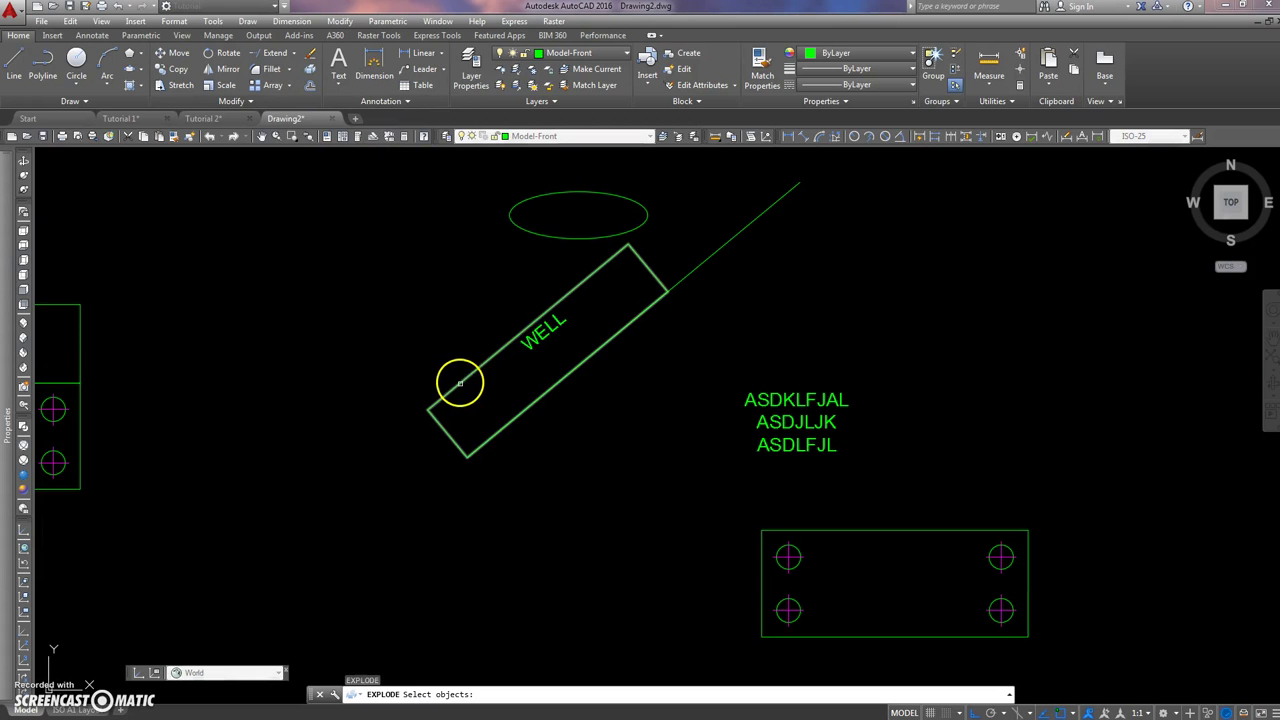
pyautogui.click(461, 383)
pyautogui.press('Return')
pyautogui.click(450, 389)
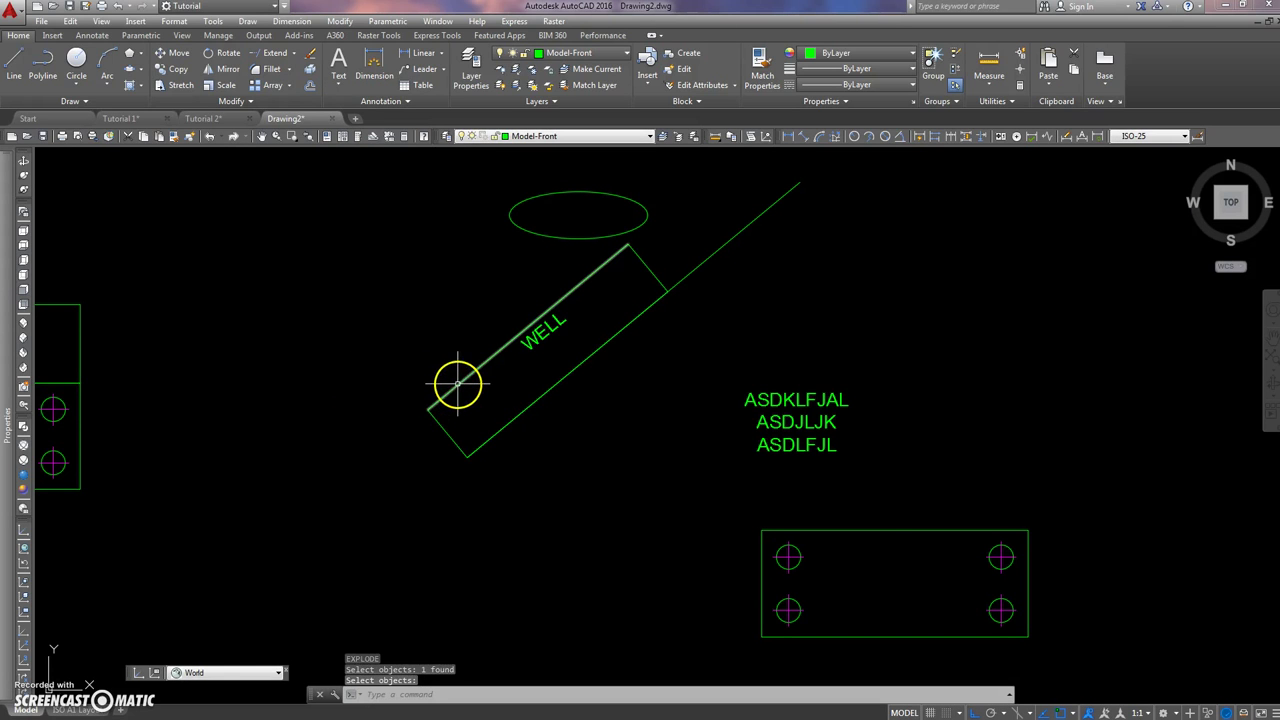
pyautogui.press('Escape')
pyautogui.click(441, 427)
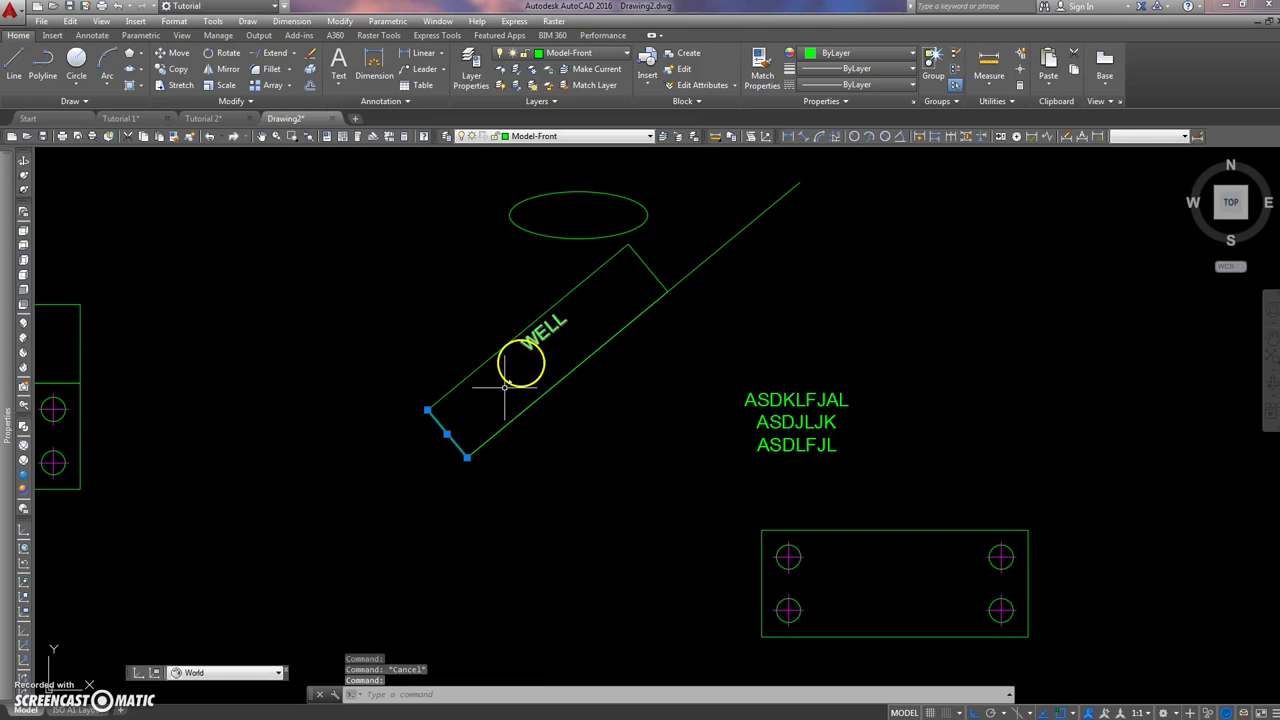
pyautogui.press('Escape')
# Delete the diagonal line that runs outward from the corner of the tilted WELL rectangle
pyautogui.moveTo(460, 354); pyautogui.dragTo(563, 419, button='middle')
pyautogui.scroll(-3, 563, 419)
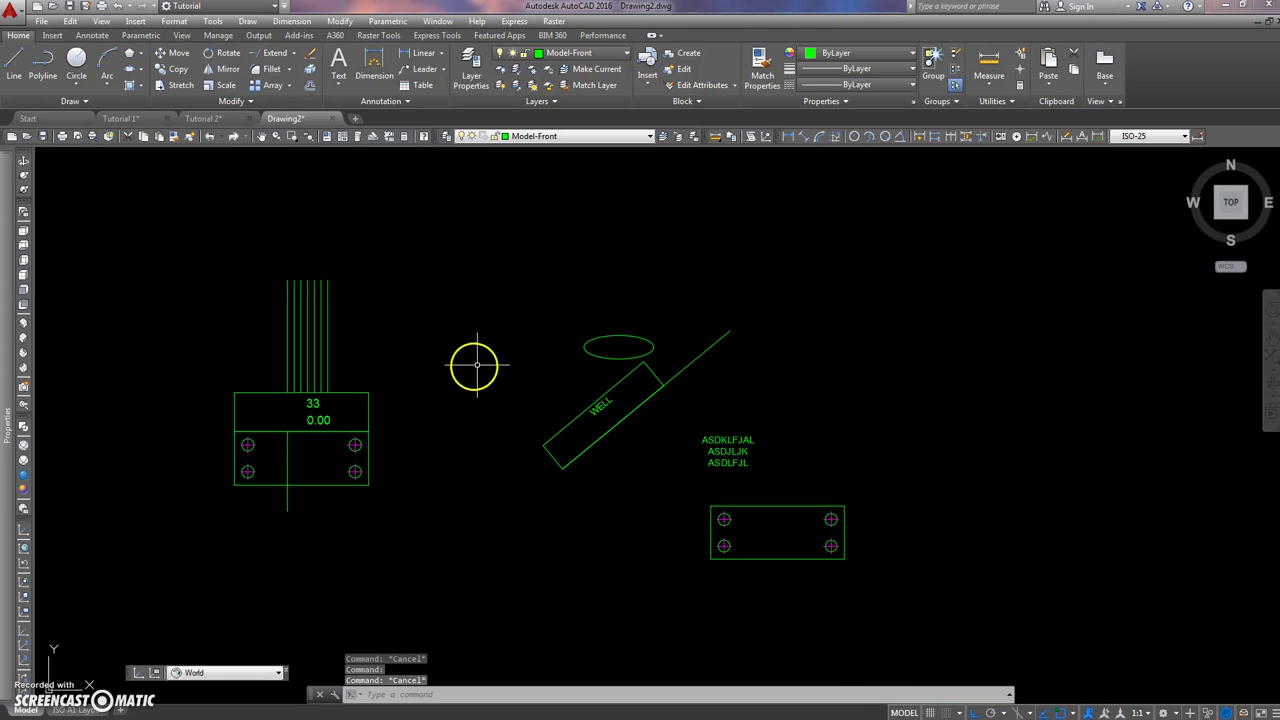
pyautogui.click(717, 345)
pyautogui.click(661, 367)
pyautogui.press('Delete')
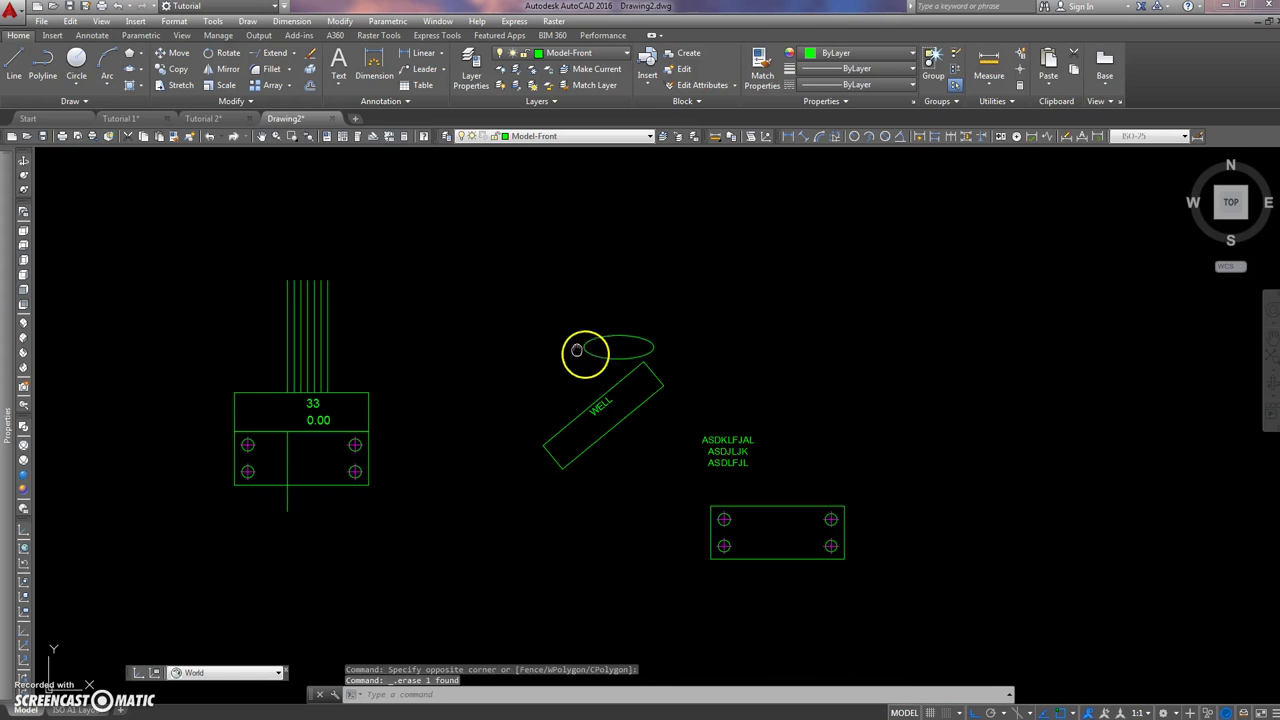
# Set the fillet radius to 10 and fillet the topmost corner of the tilted WELL rectangle
pyautogui.scroll(3, 600, 390)
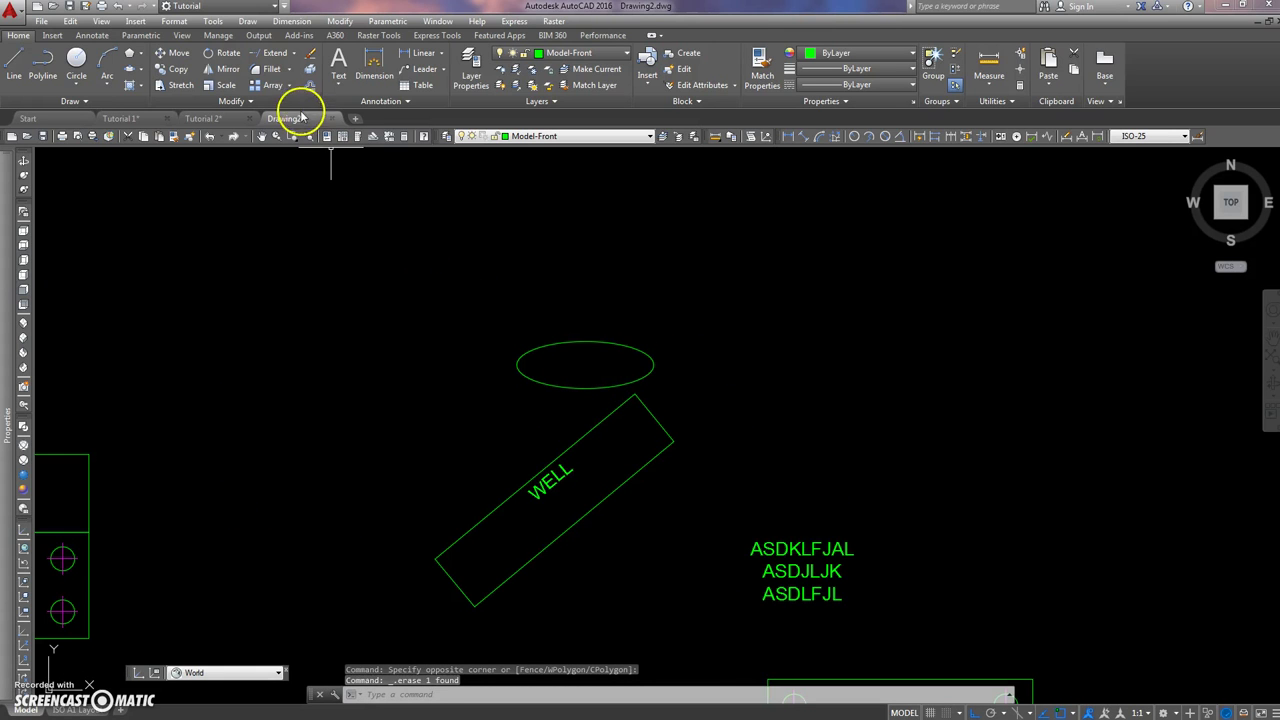
pyautogui.click(270, 69)
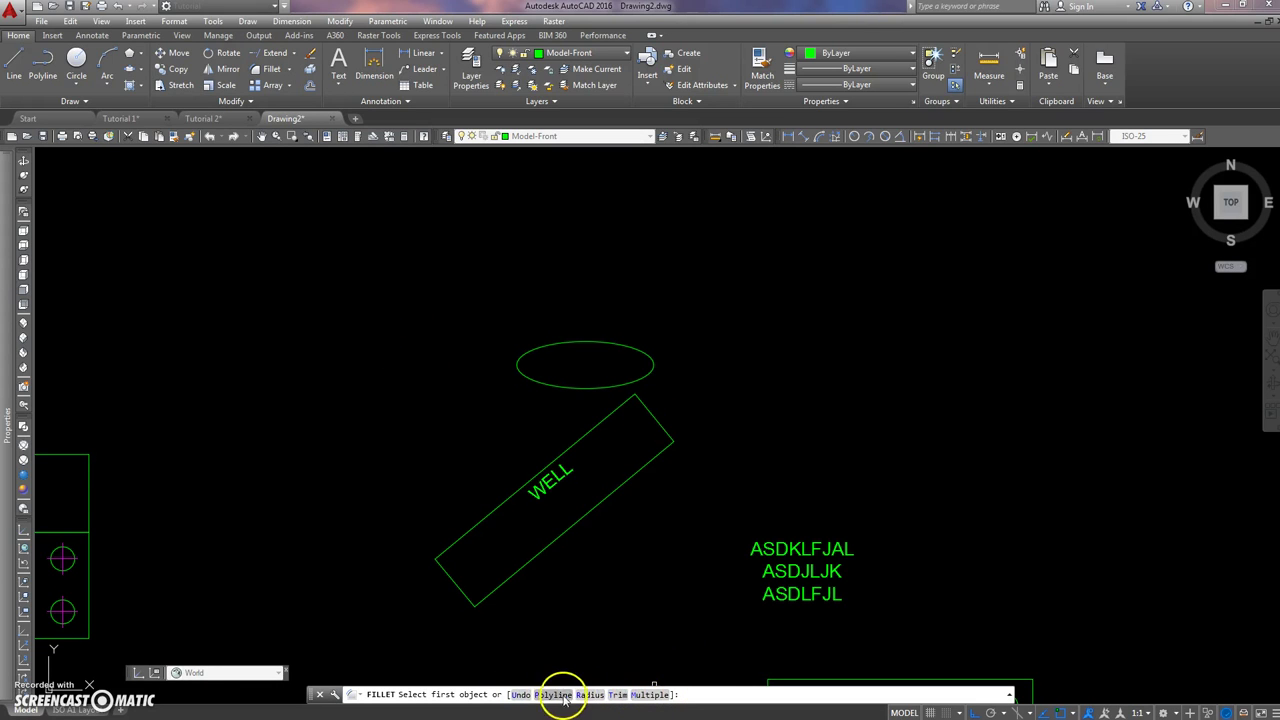
pyautogui.write('R')
pyautogui.press('Return')
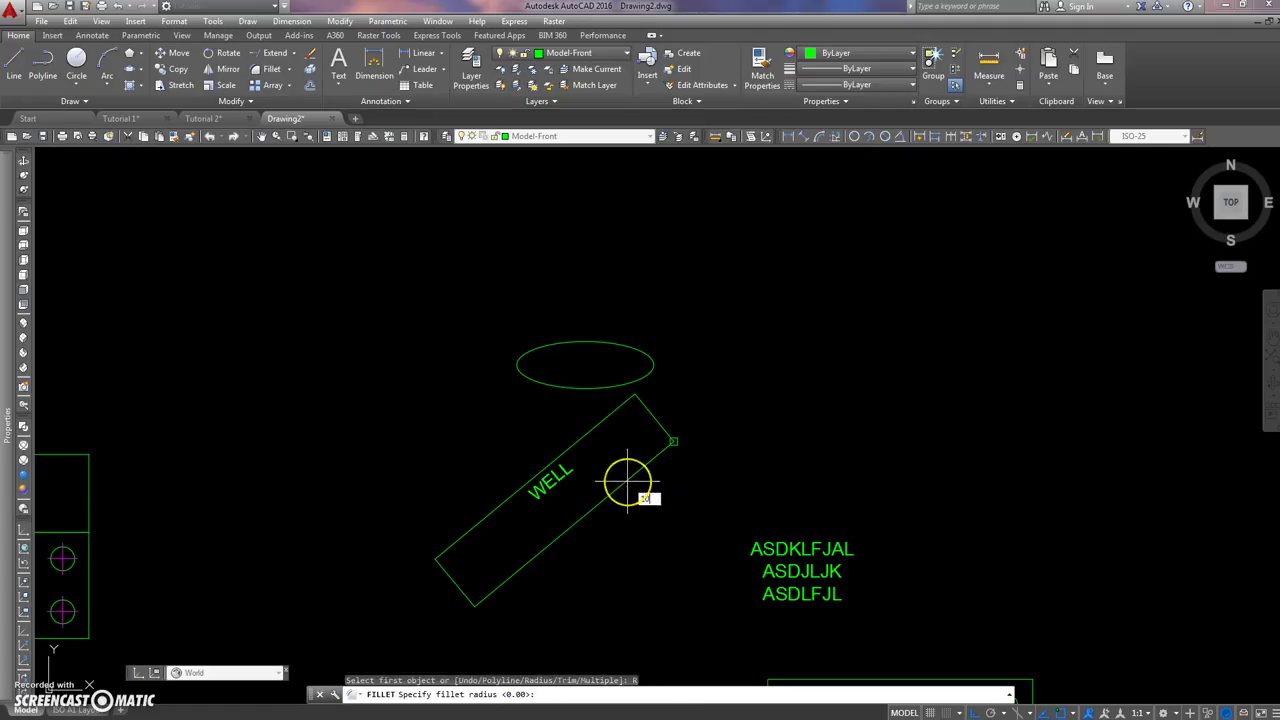
pyautogui.press('Return')
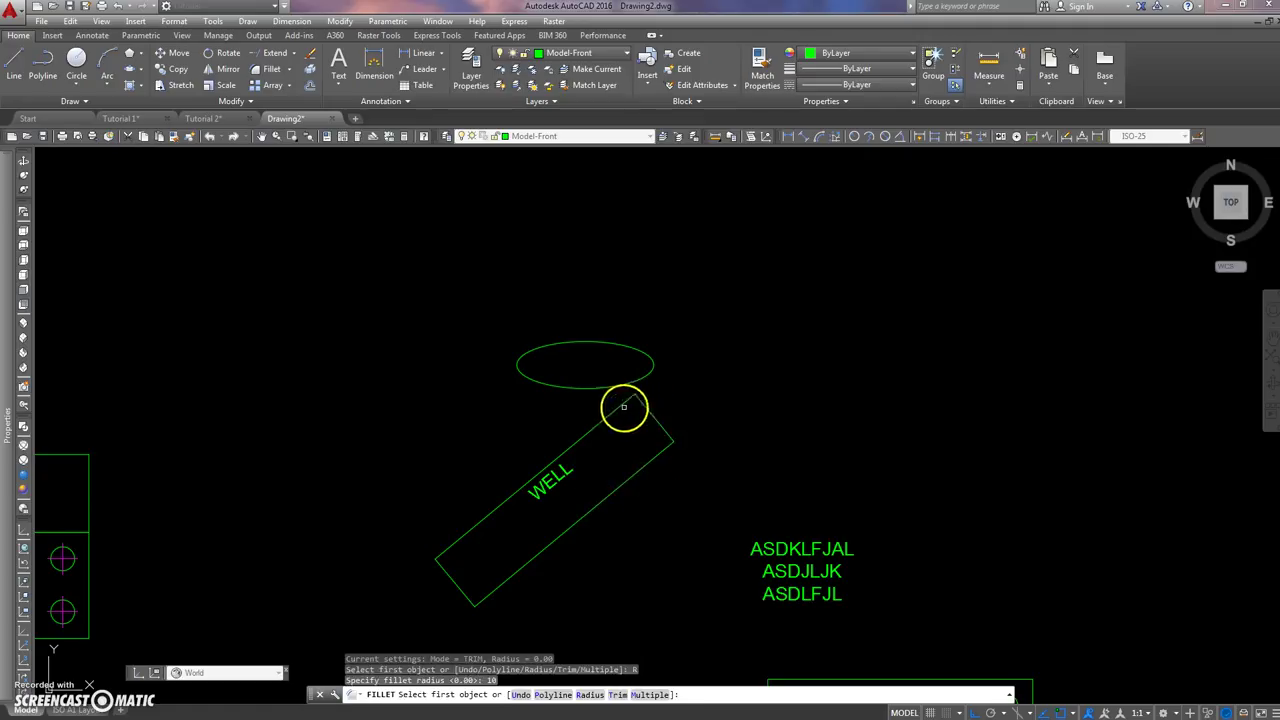
pyautogui.click(624, 404)
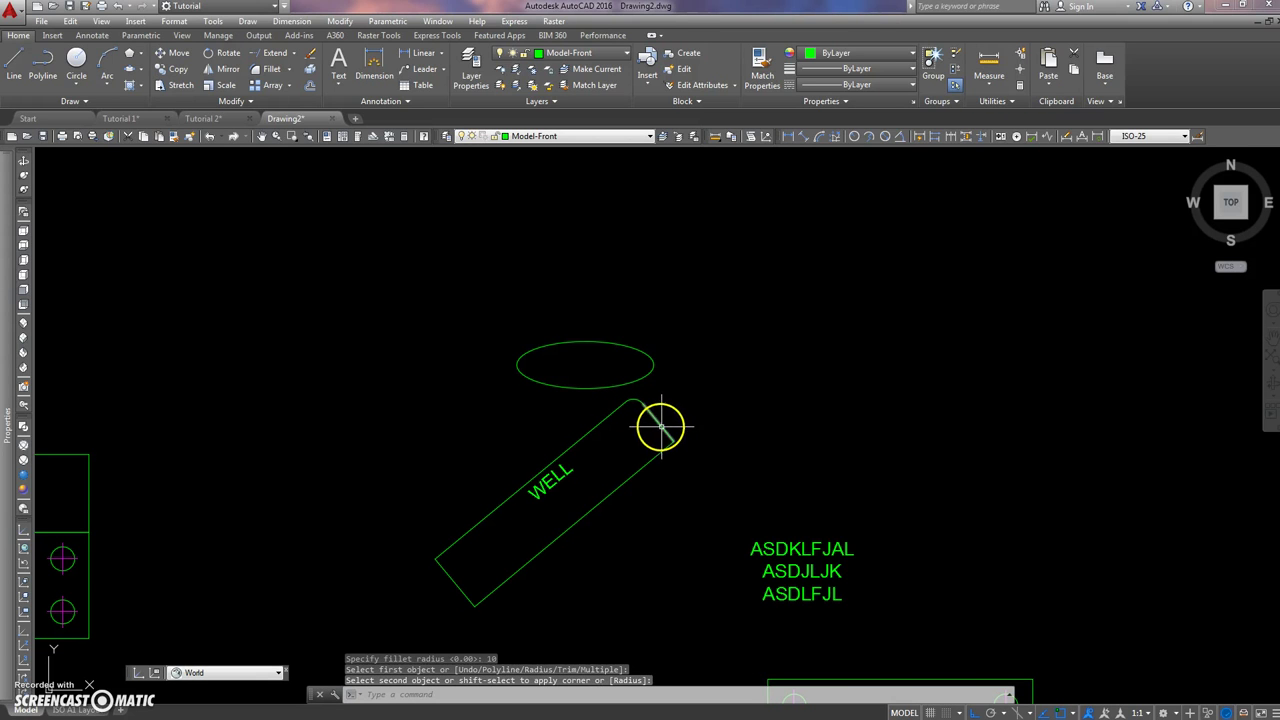
# Fillet the remaining three corners of the tilted WELL rectangle with the same radius
pyautogui.press('Return')
pyautogui.click(665, 432)
pyautogui.click(668, 449)
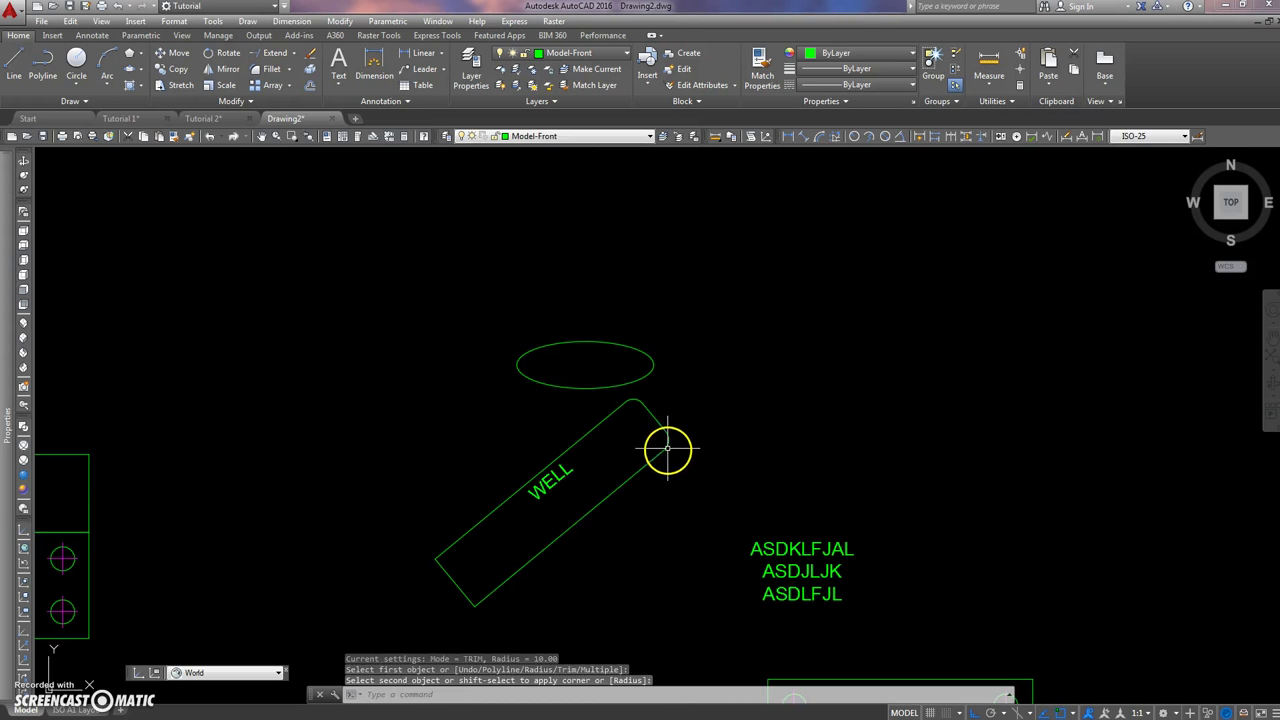
pyautogui.press('Return')
pyautogui.click(489, 594)
pyautogui.click(444, 574)
pyautogui.press('Return')
pyautogui.click(448, 557)
pyautogui.click(447, 572)
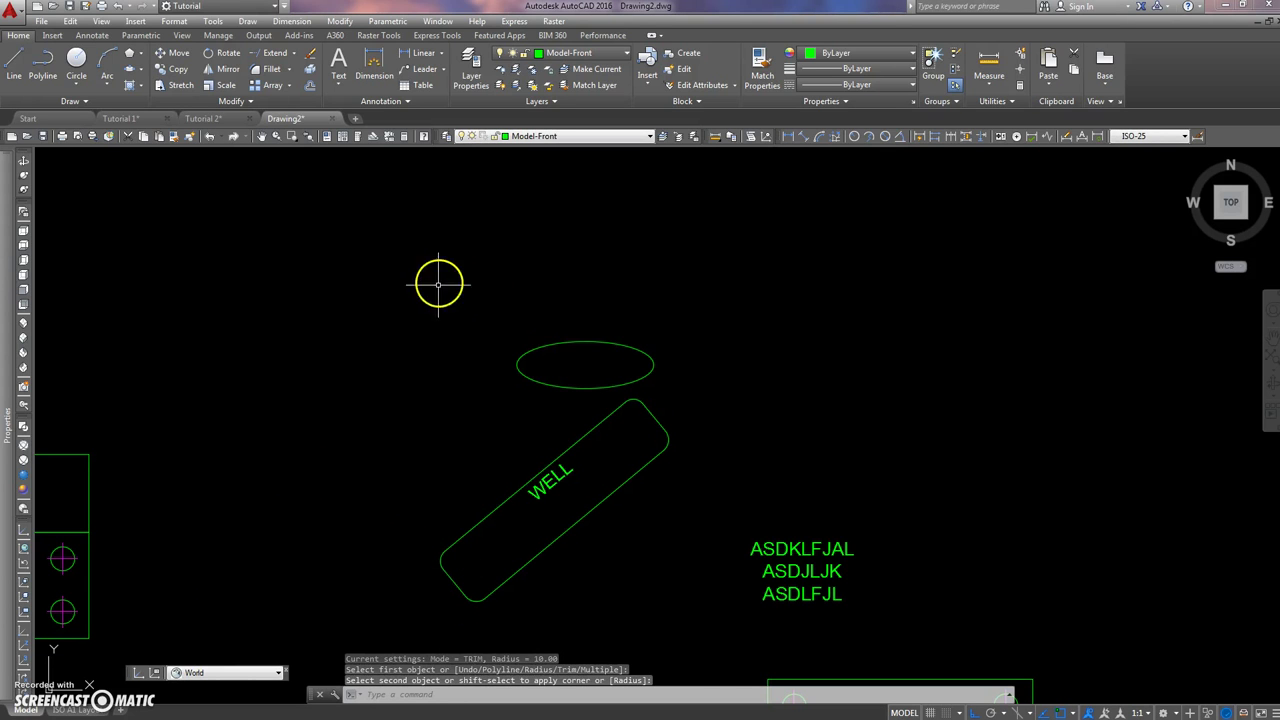
# Create a rectangular array of the ellipse above the WELL rectangle with 5 columns and 3 rows
pyautogui.scroll(-4, 470, 305)
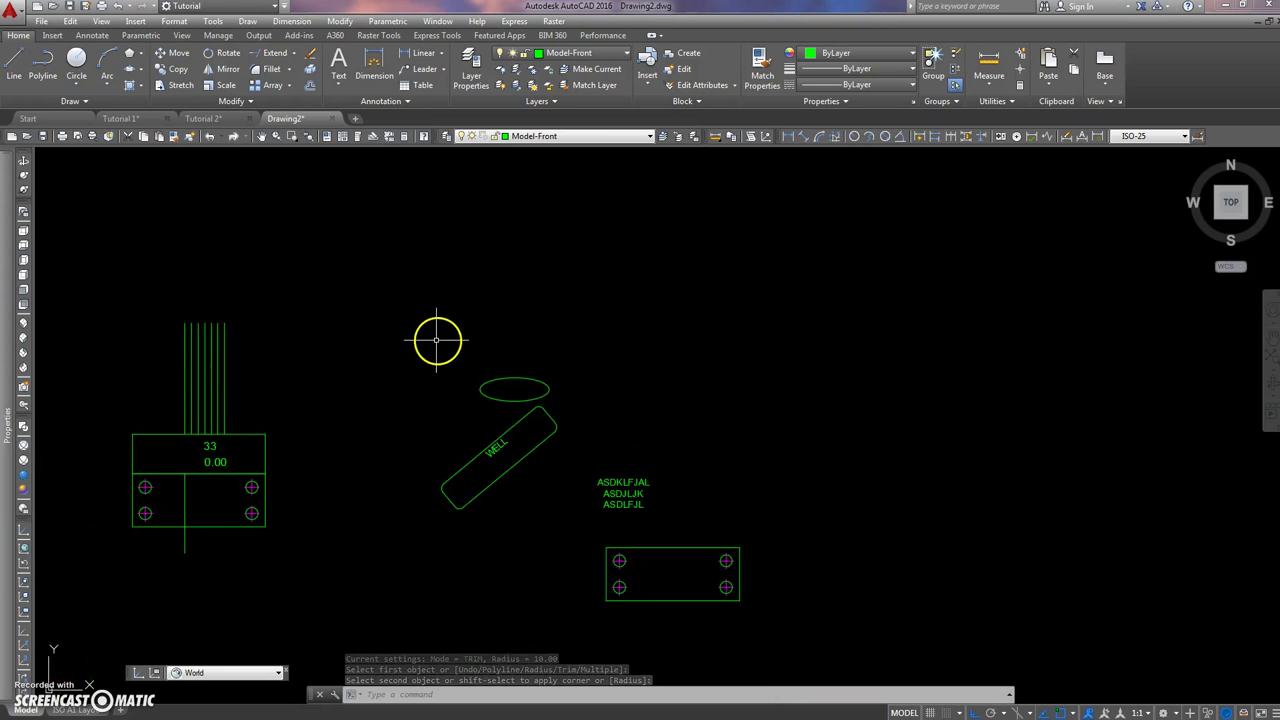
pyautogui.press('Escape')
pyautogui.press('Escape')
pyautogui.moveTo(460, 313); pyautogui.dragTo(441, 348, button='middle')
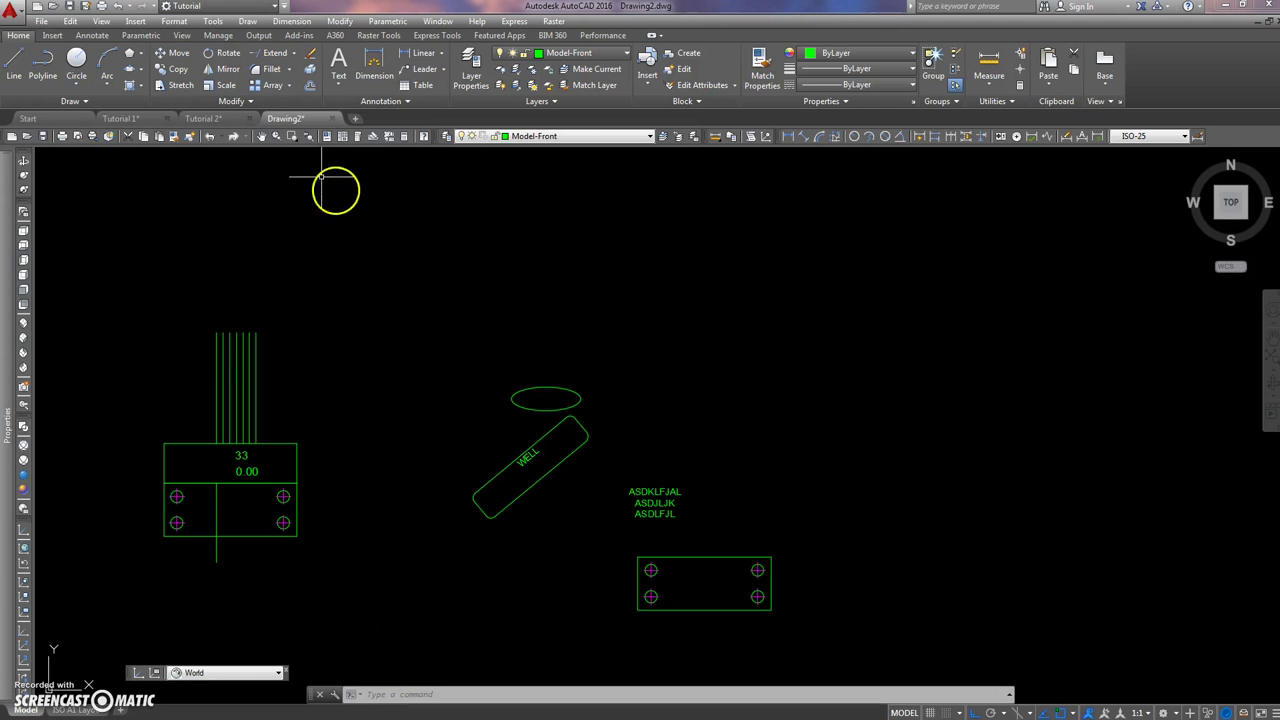
pyautogui.click(266, 87)
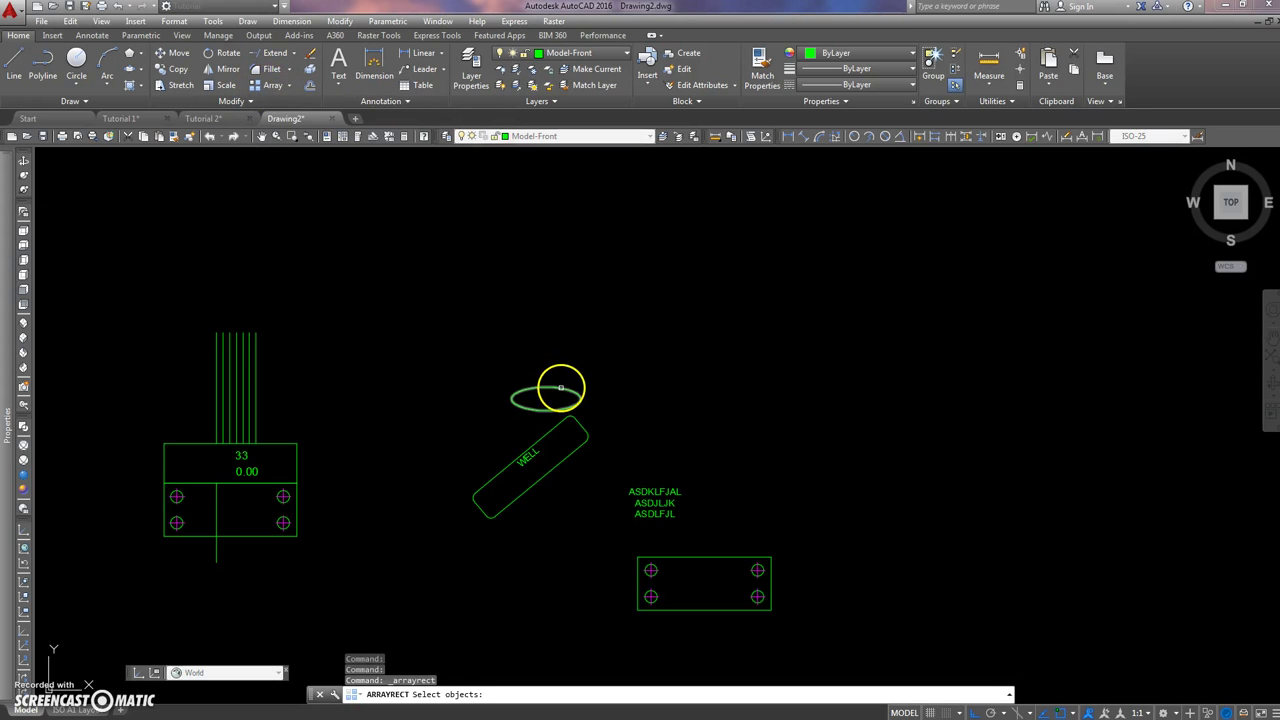
pyautogui.click(560, 390)
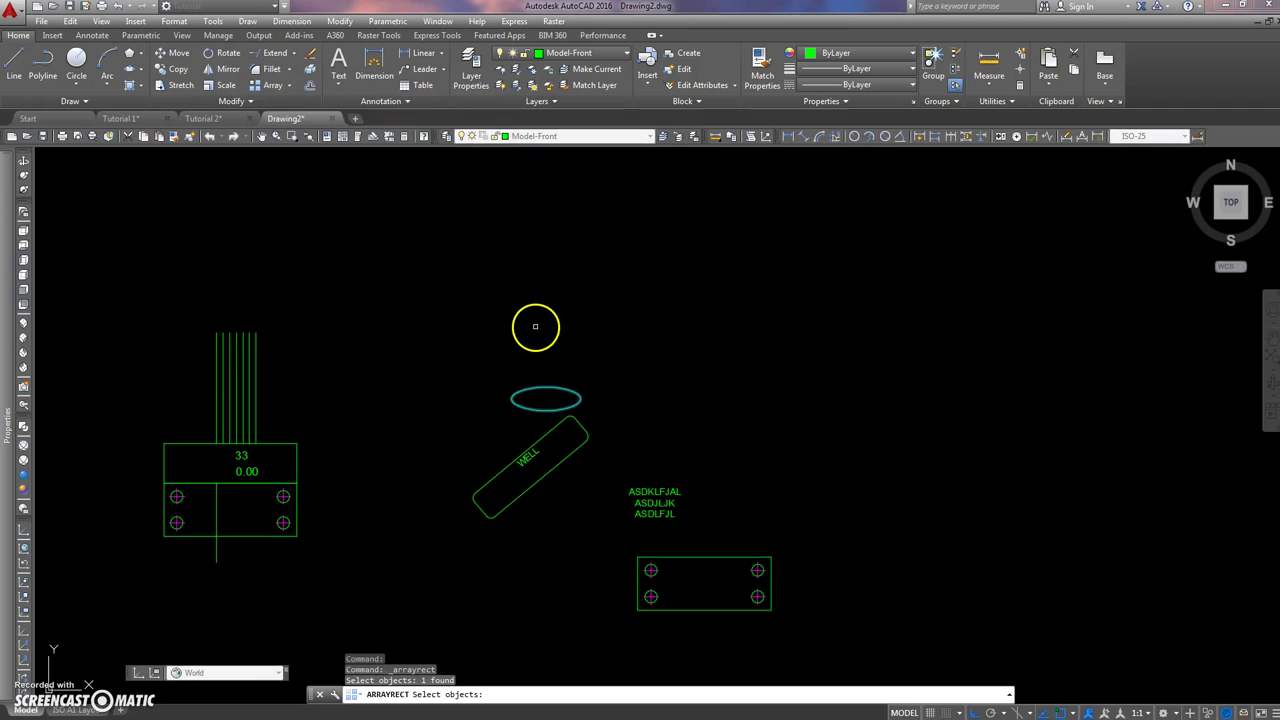
pyautogui.press('Return')
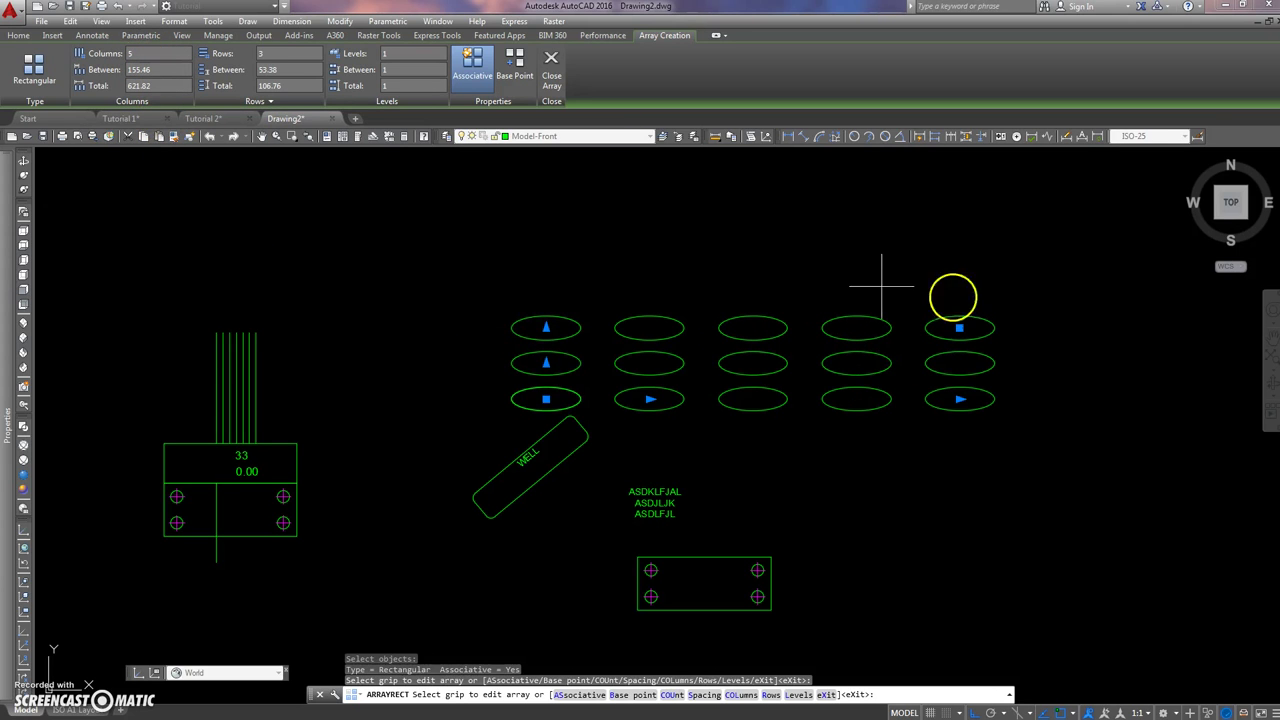
# Increase the ellipse array to 4 rows and 6 columns and finish the array
pyautogui.click(547, 327)
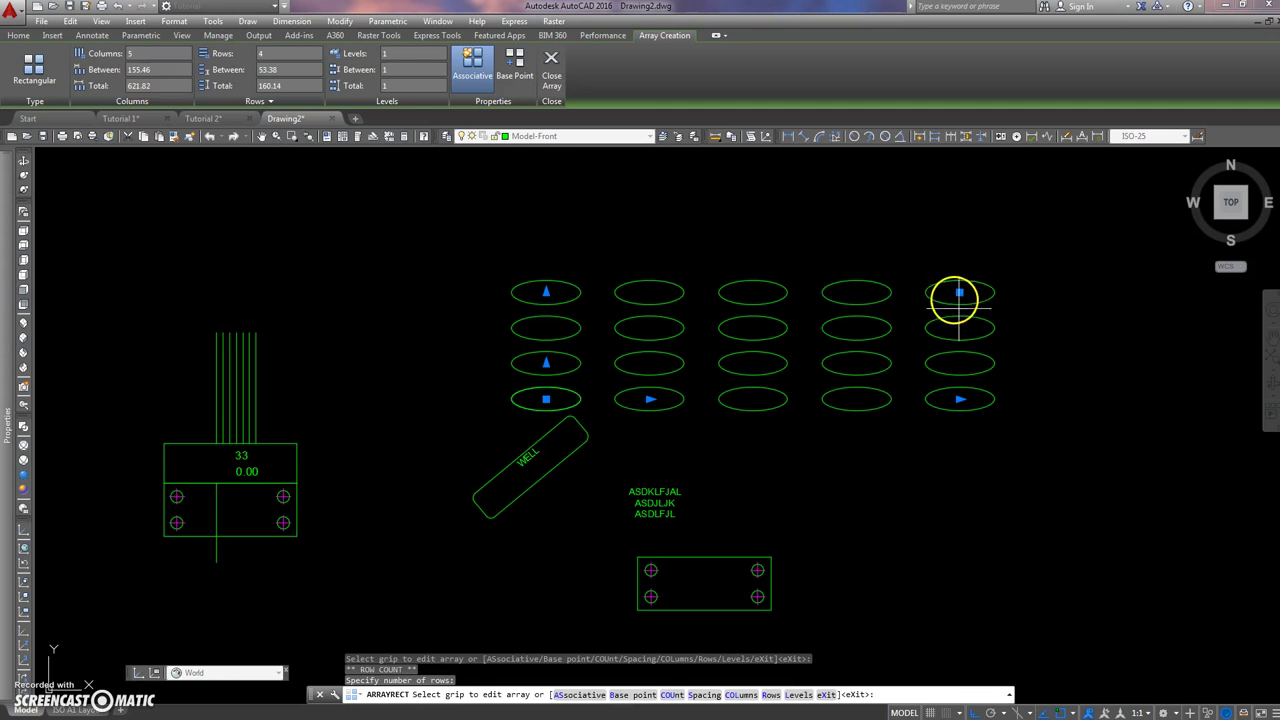
pyautogui.click(1040, 396)
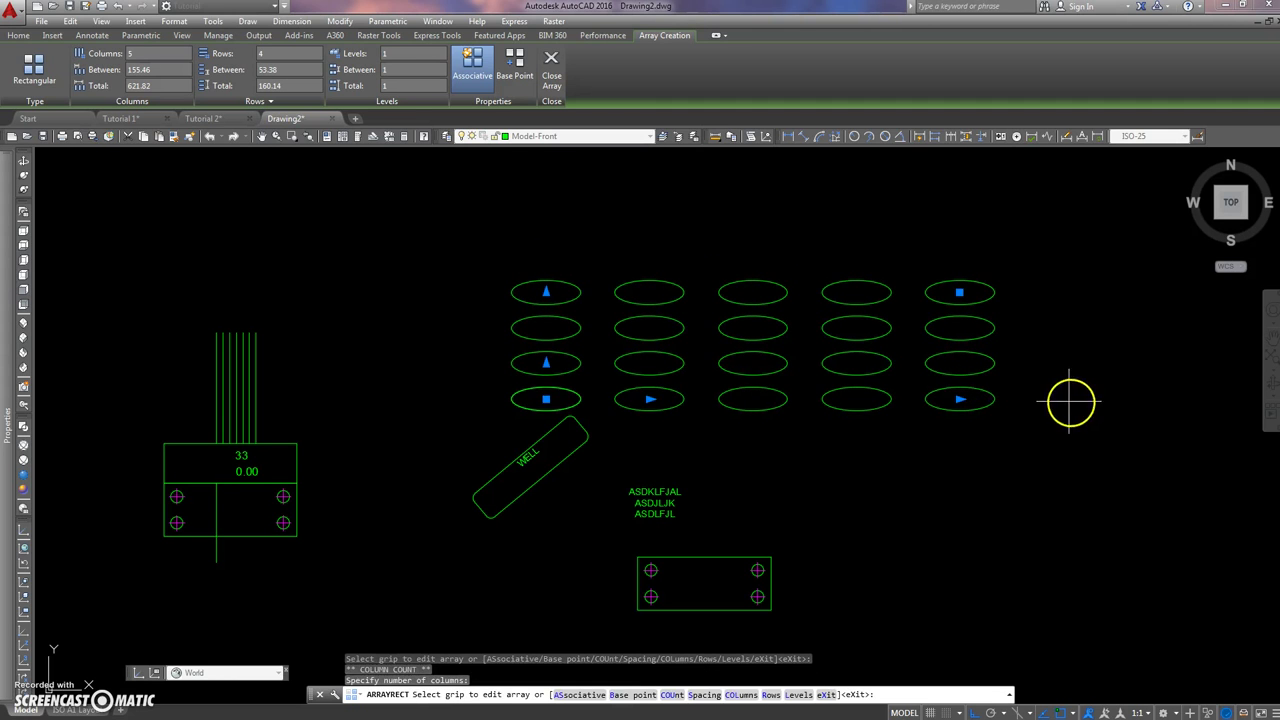
pyautogui.click(962, 399)
pyautogui.click(1115, 382)
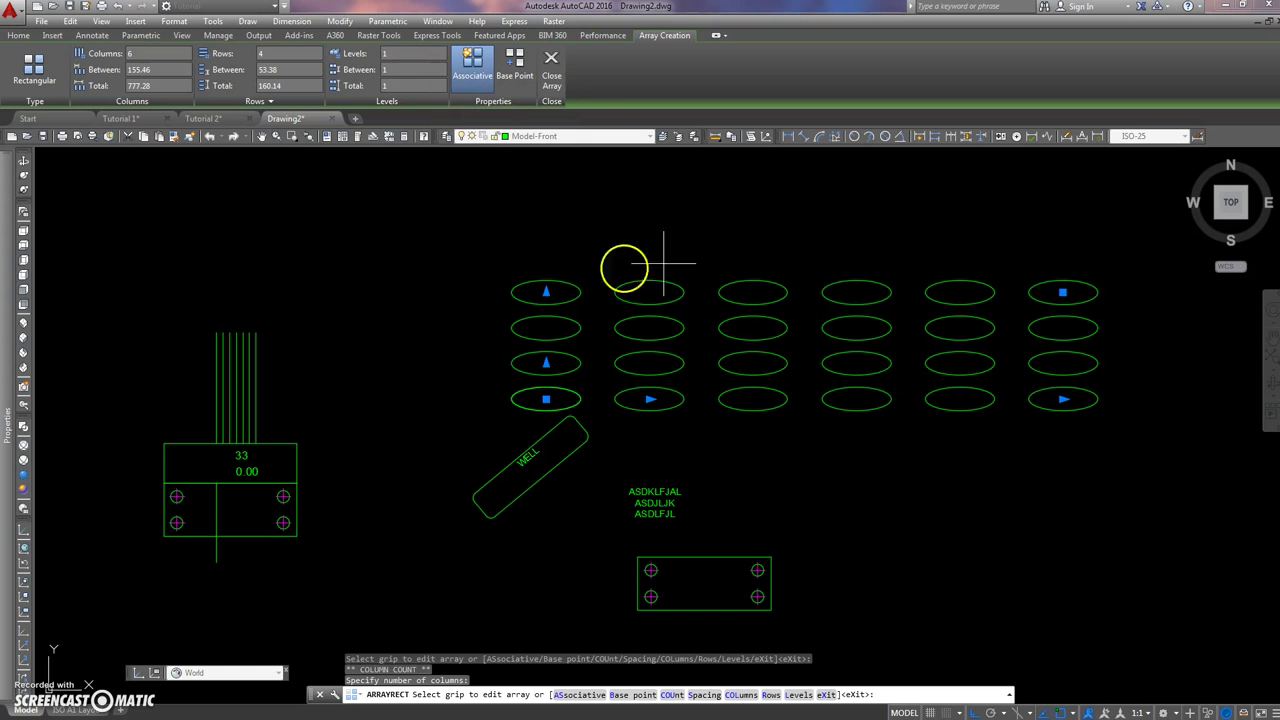
pyautogui.moveTo(571, 277); pyautogui.dragTo(451, 231, button='middle')
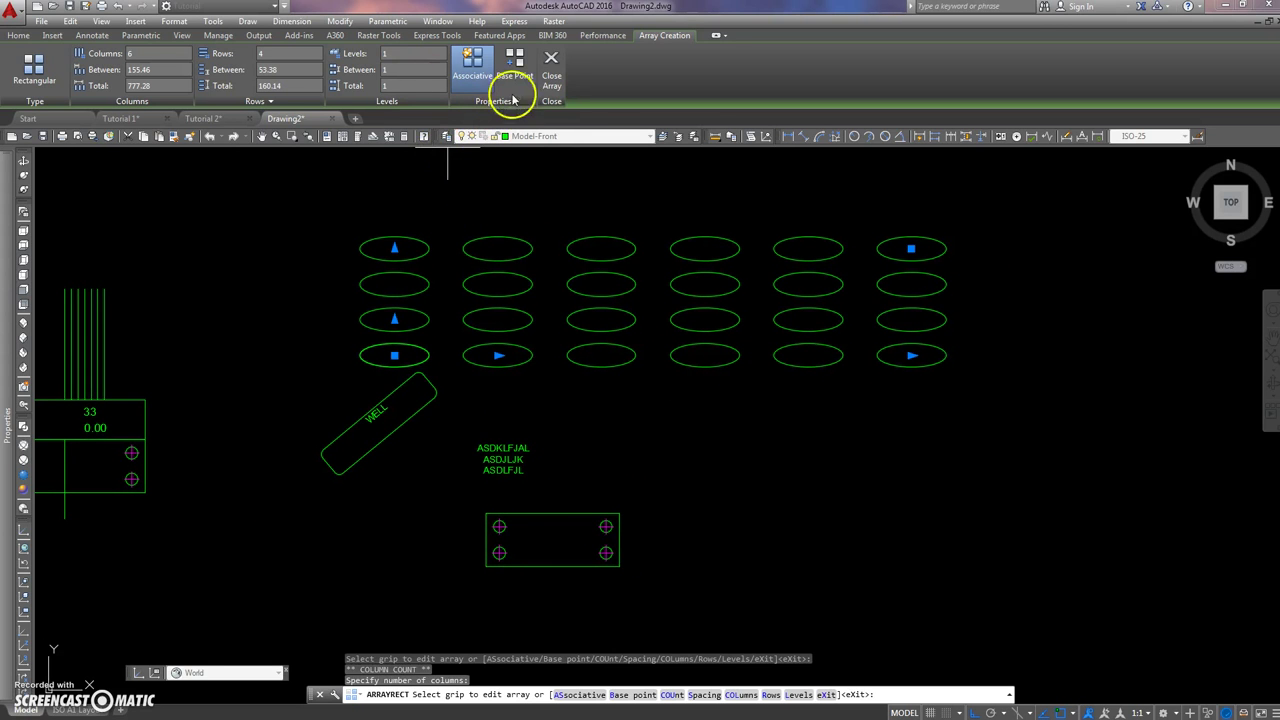
pyautogui.click(551, 62)
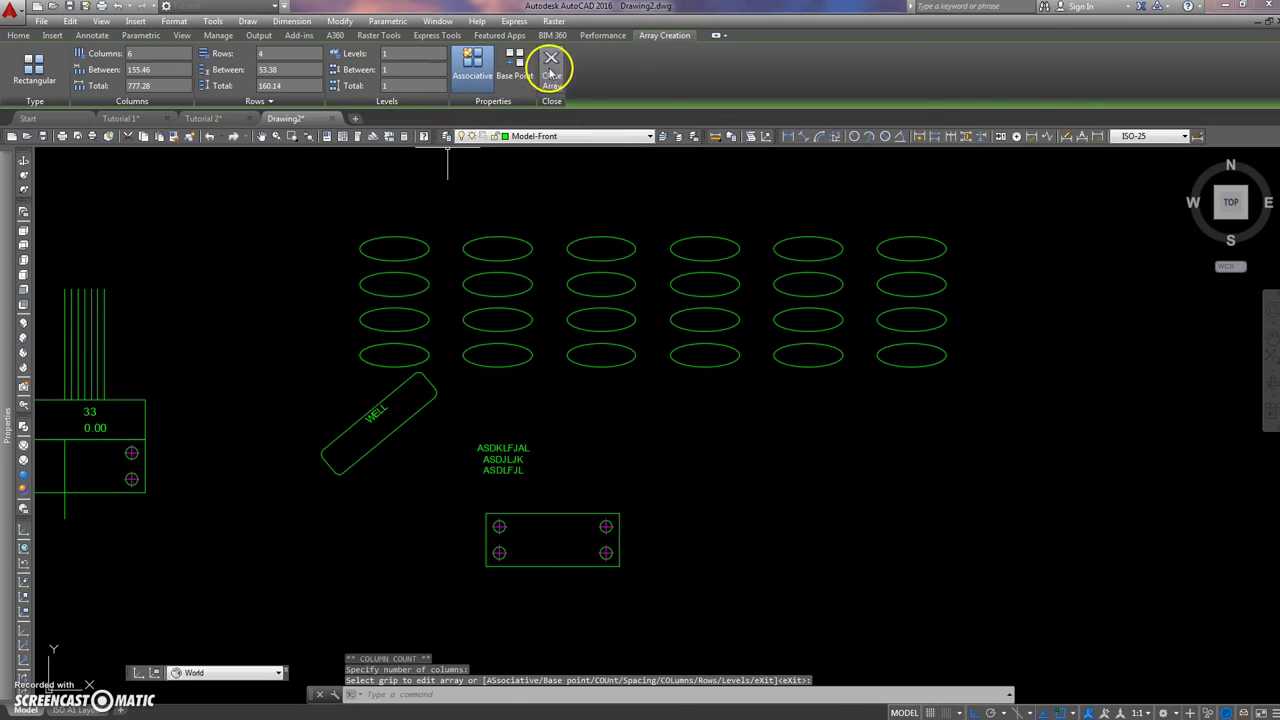
# Explode the ellipse array into separate ellipses and select one ellipse in the lowest row to check it
pyautogui.click(938, 240)
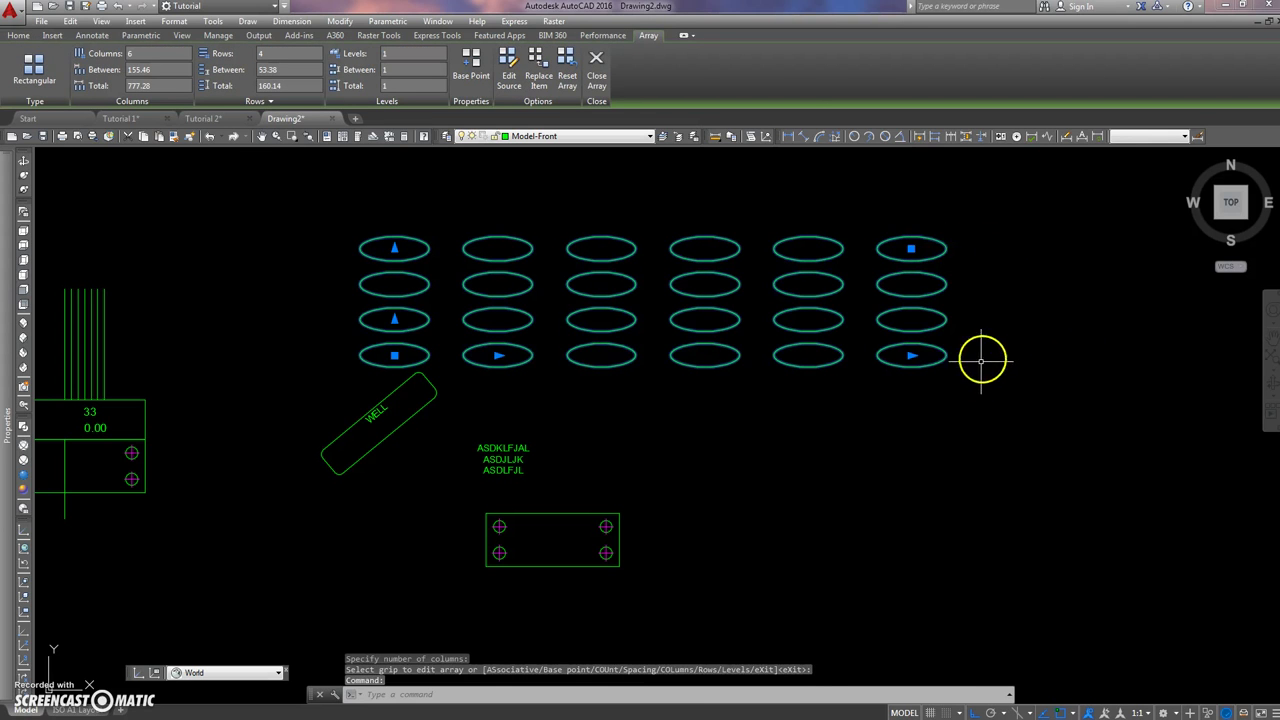
pyautogui.scroll(-3, 937, 366)
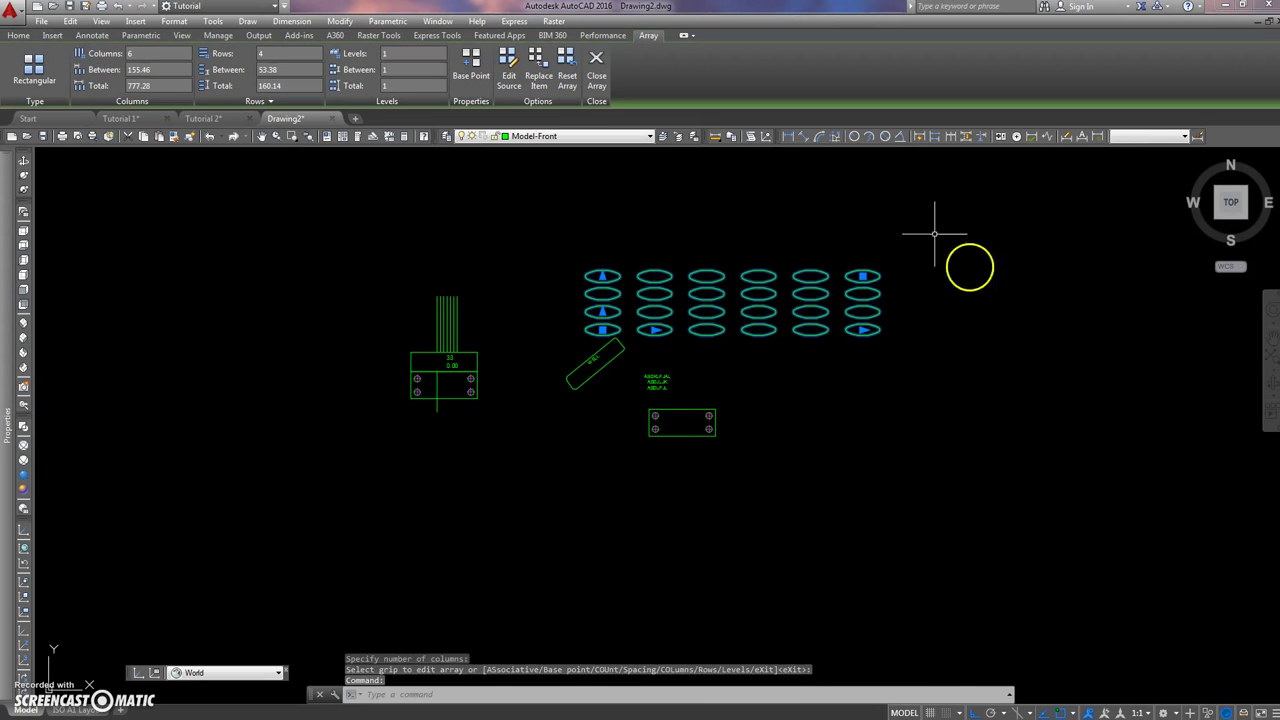
pyautogui.moveTo(932, 342); pyautogui.dragTo(706, 321, button='middle')
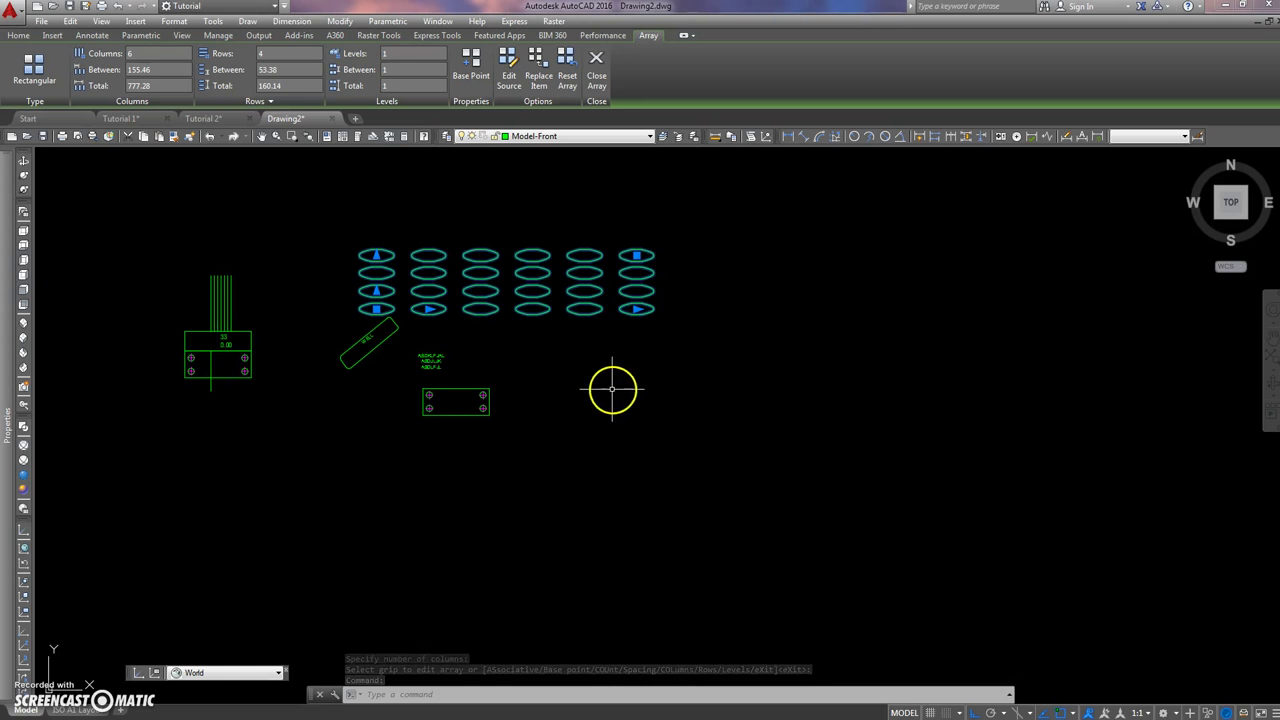
pyautogui.scroll(3, 523, 383)
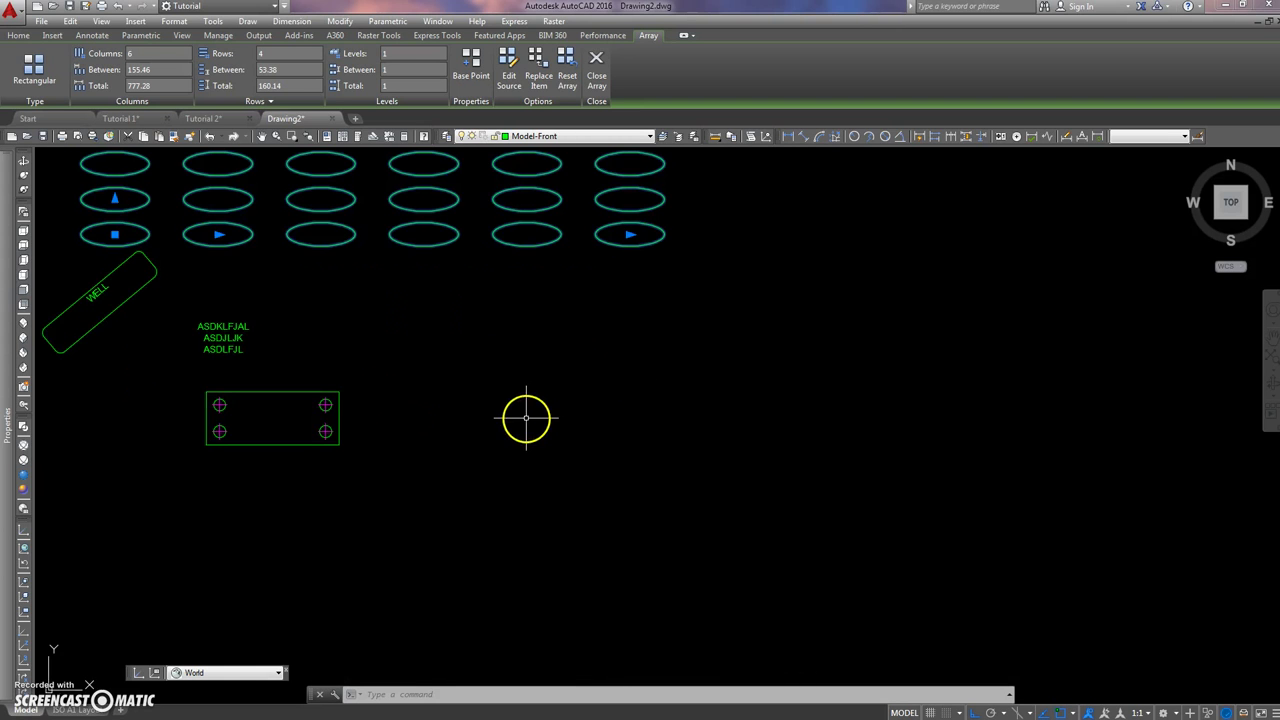
pyautogui.moveTo(494, 437); pyautogui.dragTo(489, 518, button='middle')
pyautogui.write('x')
pyautogui.press('Return')
pyautogui.click(540, 362)
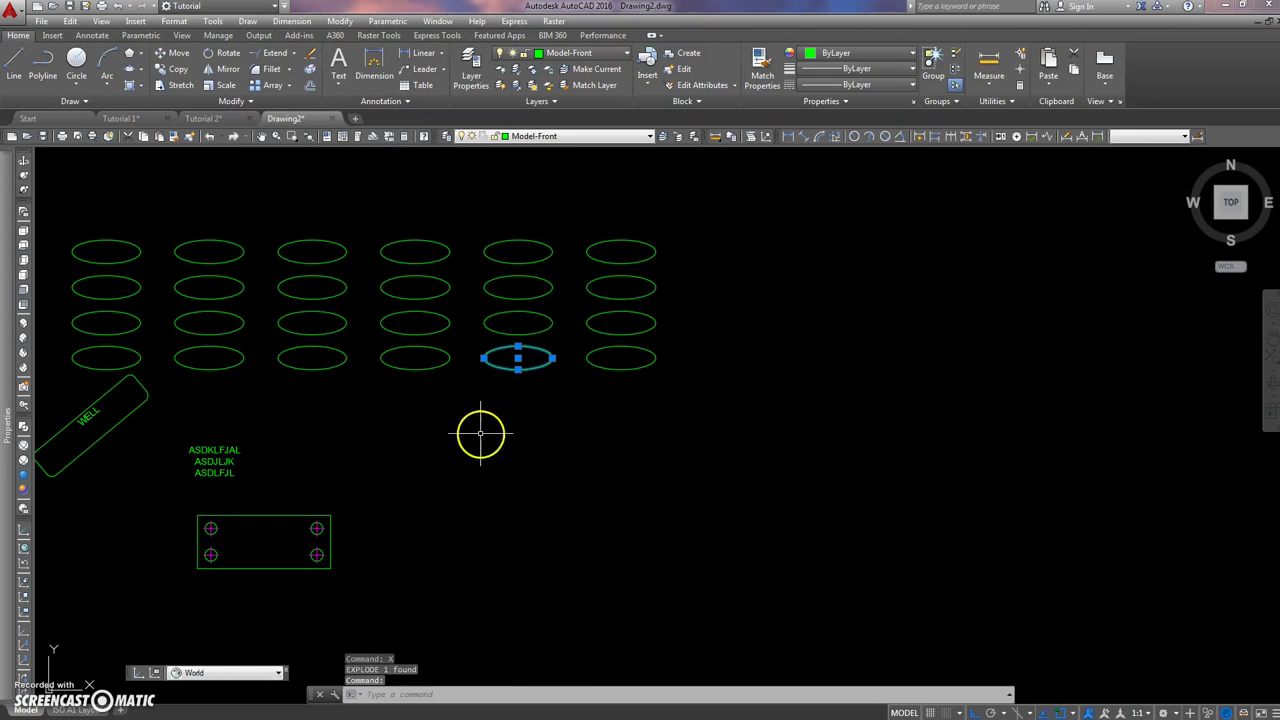
pyautogui.scroll(-3, 509, 437)
pyautogui.press('Escape')
pyautogui.press('Escape')
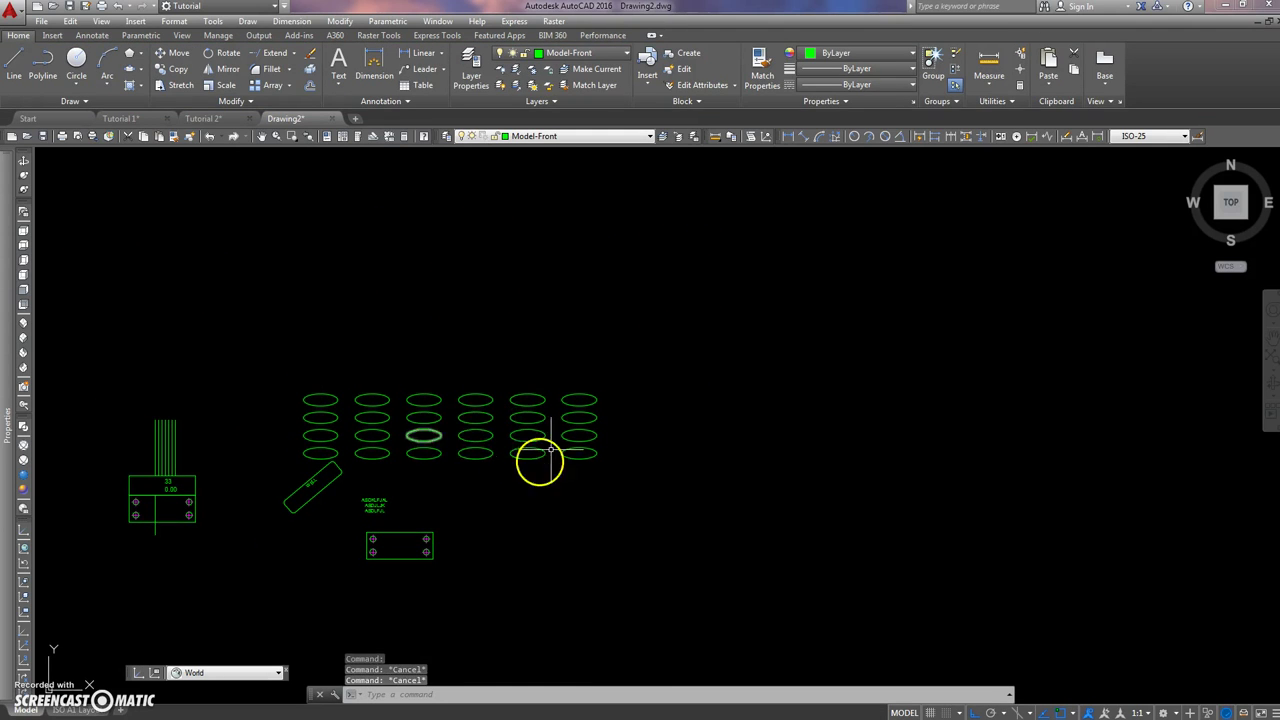
# Move the rectangle block with four holes about 1000 units horizontally to the right, clear of the ellipses
pyautogui.moveTo(489, 452); pyautogui.dragTo(457, 378, button='middle')
pyautogui.scroll(5, 559, 377)
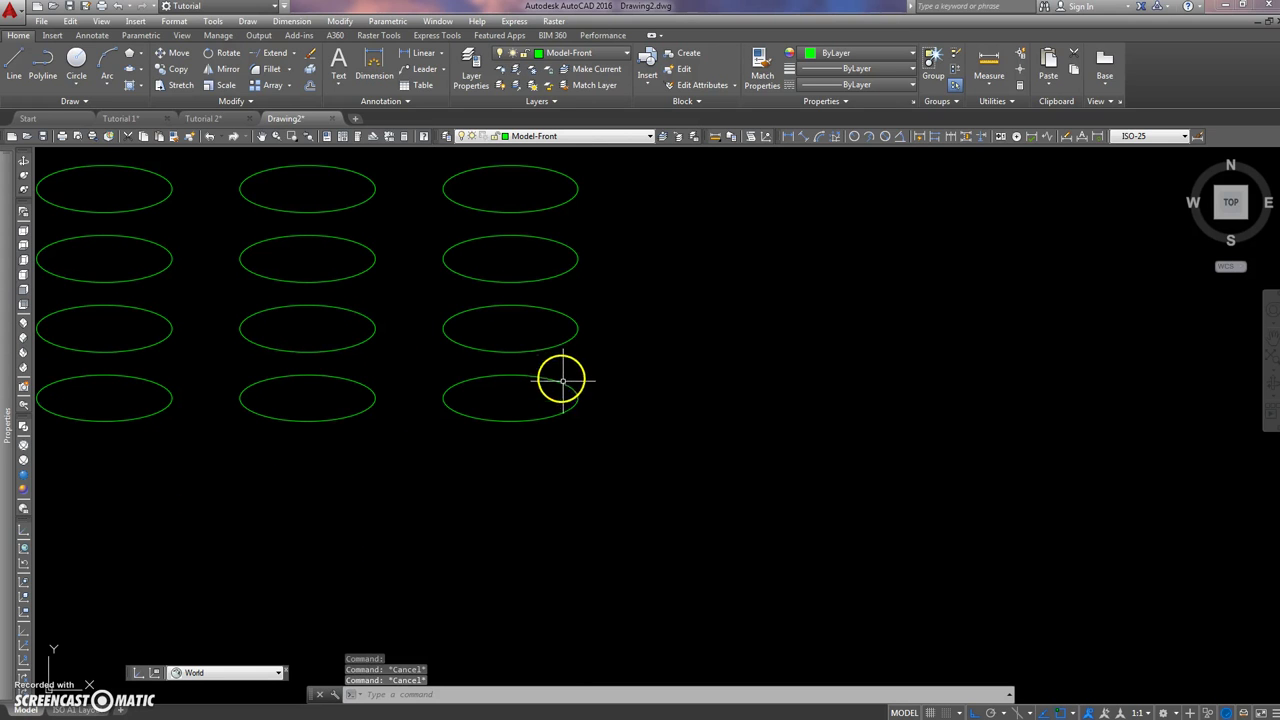
pyautogui.scroll(-5, 603, 323)
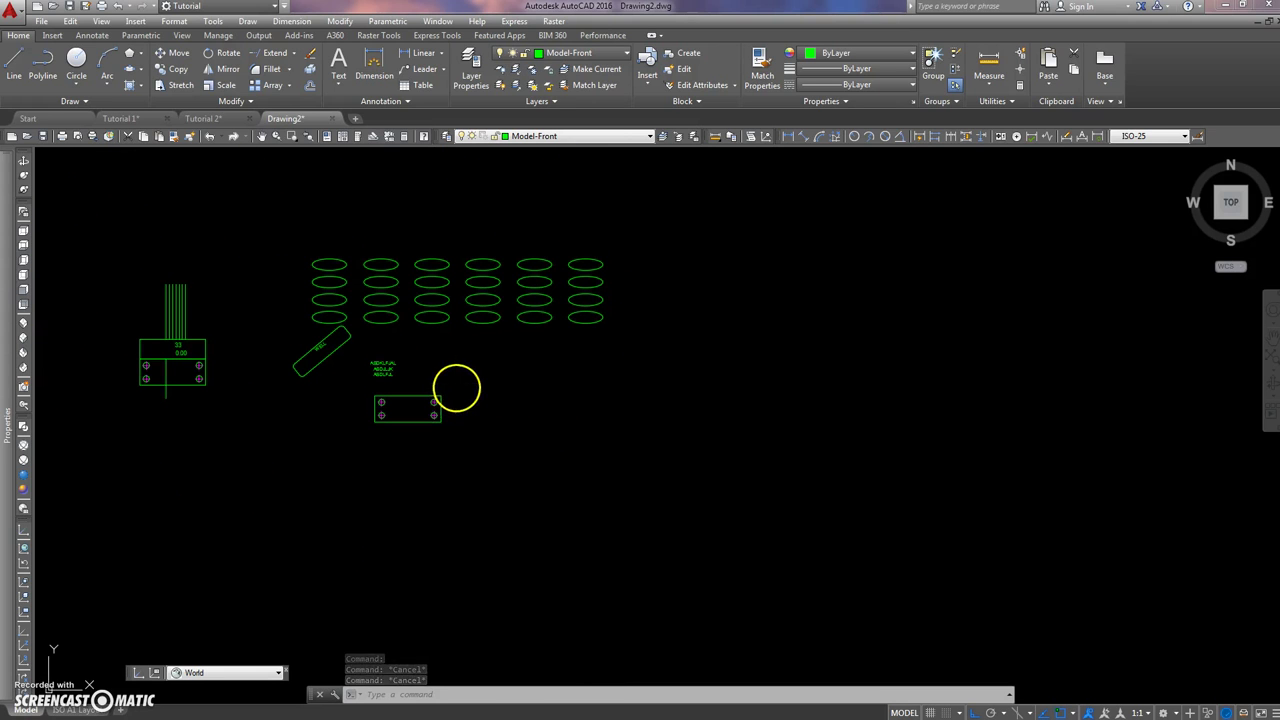
pyautogui.click(385, 443)
pyautogui.click(387, 441)
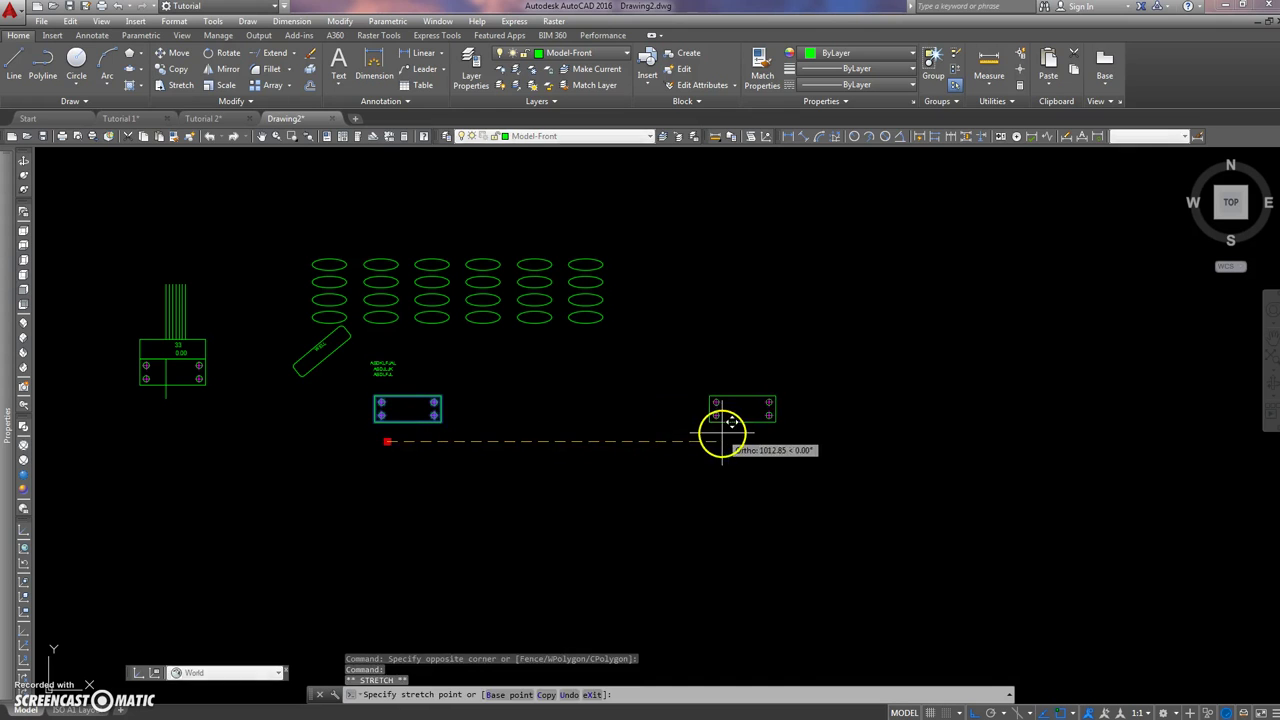
pyautogui.click(717, 441)
pyautogui.press('Escape')
pyautogui.press('Escape')
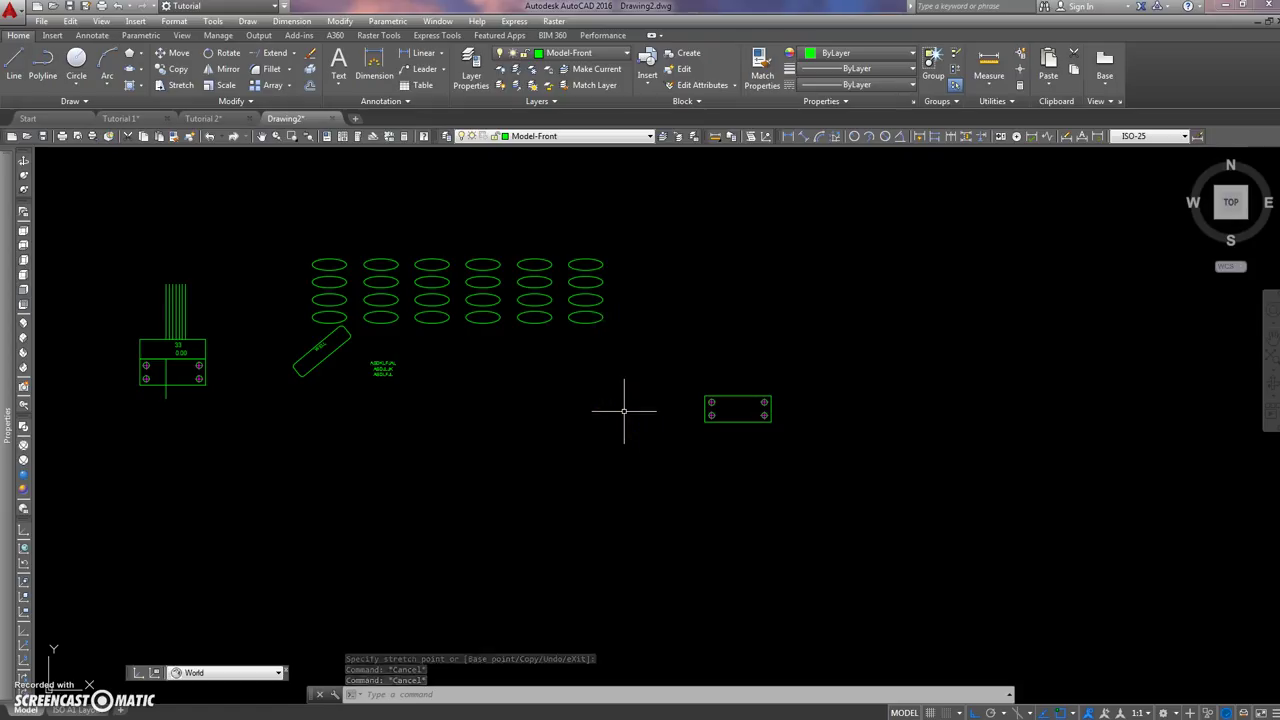
# Create a rectangular array of the four-hole block using -ARRAY with 2 rows, 4 columns and 300 spacing in both directions
pyautogui.write('-AR')
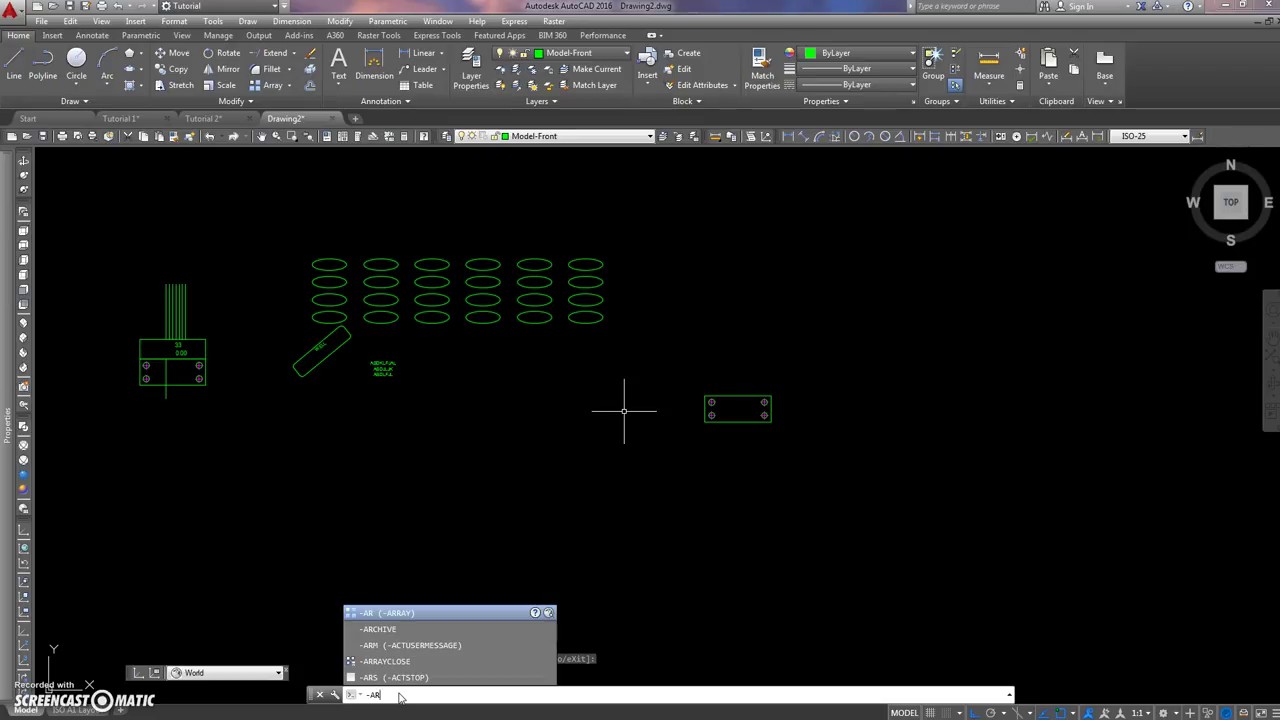
pyautogui.press('Return')
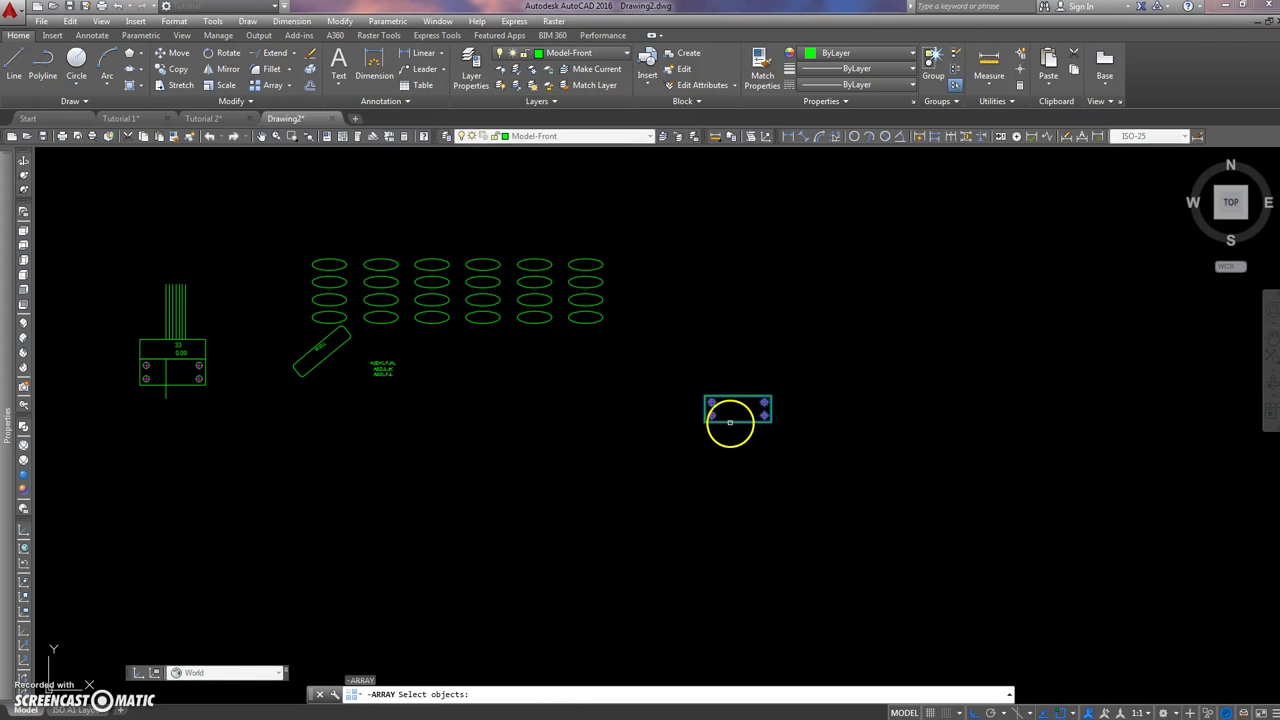
pyautogui.click(735, 419)
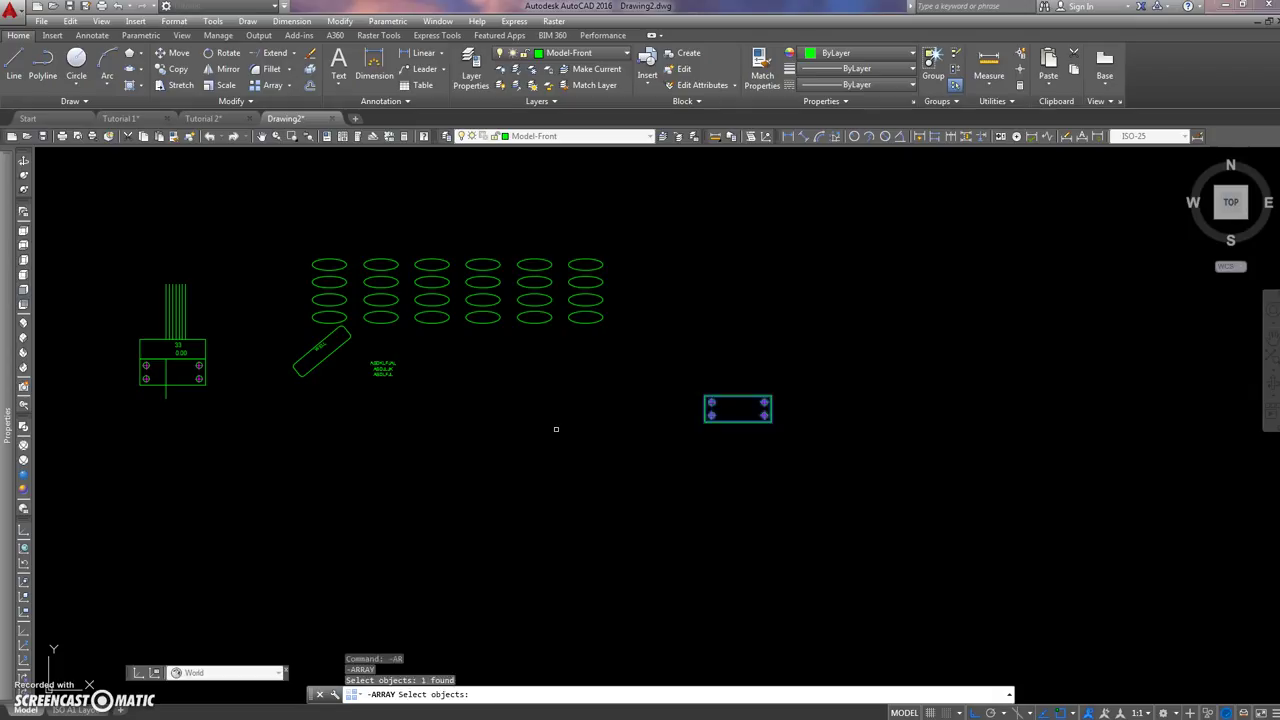
pyautogui.press('Return')
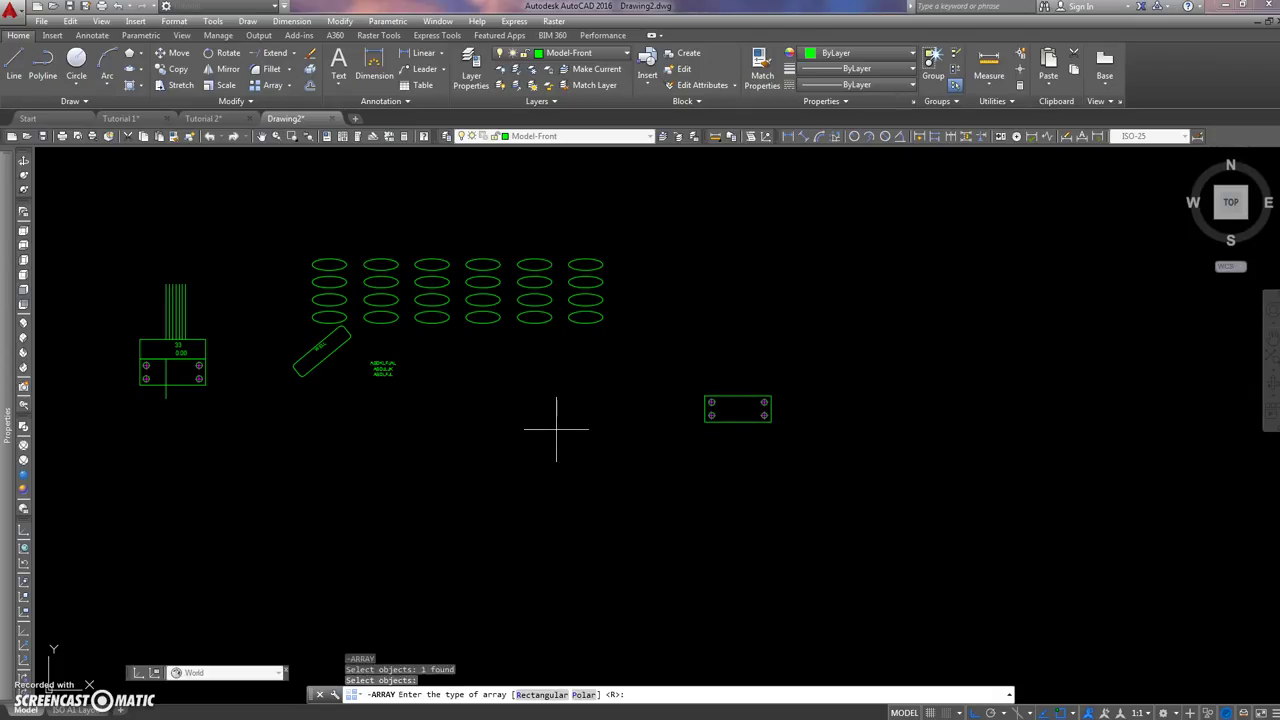
pyautogui.press('Return')
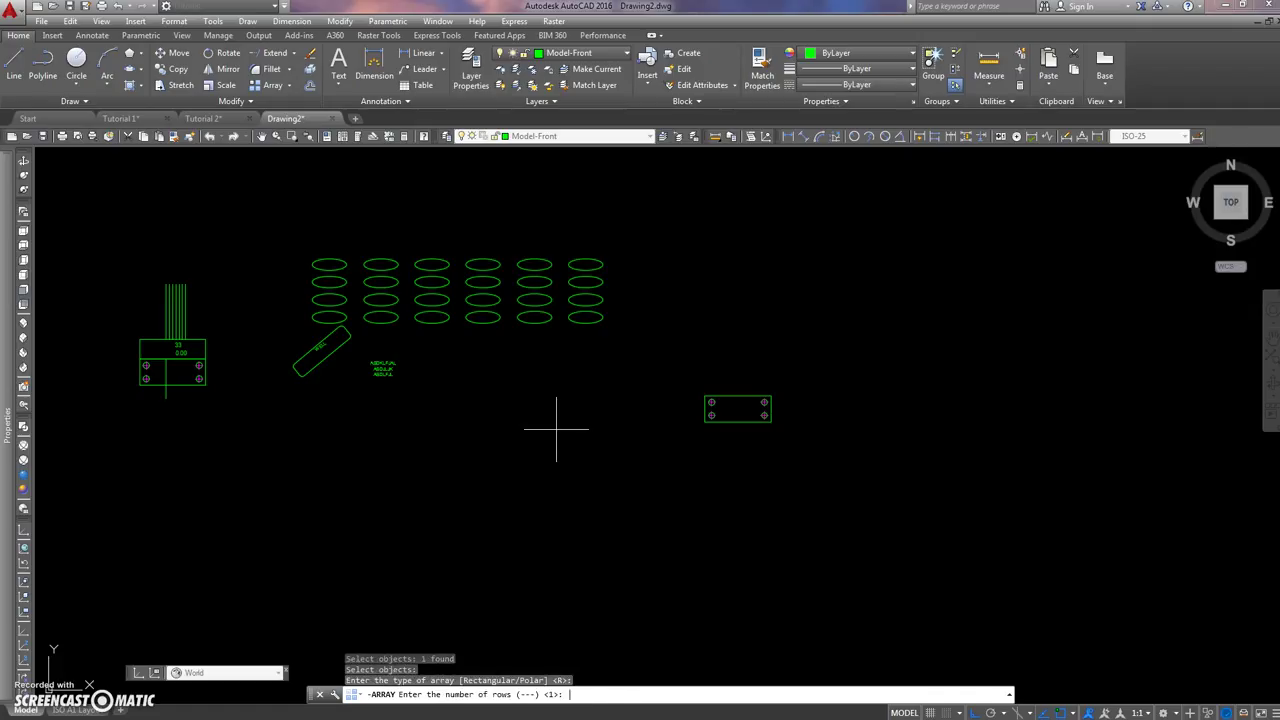
pyautogui.press('Return')
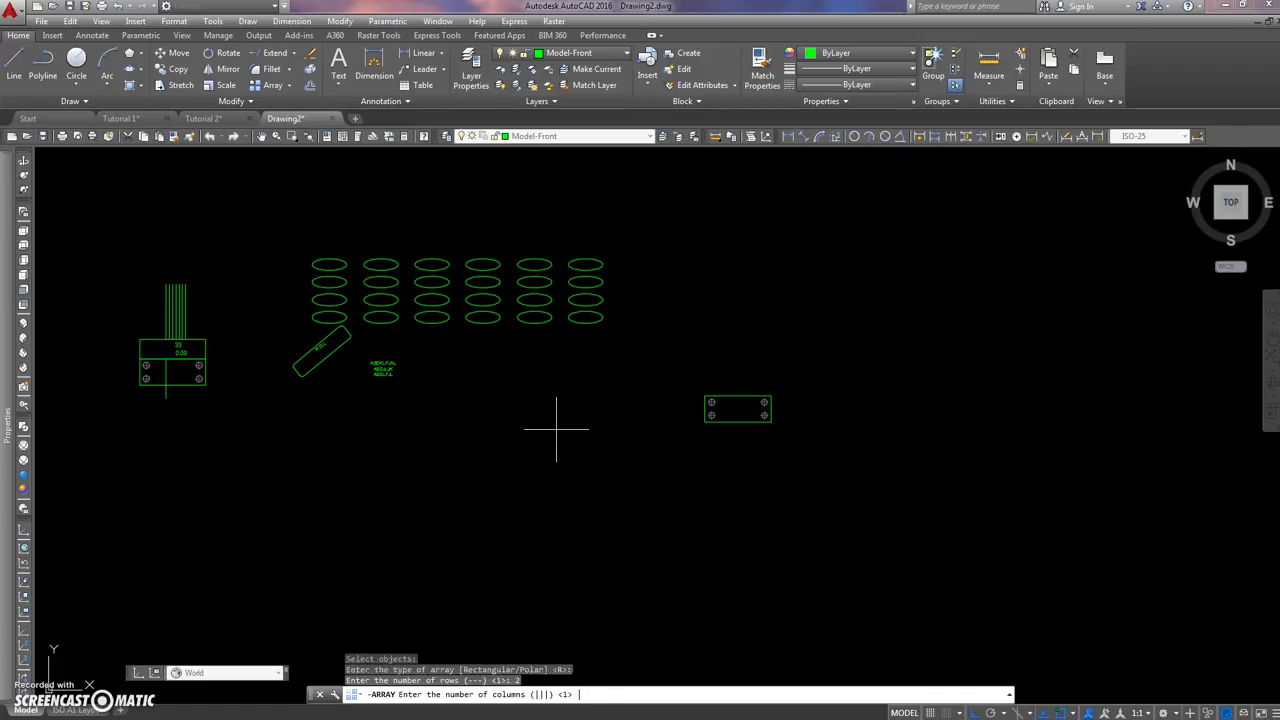
pyautogui.press('Return')
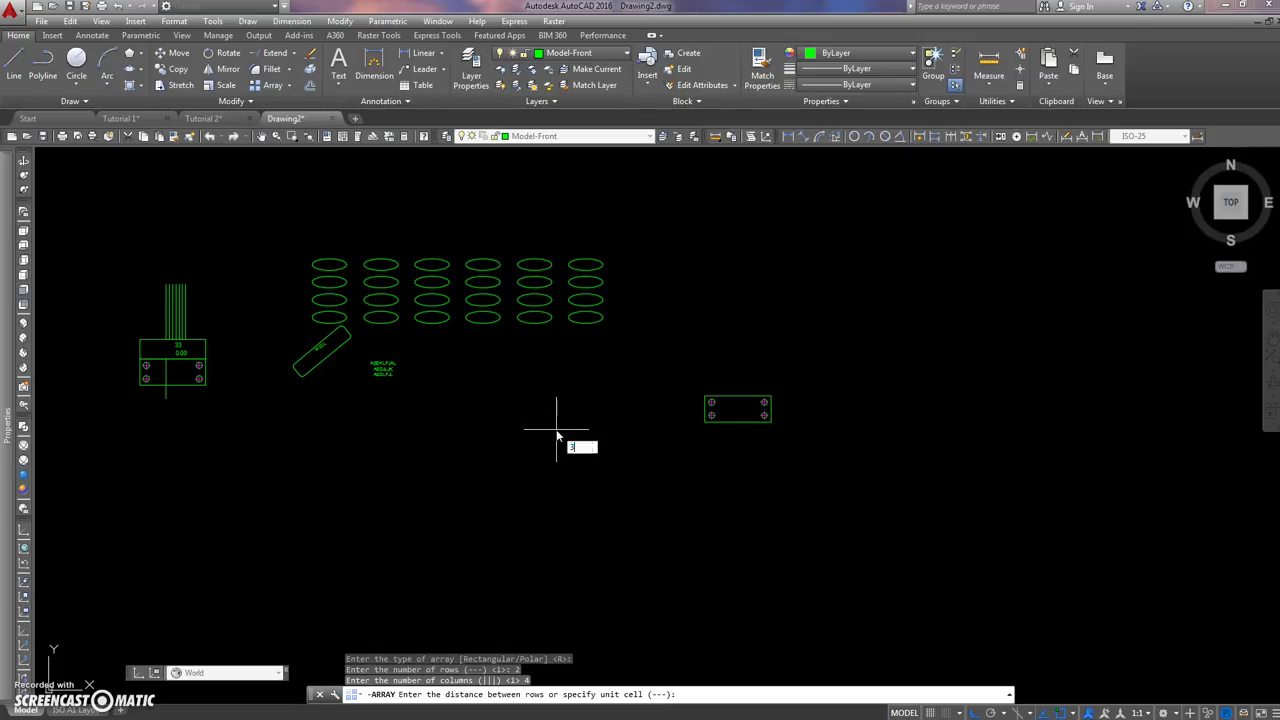
pyautogui.write('300')
pyautogui.press('Return')
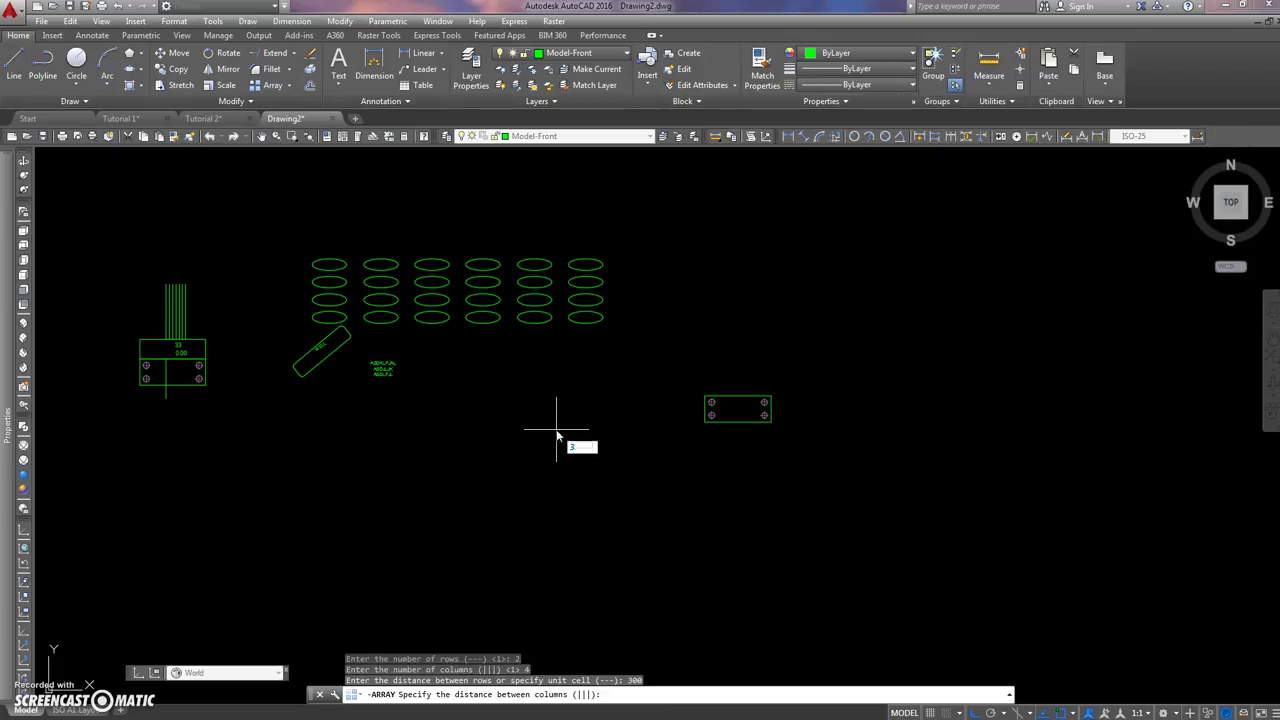
pyautogui.press('Return')
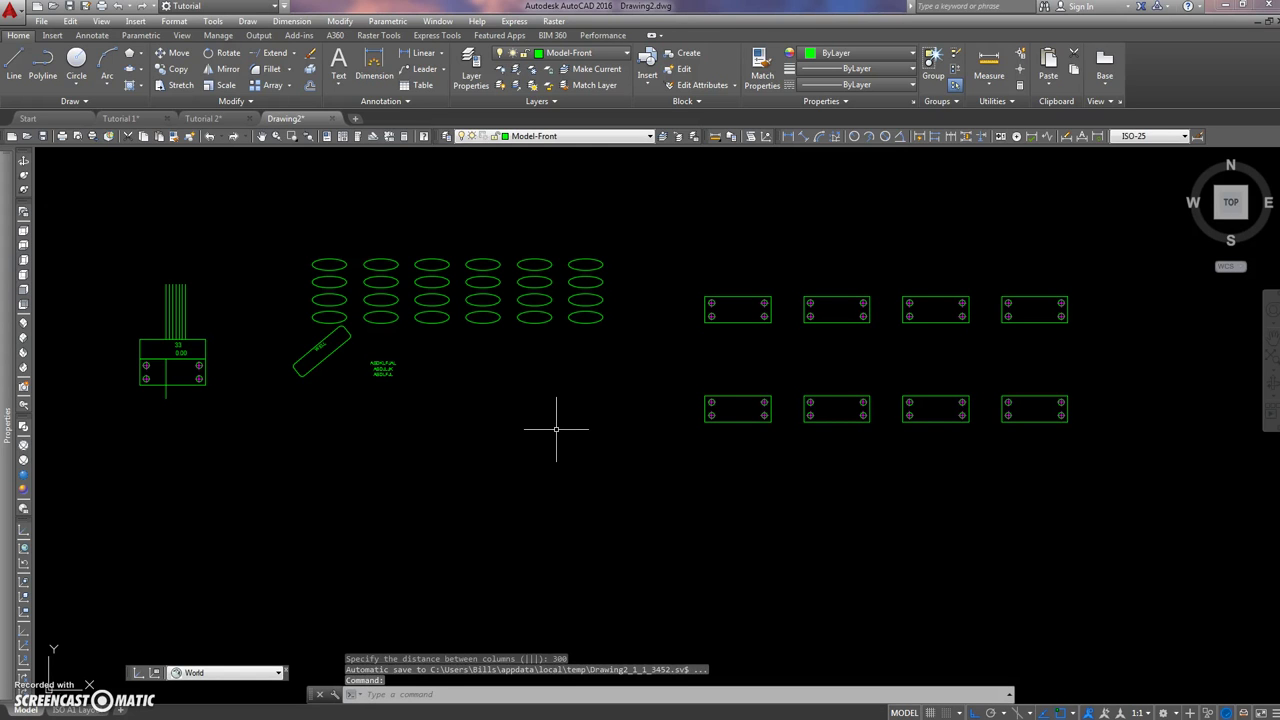
# Select the lower-right block copy to check whether it is a separate object, and clear the selection
pyautogui.click(1014, 441)
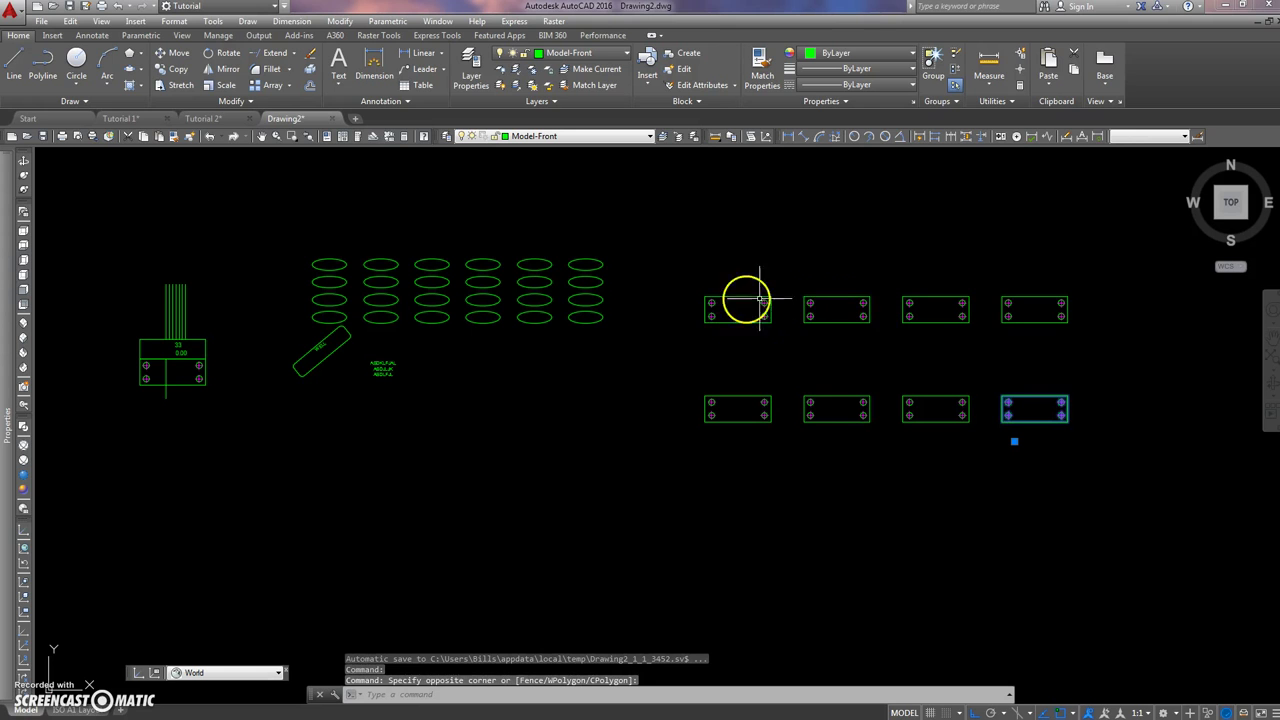
pyautogui.moveTo(595, 368); pyautogui.dragTo(575, 417, button='middle')
pyautogui.press('Escape')
pyautogui.press('Escape')
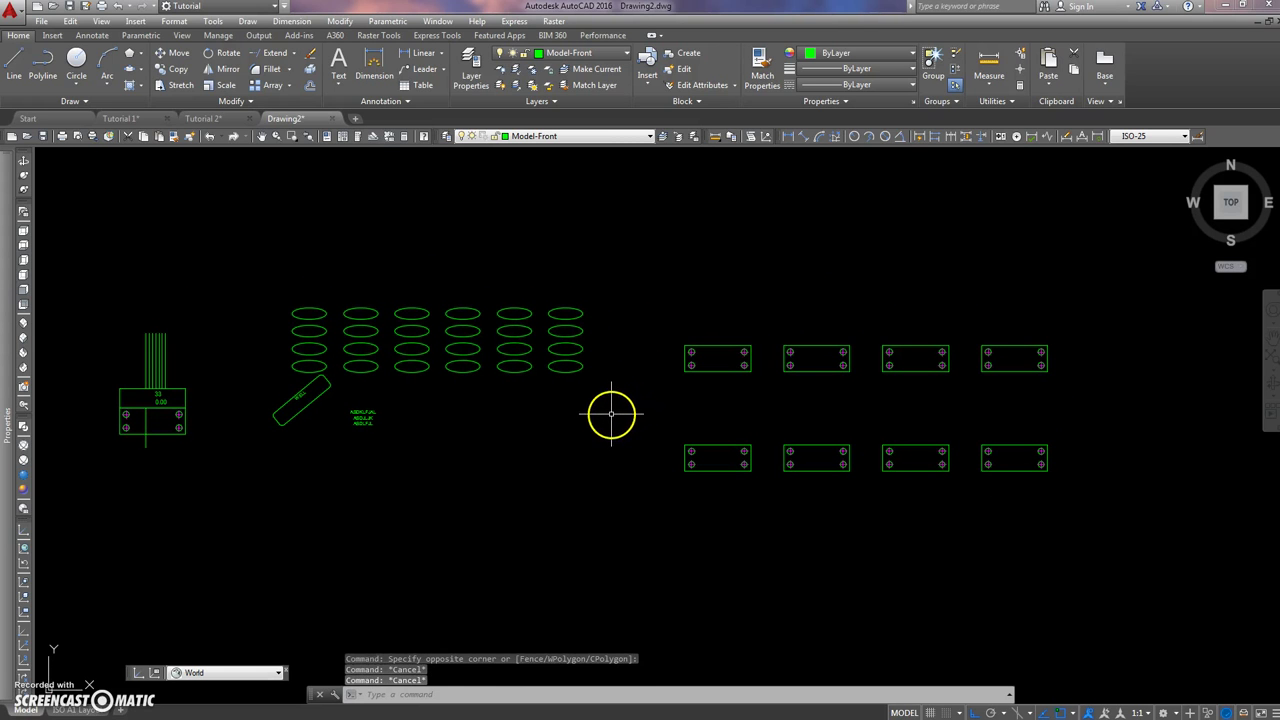
# Erase the upper-left block of the 2-by-4 block array
pyautogui.scroll(-4, 607, 391)
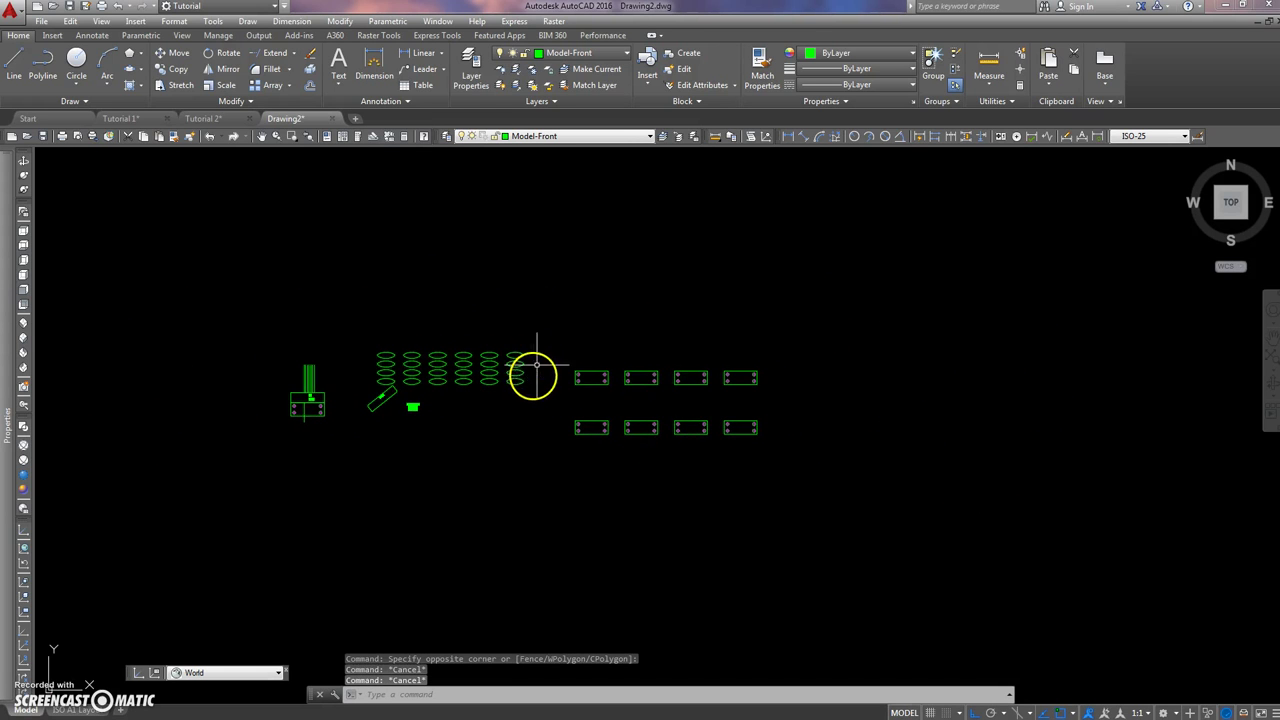
pyautogui.click(310, 54)
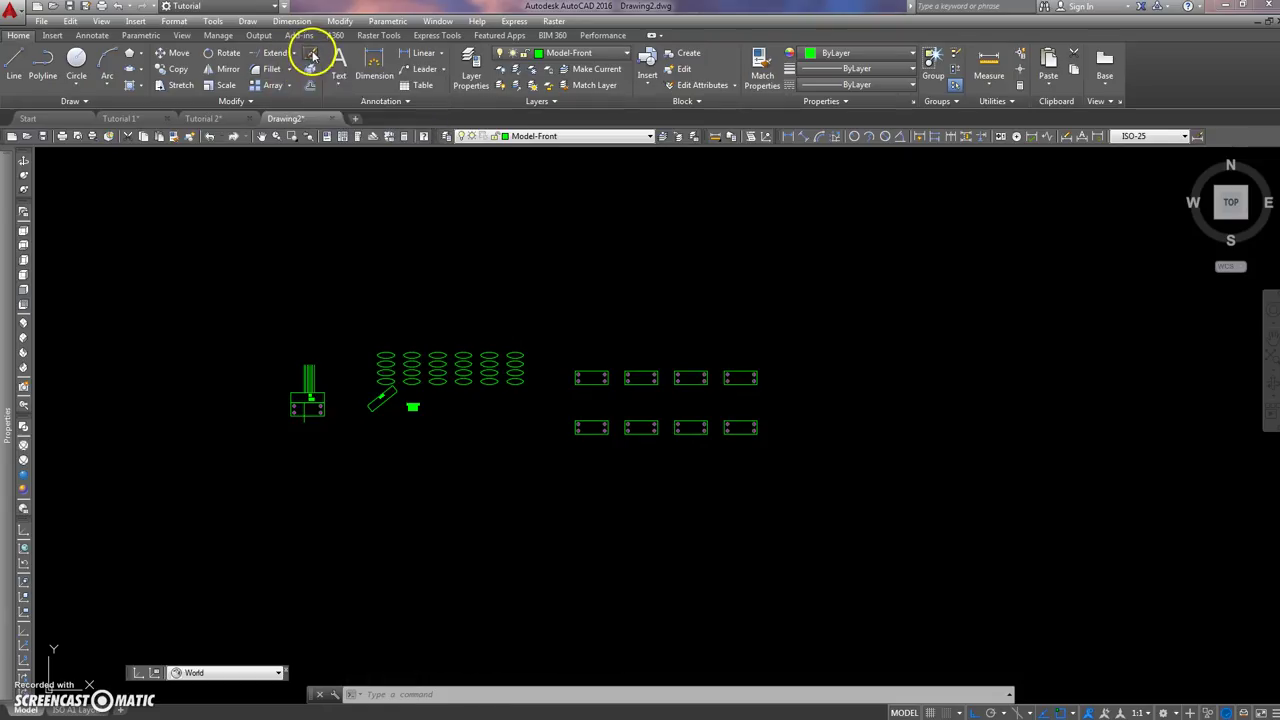
pyautogui.click(591, 372)
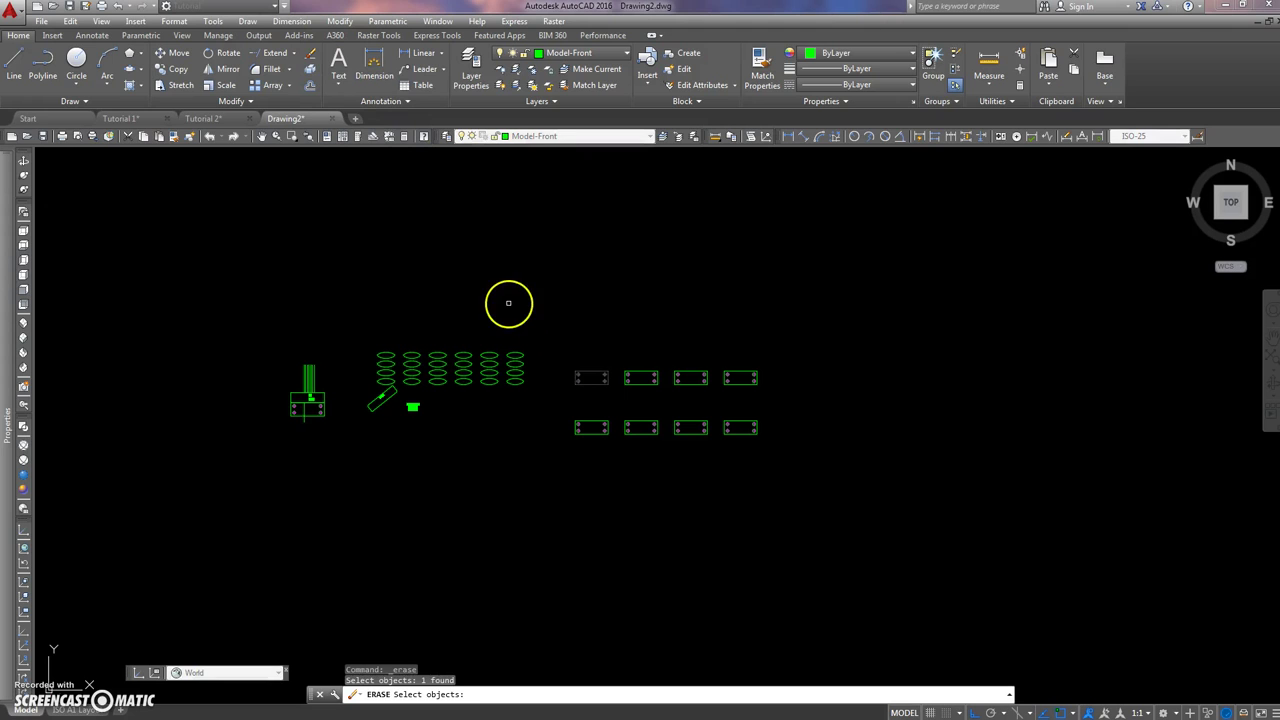
pyautogui.press('Return')
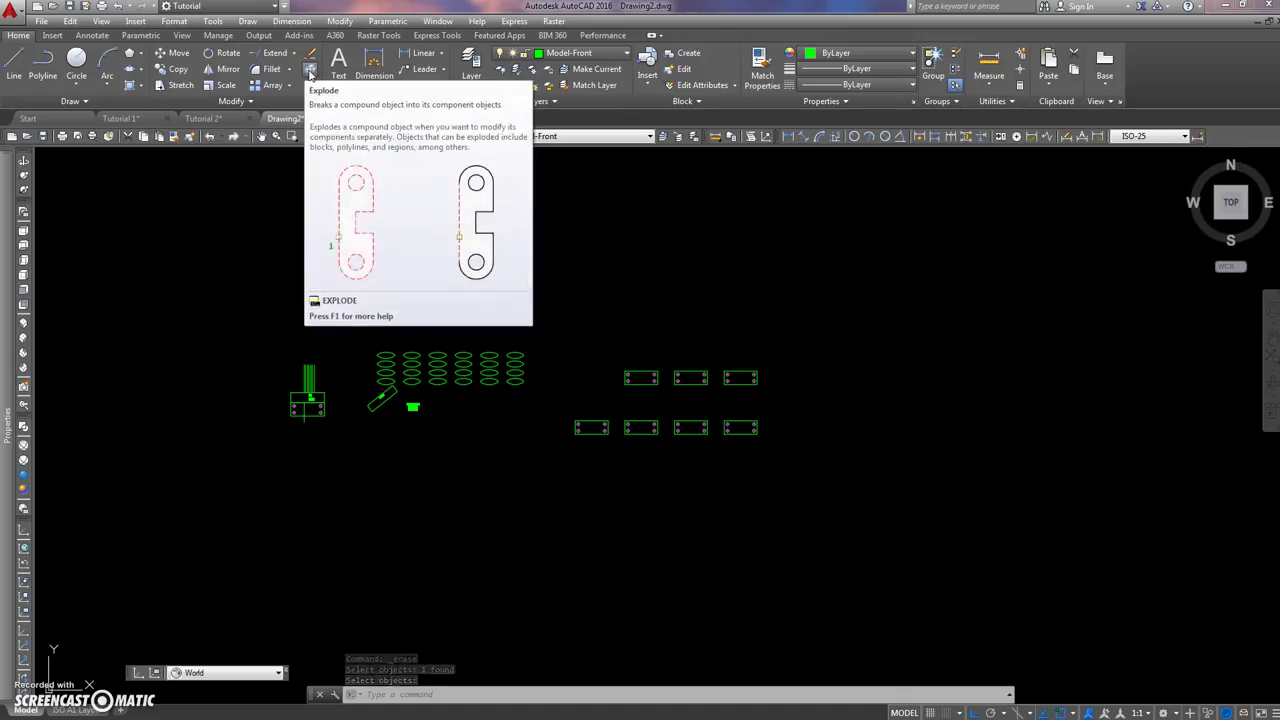
# Explode the leftmost remaining block in the upper row
pyautogui.click(308, 71)
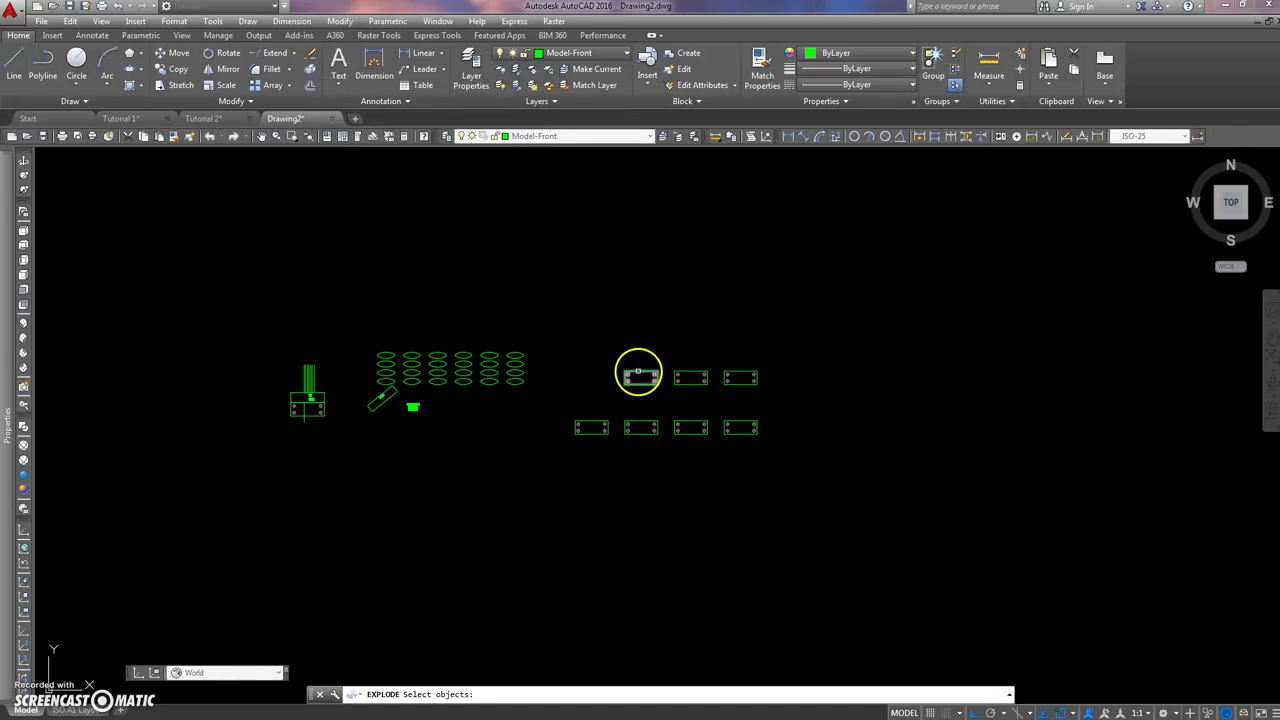
pyautogui.click(639, 372)
pyautogui.press('Return')
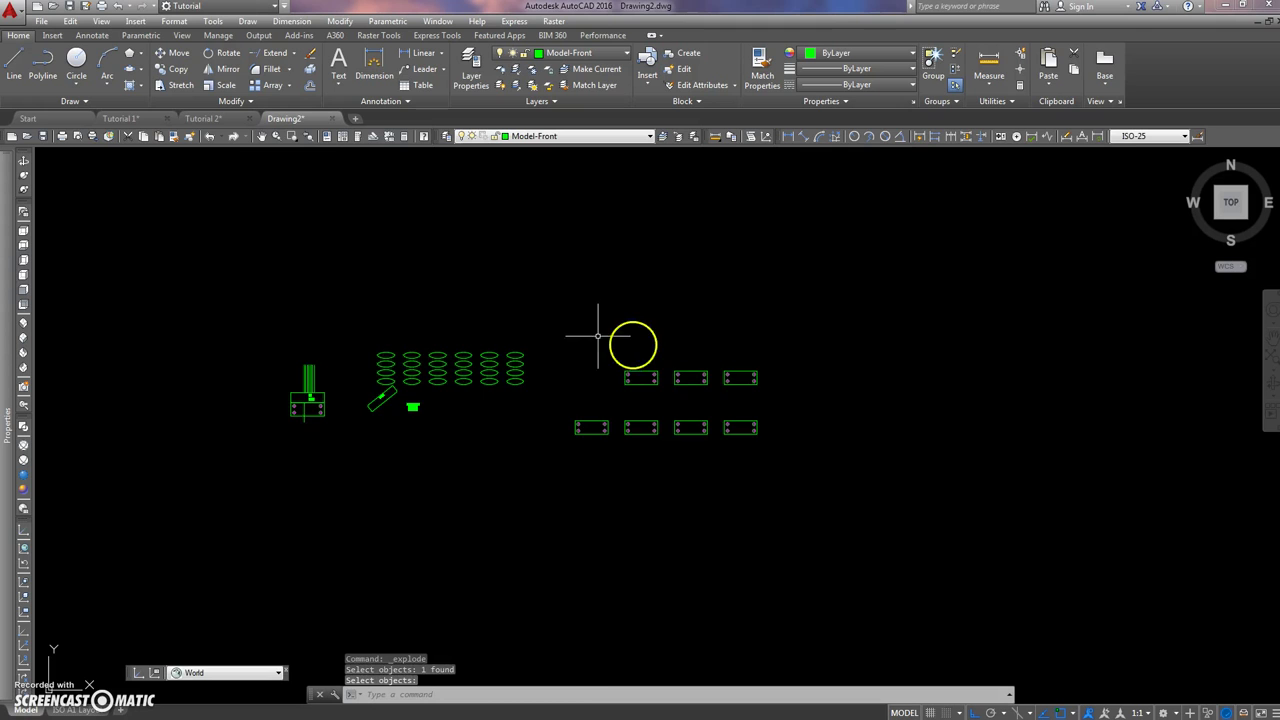
# Inspect the exploded block's outline and hole as separate selections and compare them with the unexploded neighbouring block
pyautogui.scroll(8, 590, 335)
pyautogui.moveTo(477, 284); pyautogui.dragTo(585, 460, button='middle')
pyautogui.click(402, 309)
pyautogui.click(350, 350)
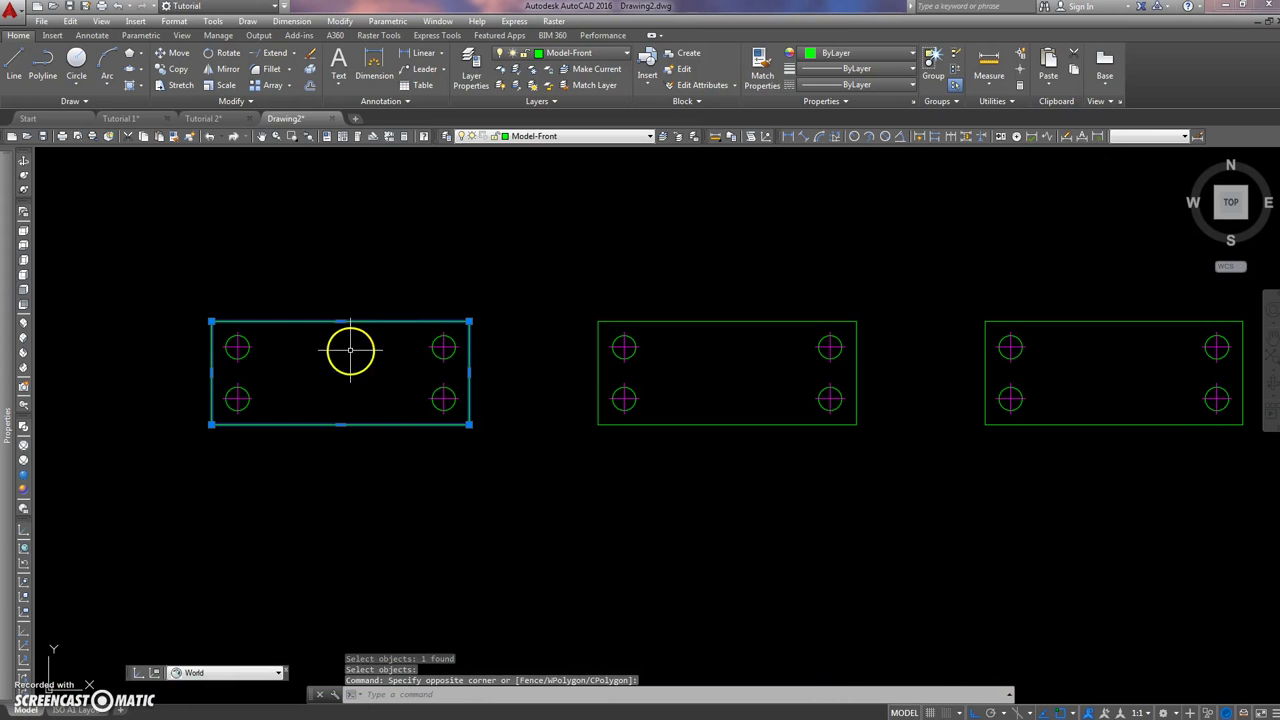
pyautogui.press('Escape')
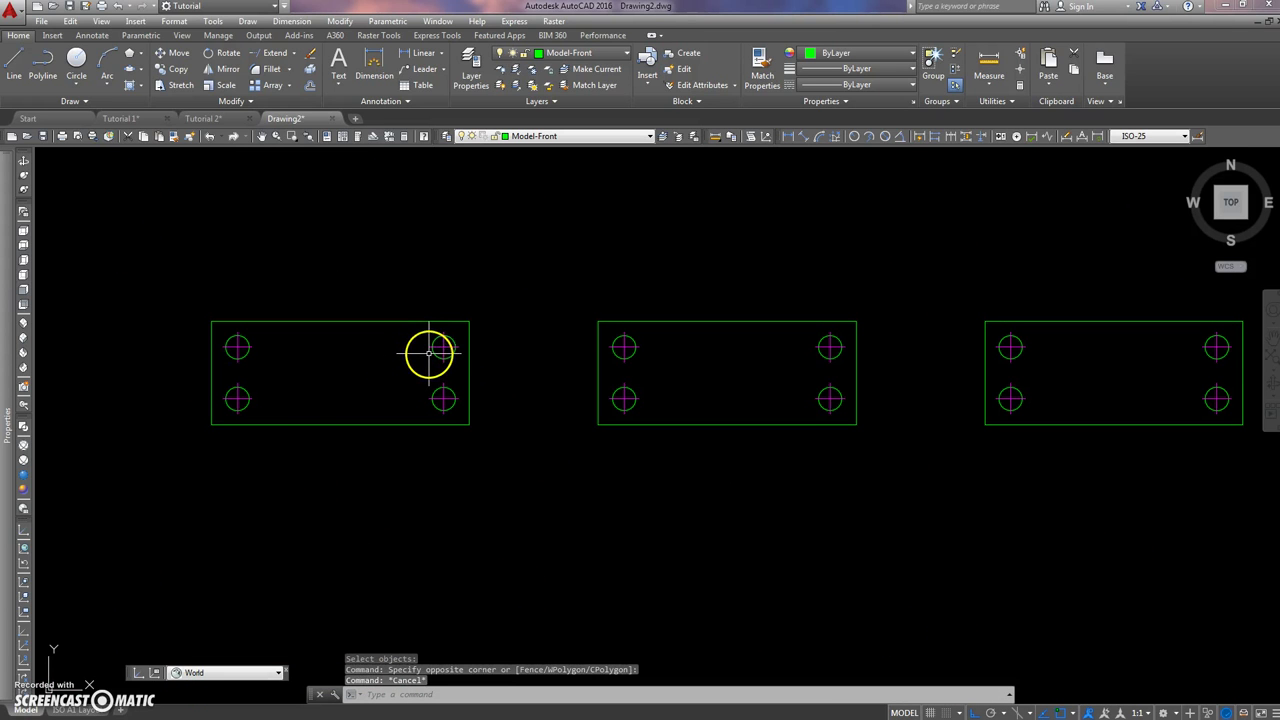
pyautogui.click(432, 351)
pyautogui.press('Escape')
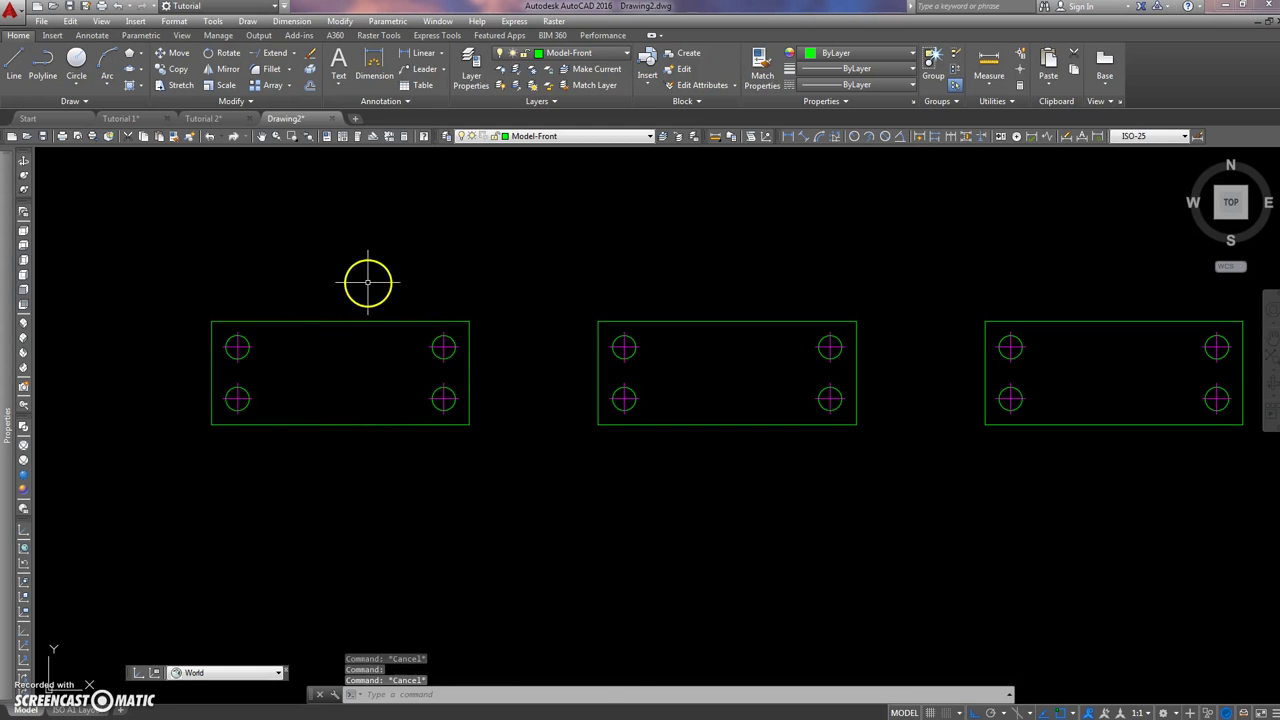
pyautogui.click(347, 300)
pyautogui.click(326, 331)
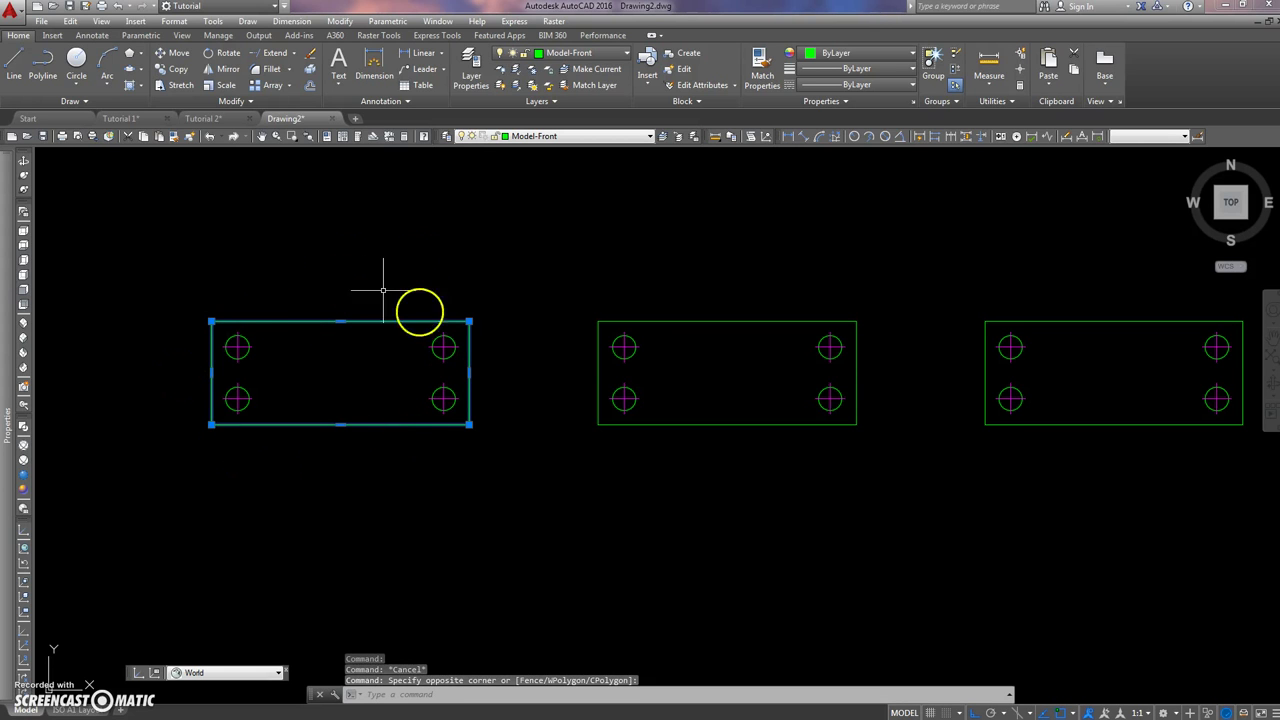
pyautogui.press('Escape')
pyautogui.click(624, 321)
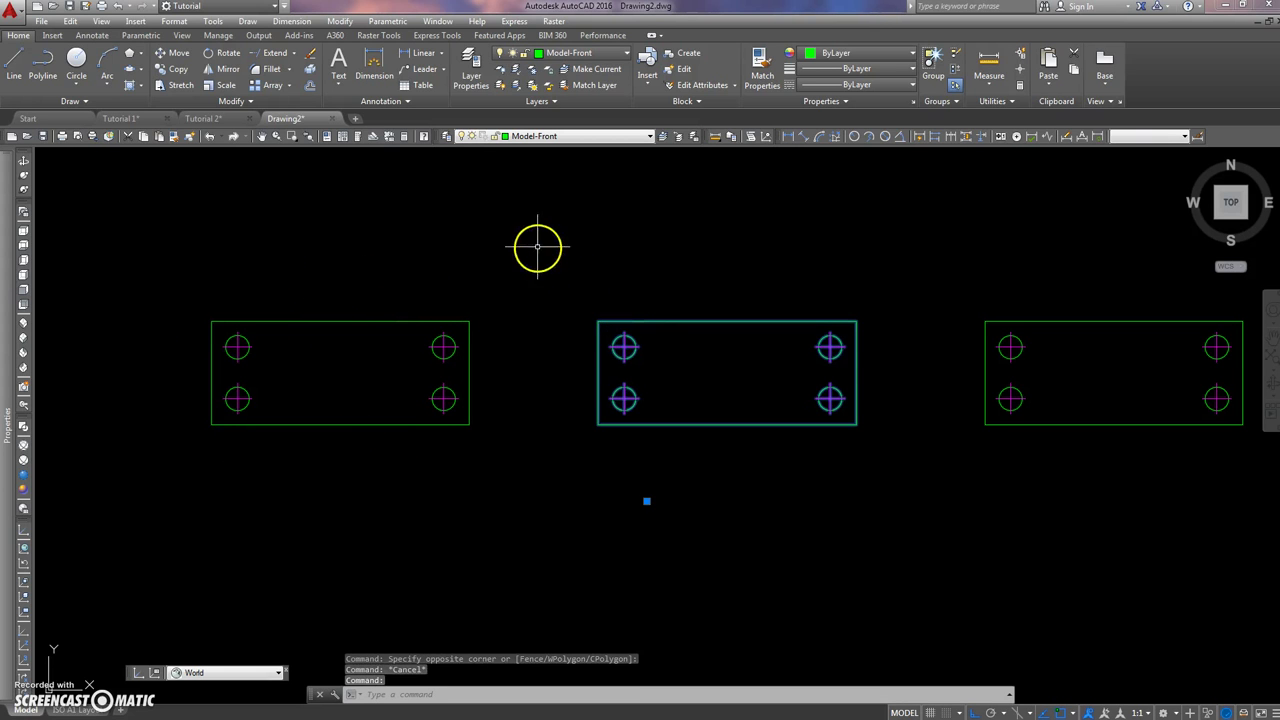
pyautogui.moveTo(501, 243); pyautogui.dragTo(539, 347, button='middle')
pyautogui.press('Escape')
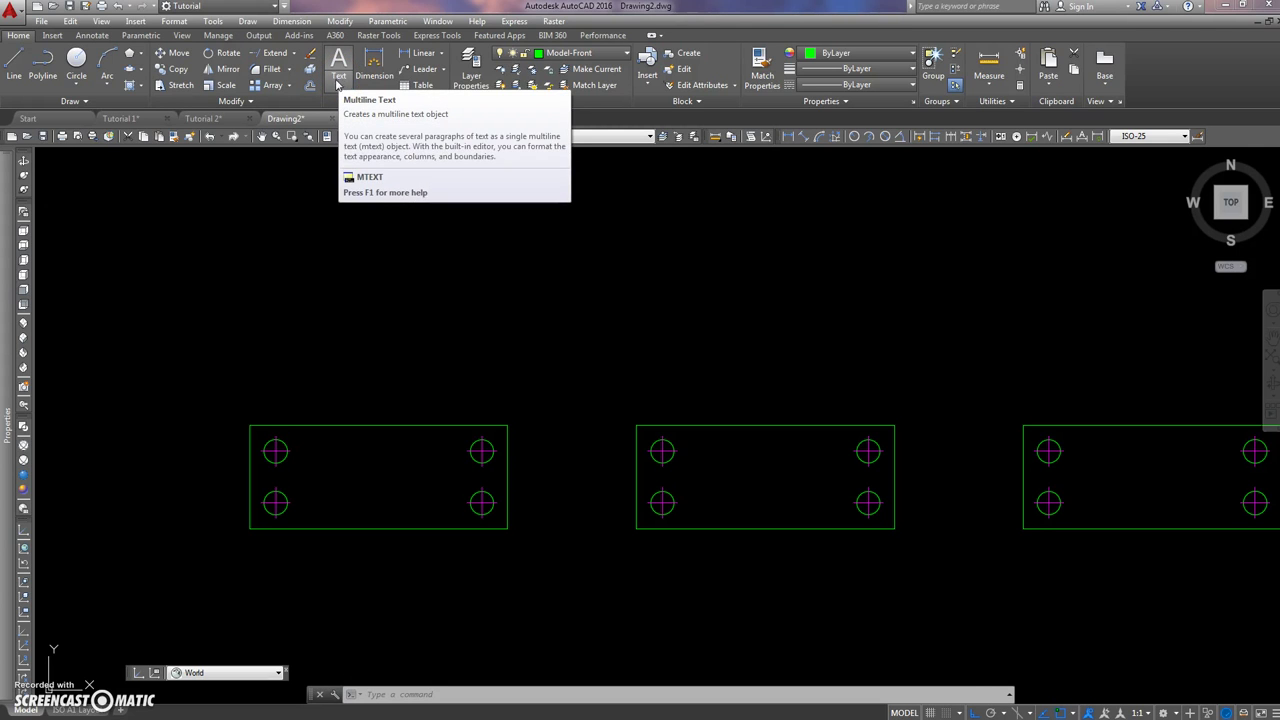
# Add a multileader reading HELLO, with its arrowhead on the upper edge of the leftmost plate and its landing straight above
pyautogui.click(370, 70)
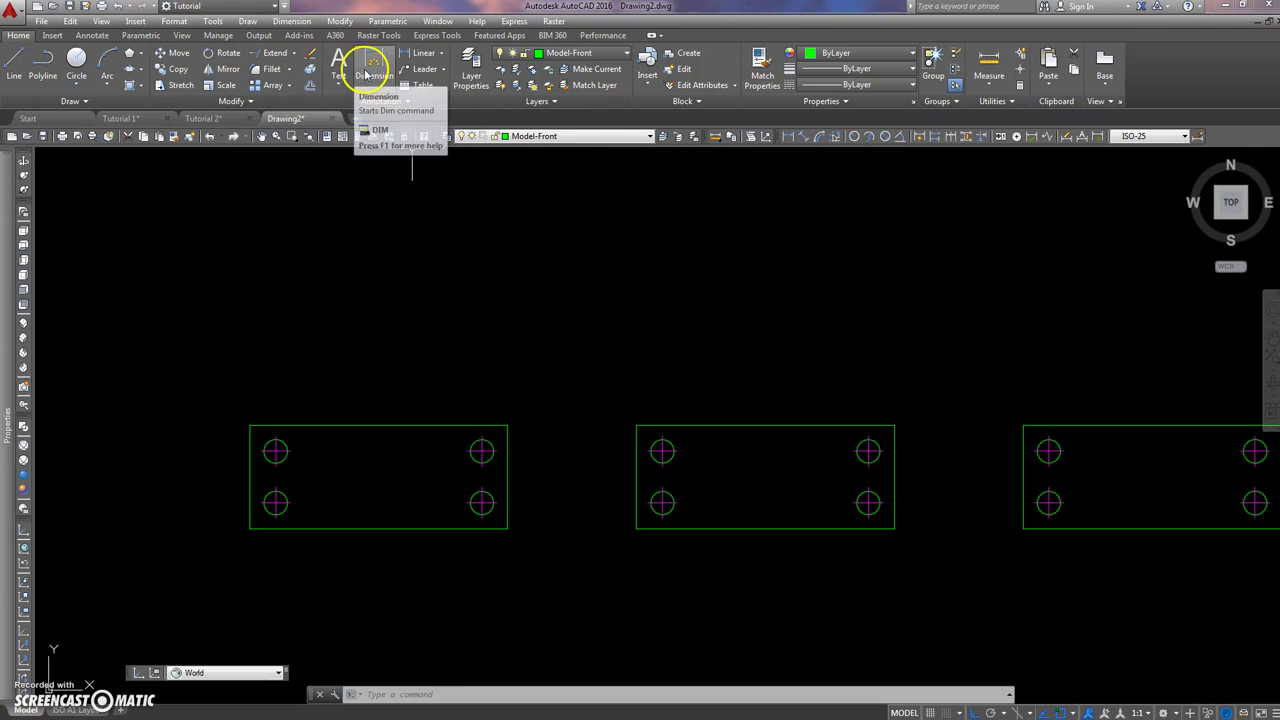
pyautogui.click(425, 69)
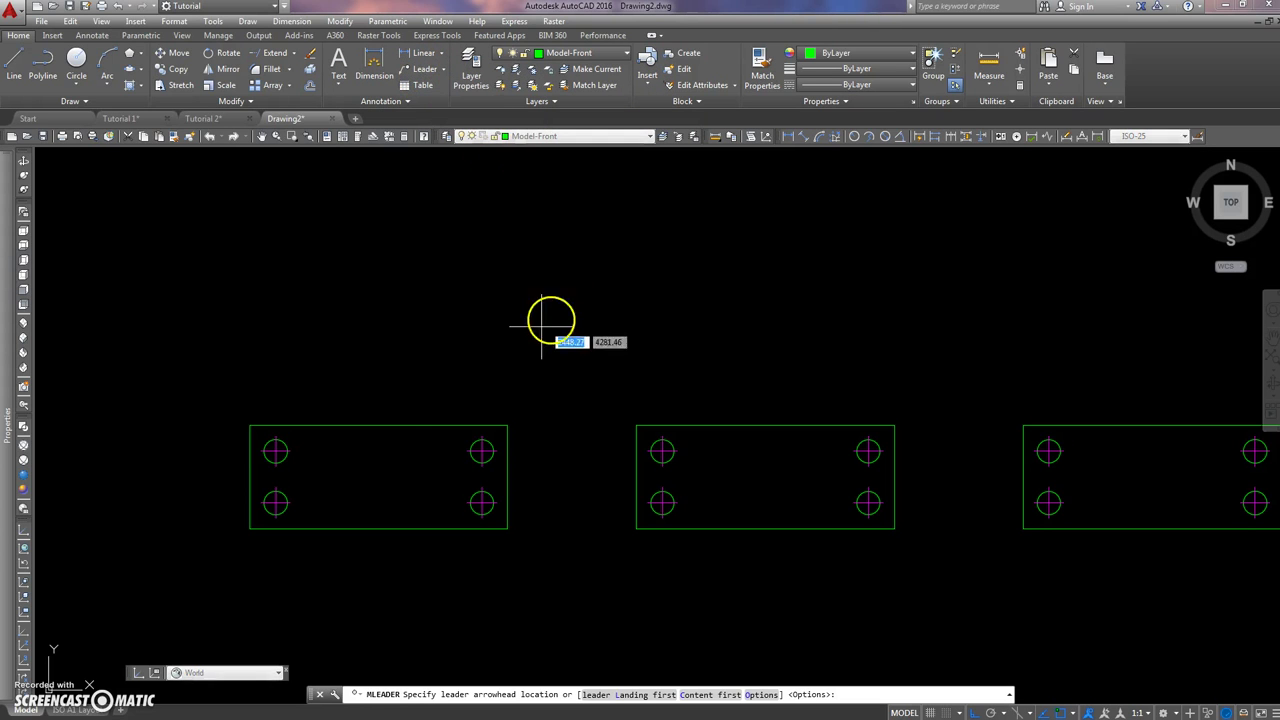
pyautogui.click(380, 425)
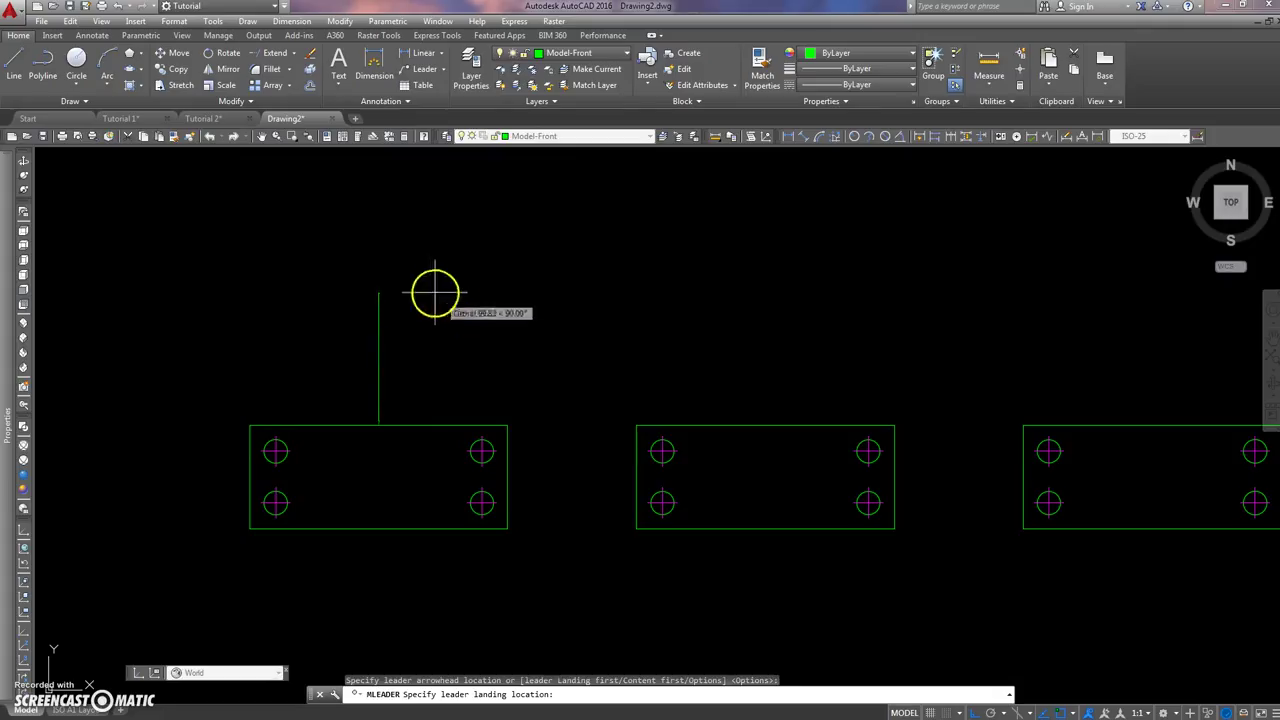
pyautogui.click(418, 302)
pyautogui.write('HELLOW')
pyautogui.press('BackSpace')
pyautogui.press('Return')
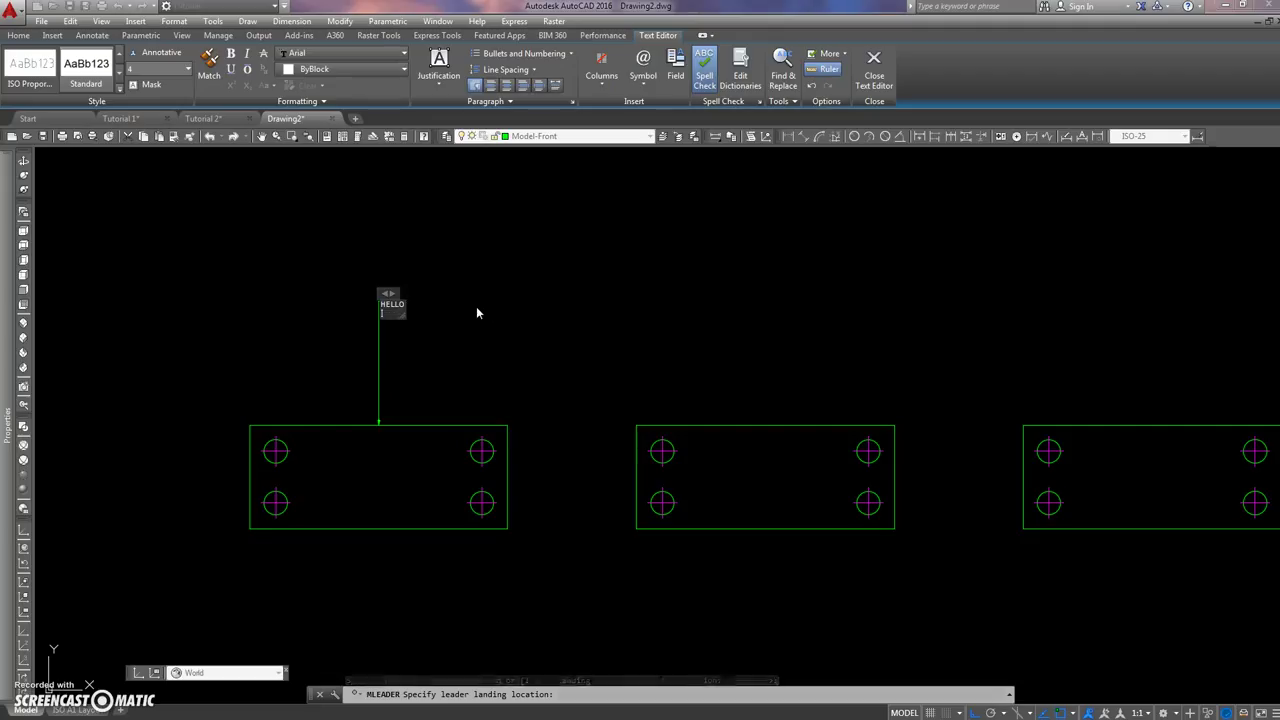
pyautogui.press('Return')
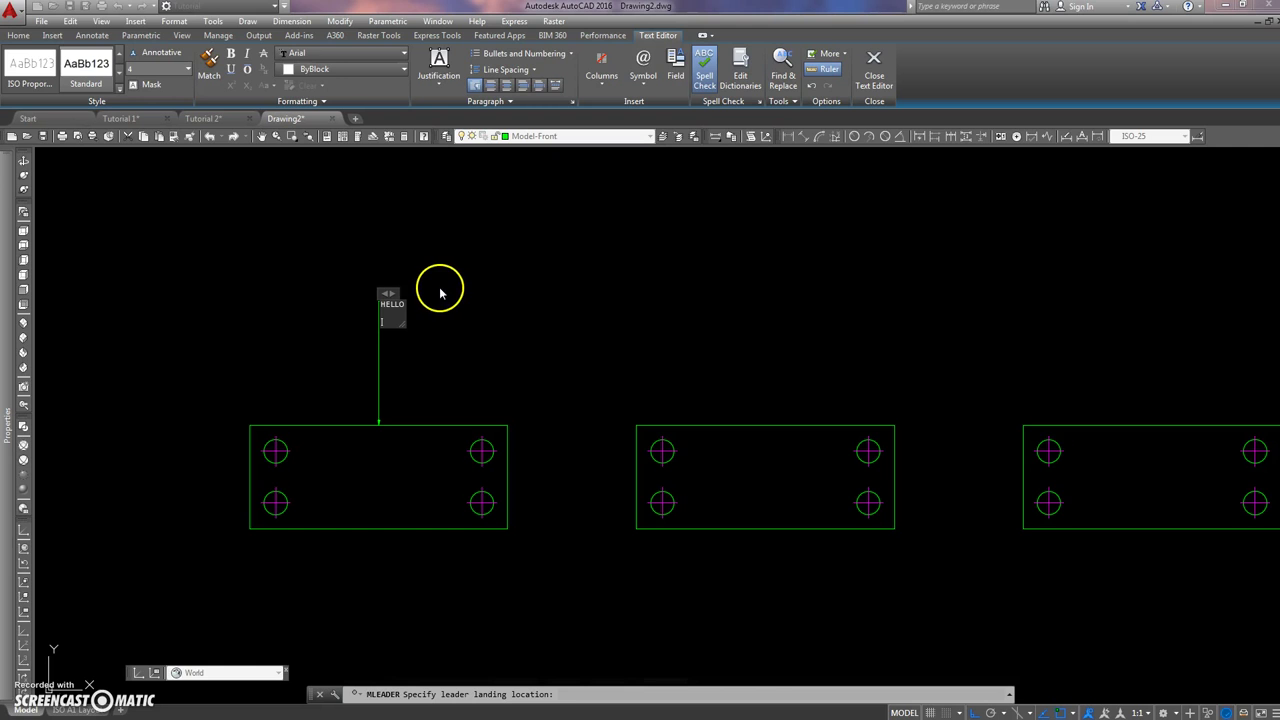
pyautogui.press('Escape')
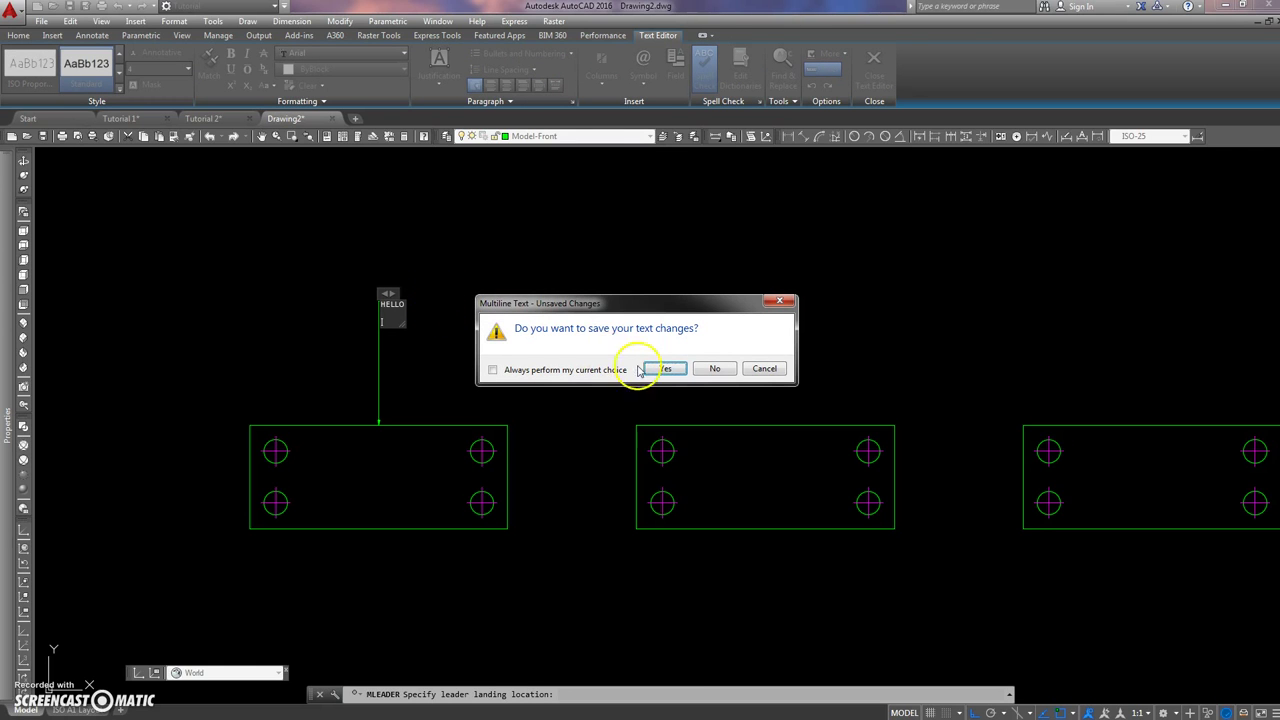
pyautogui.click(661, 371)
# Lengthen the HELLO multileader's horizontal landing by stretching its text farther from the elbow
pyautogui.scroll(3, 380, 312)
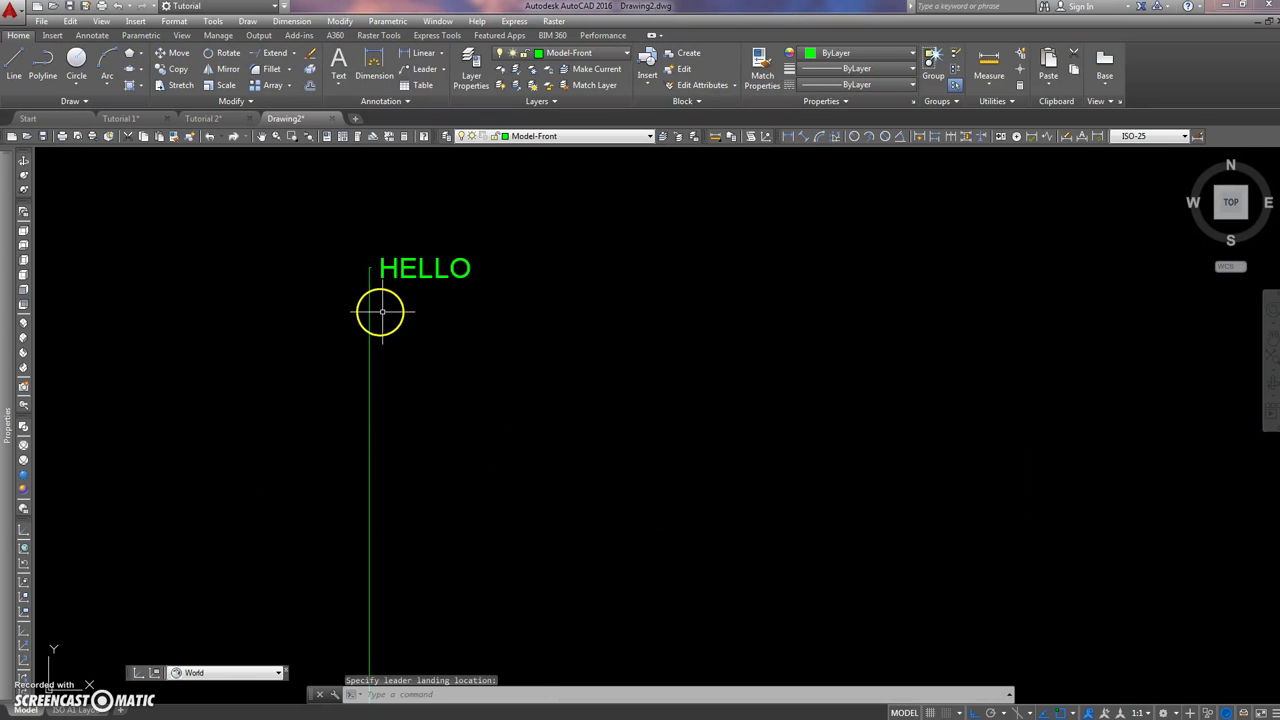
pyautogui.scroll(5, 450, 250)
pyautogui.moveTo(263, 407); pyautogui.dragTo(200, 330)
pyautogui.click(192, 330)
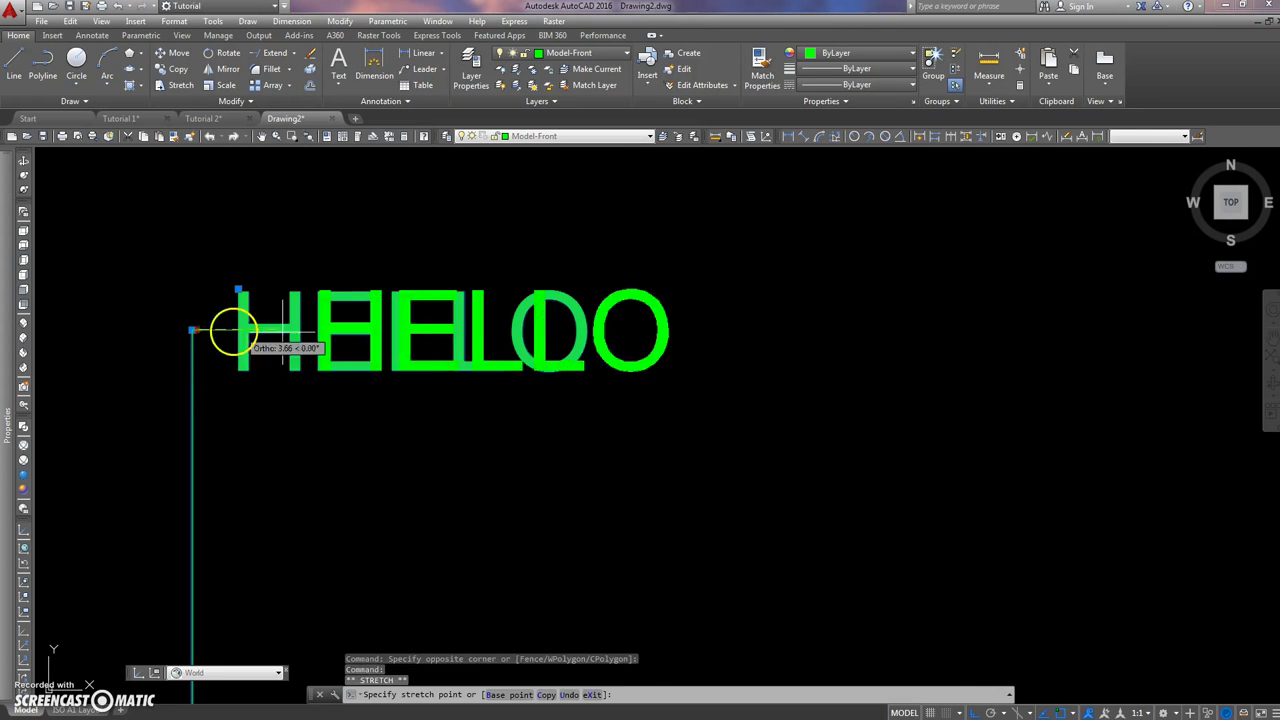
pyautogui.scroll(-10, 642, 340)
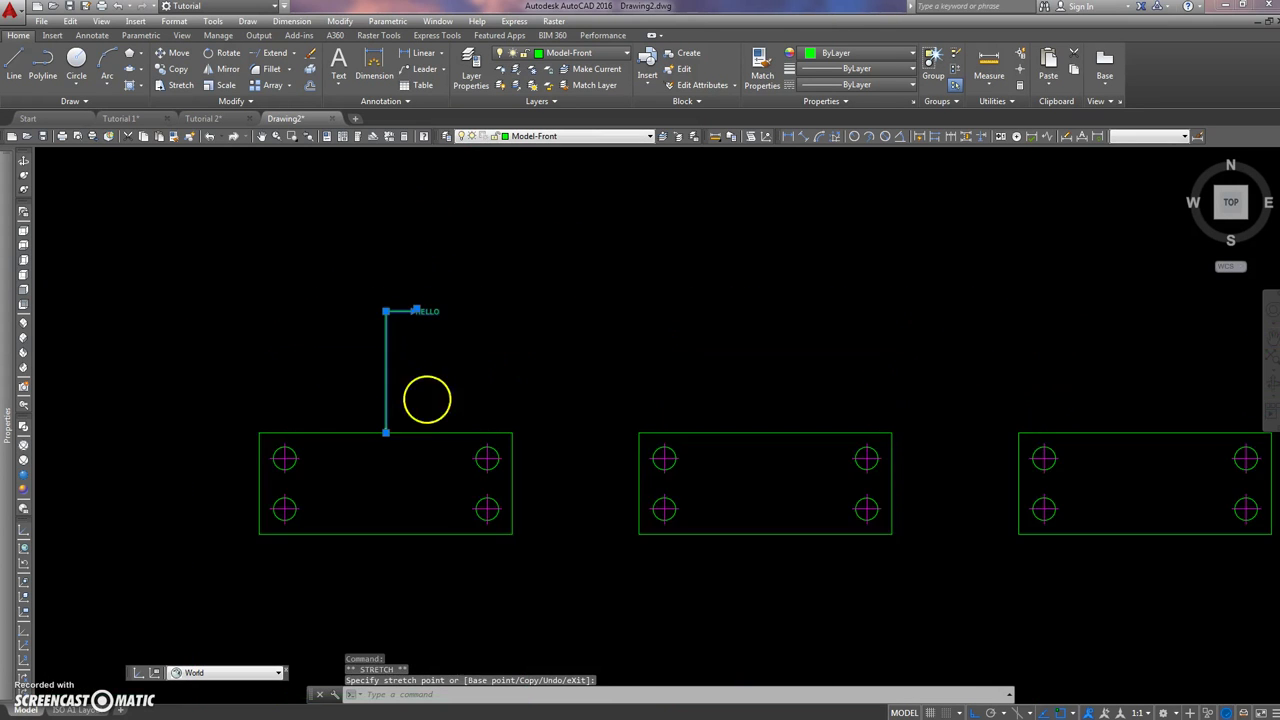
pyautogui.moveTo(440, 341); pyautogui.dragTo(437, 384, button='middle')
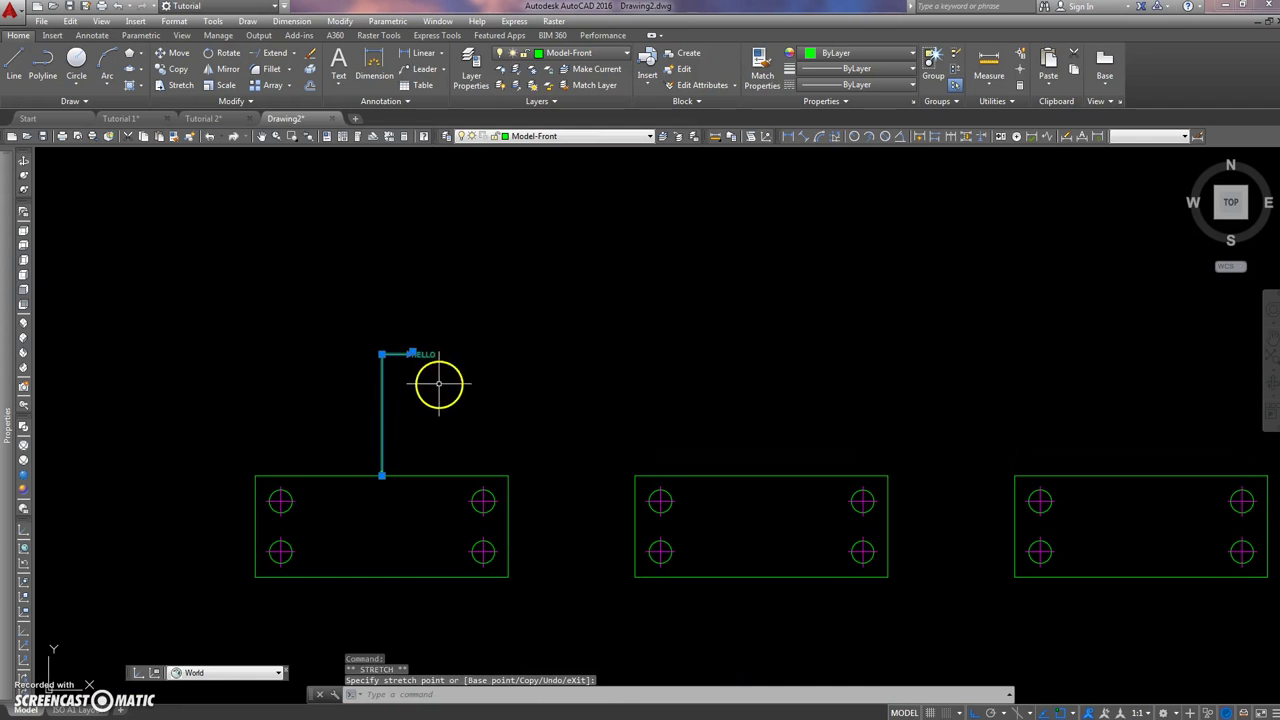
# Try several positions for the multileader's elbow, leaving it above and to the right of the arrowhead
pyautogui.click(382, 354)
pyautogui.click(514, 400)
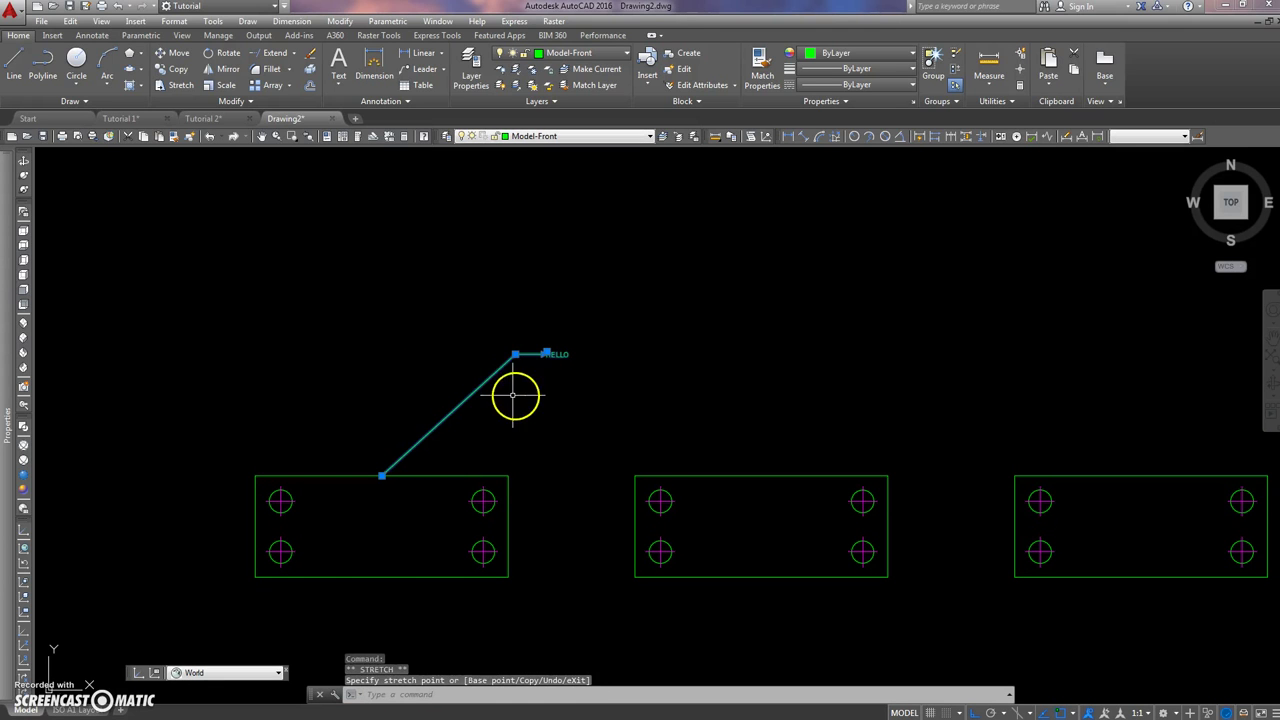
pyautogui.click(515, 355)
pyautogui.click(517, 427)
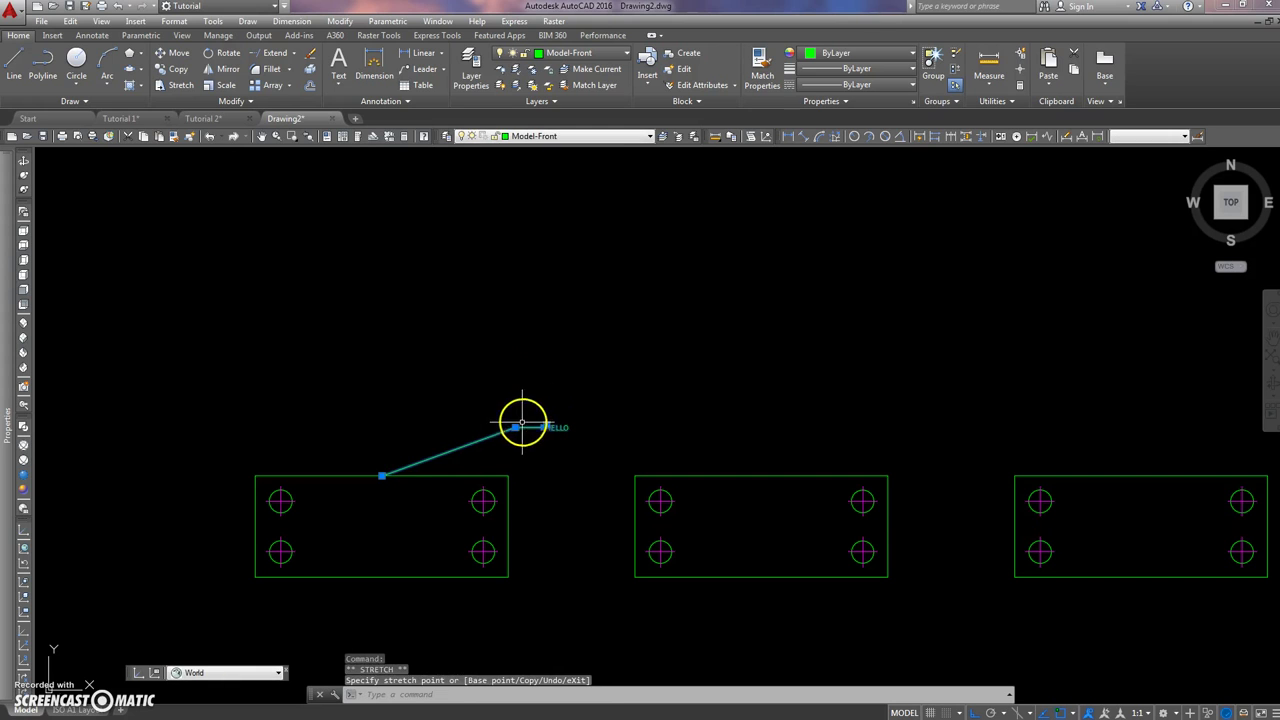
pyautogui.click(515, 427)
pyautogui.click(423, 428)
# Shorten the multileader's landing so the HELLO text sits closer to the elbow, and clear the selection
pyautogui.scroll(5, 458, 433)
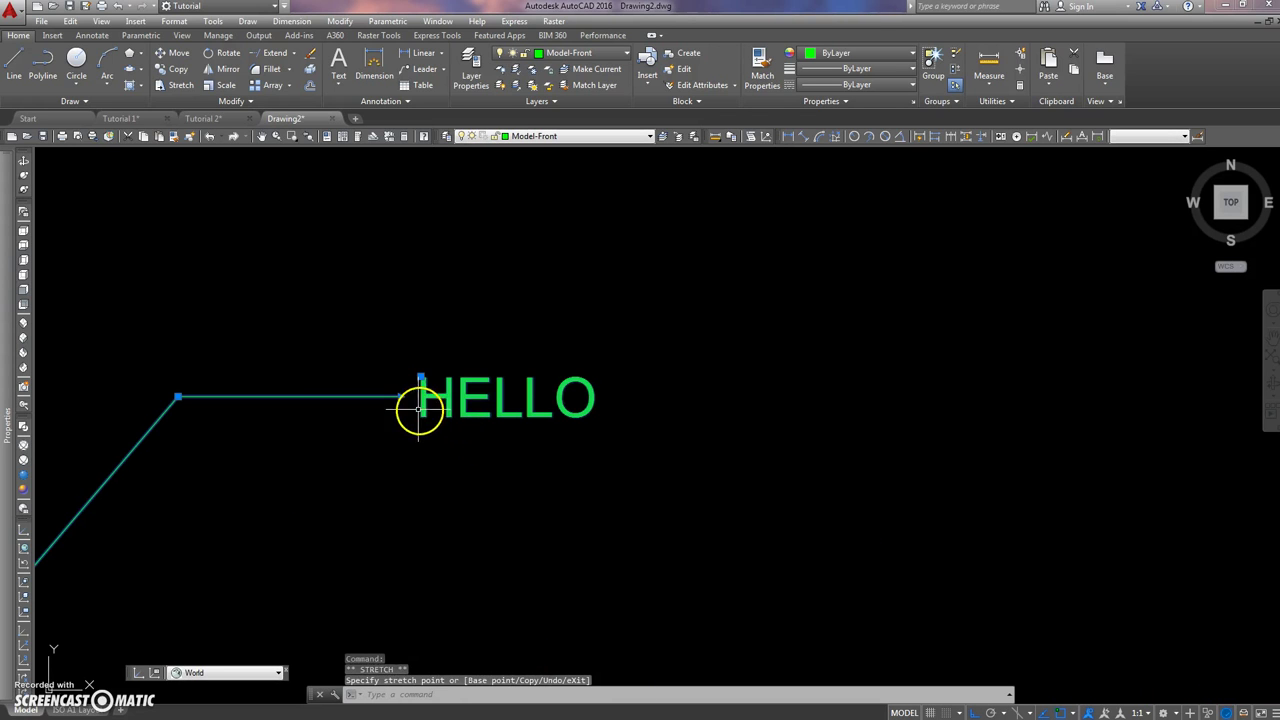
pyautogui.scroll(-5, 306, 366)
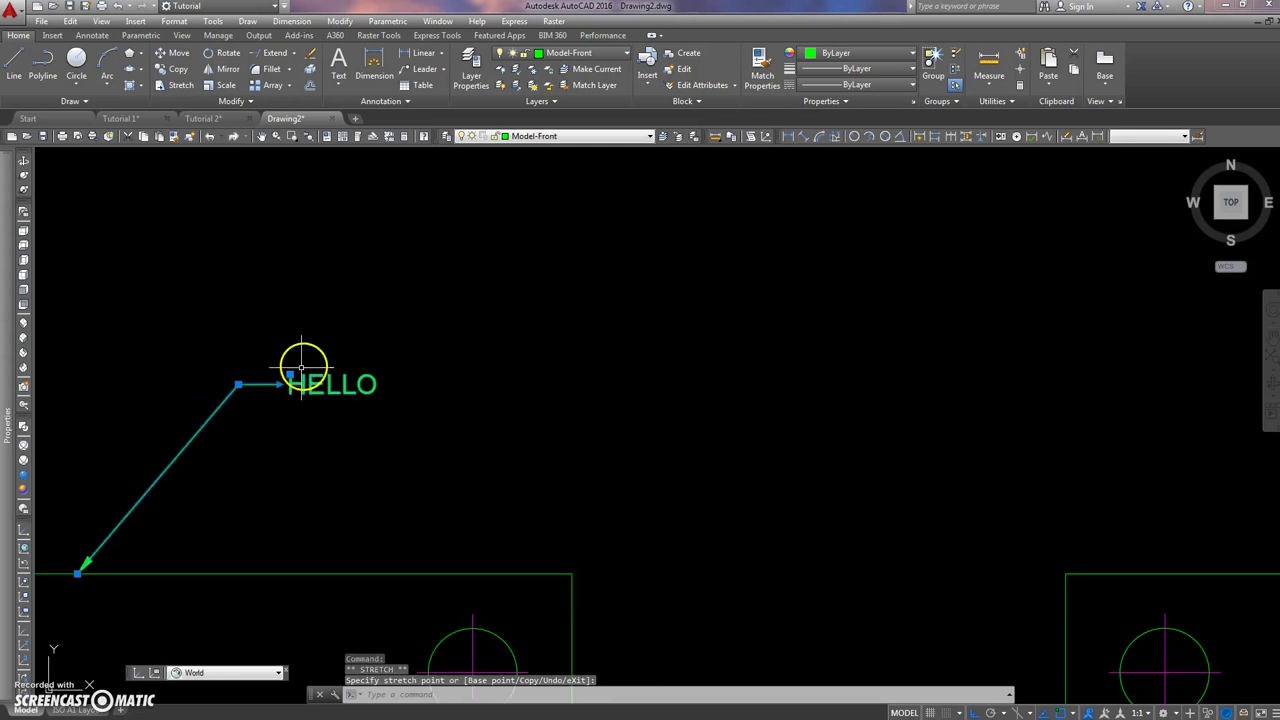
pyautogui.press('Escape')
pyautogui.press('Escape')
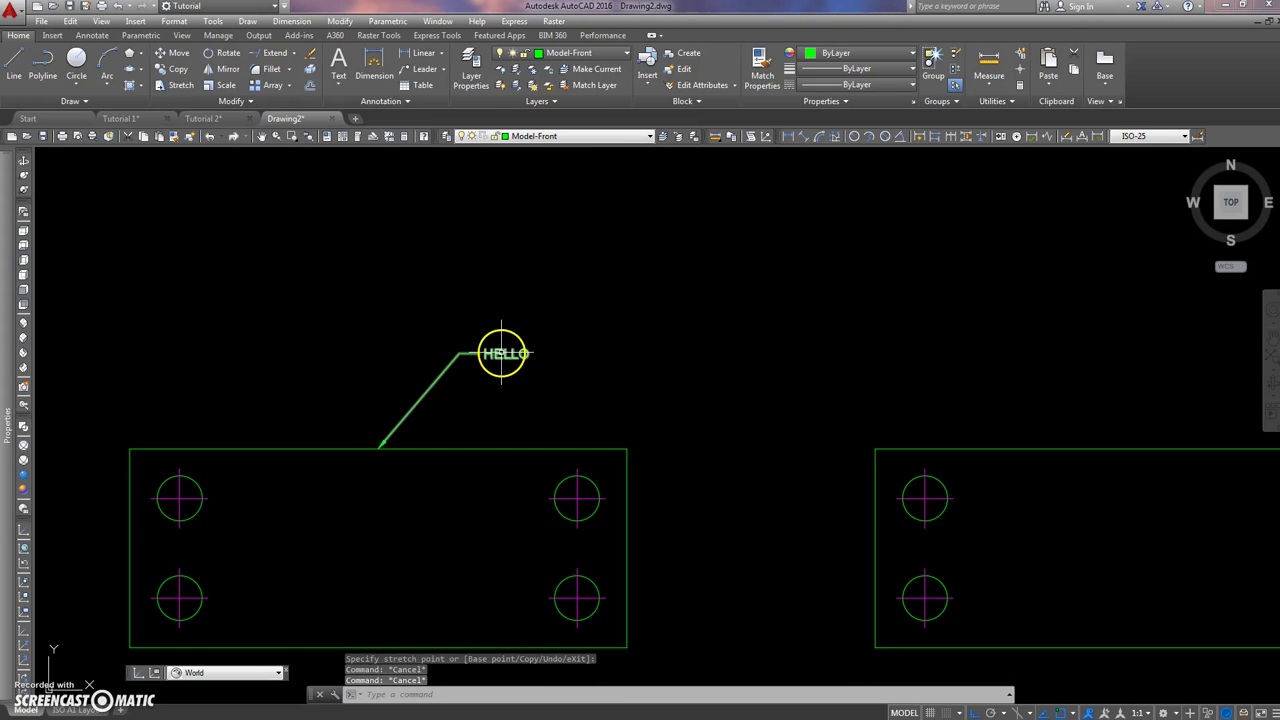
# Edit the multileader text to add THERE on a second line below HELLO
pyautogui.doubleClick(501, 355)
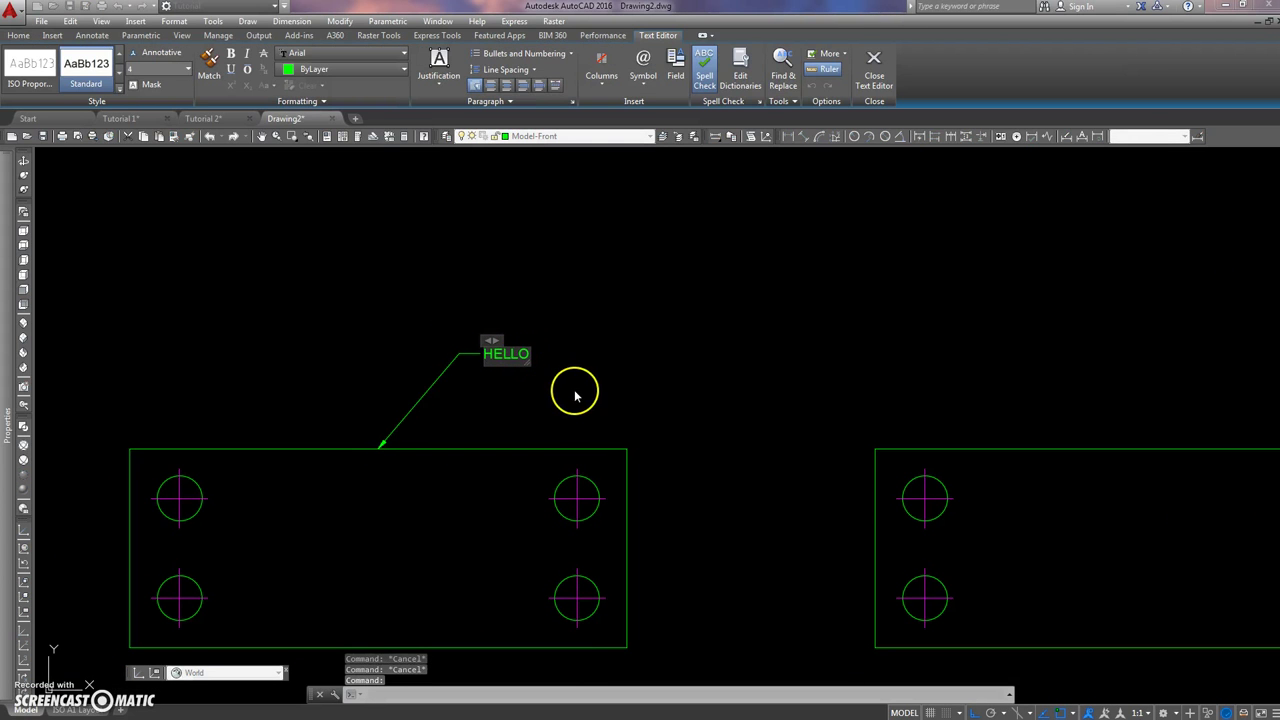
pyautogui.write('THERE')
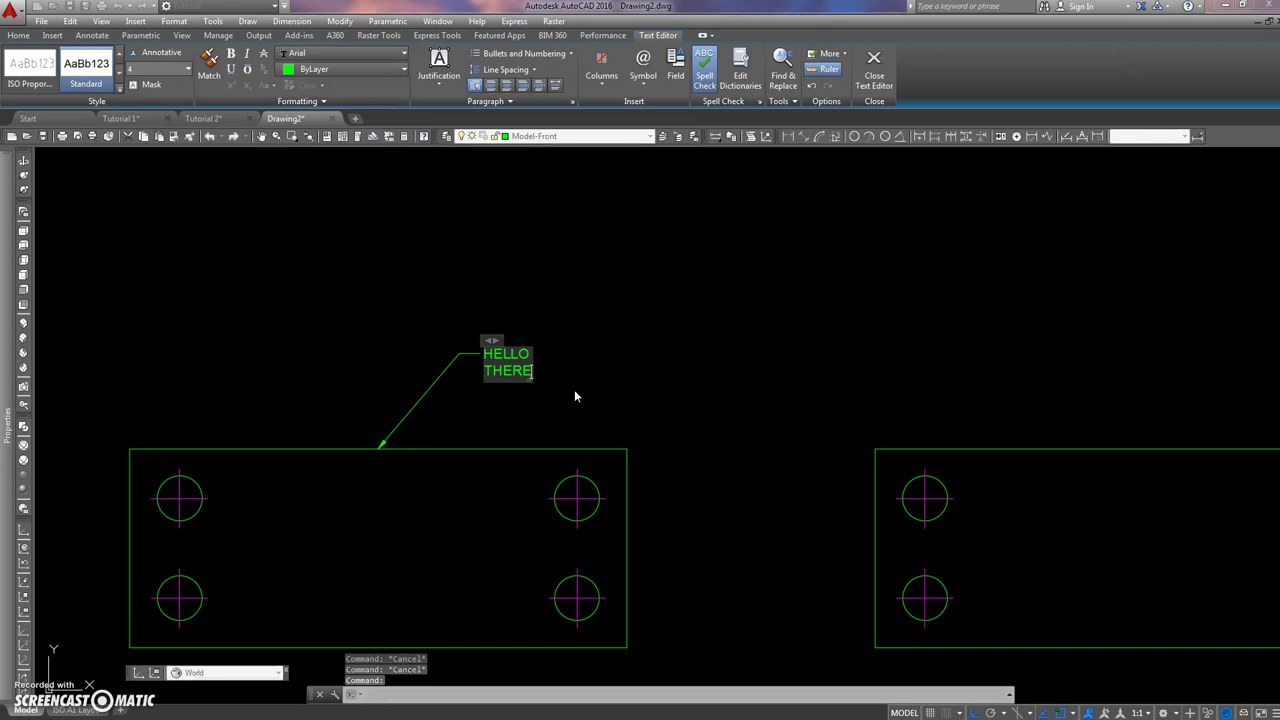
pyautogui.click(551, 327)
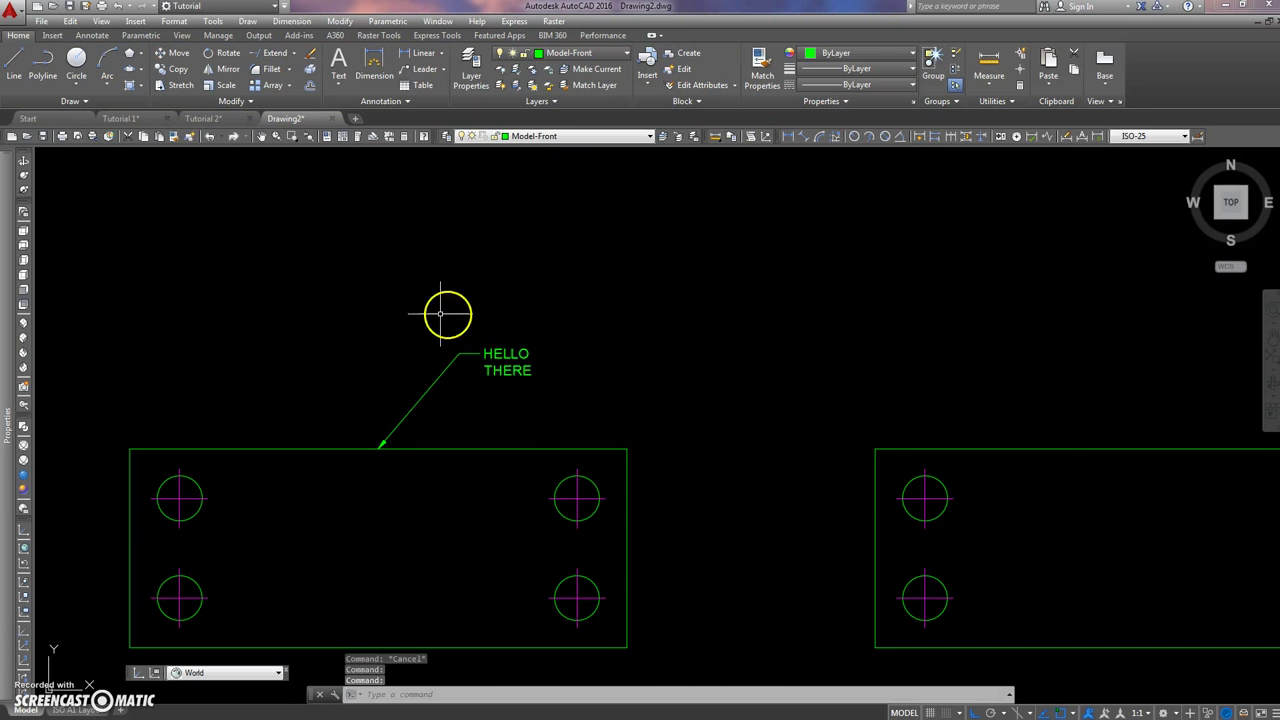
# Insert an empty Standard-style table with 3 columns and 8 data rows above the gap between the left and middle plates
pyautogui.scroll(-2, 441, 296)
pyautogui.moveTo(441, 296)
pyautogui.mouseDown(button='middle')
pyautogui.moveTo(451, 324)
pyautogui.moveTo(391, 363)
pyautogui.mouseUp(button='middle')
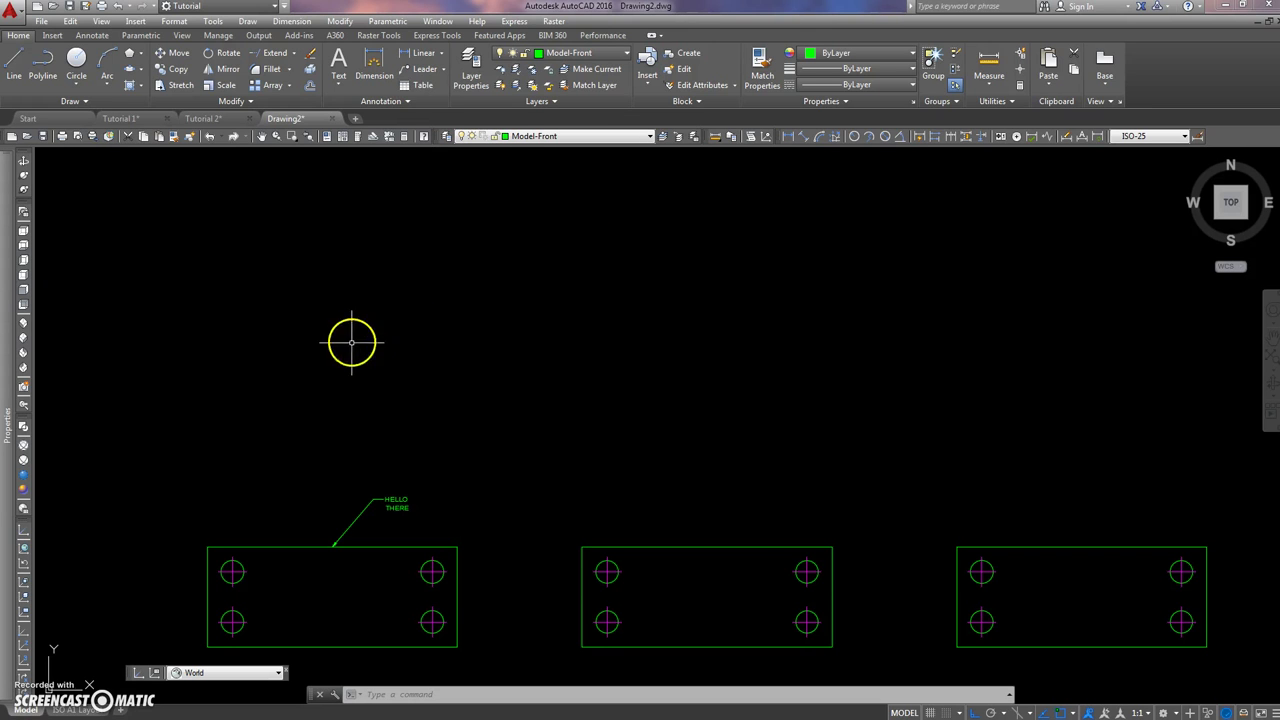
pyautogui.click(418, 83)
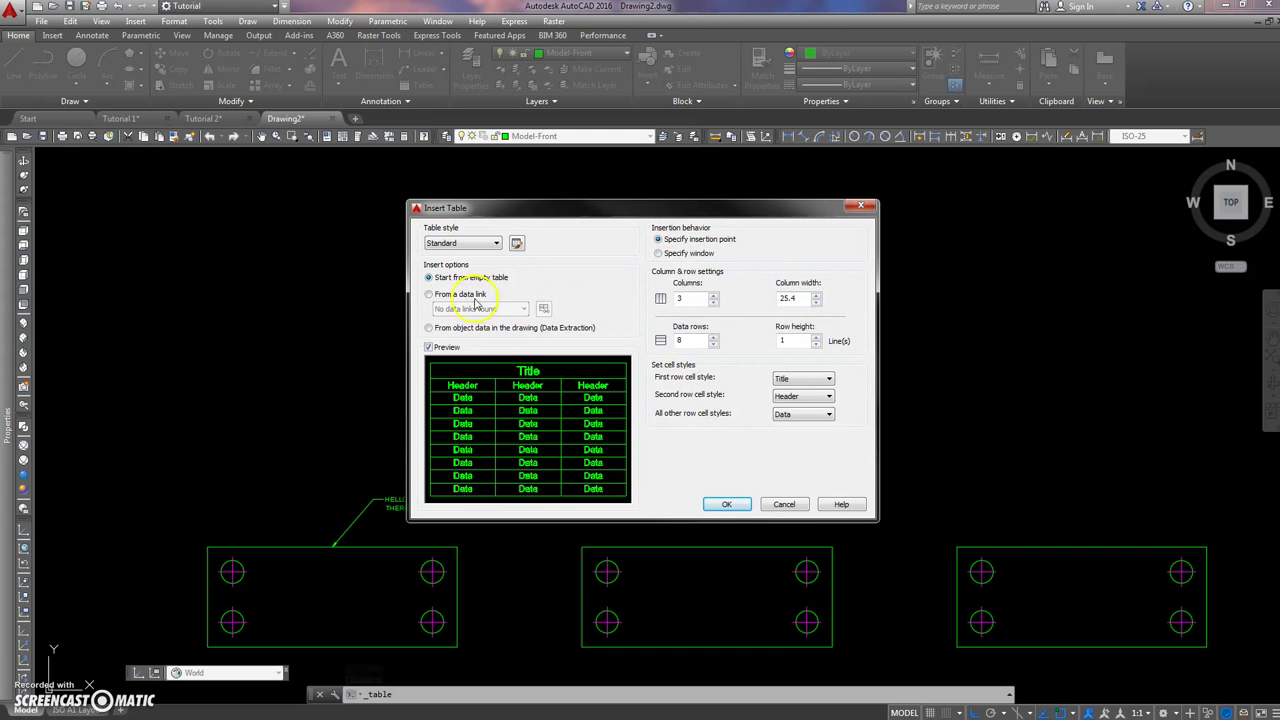
pyautogui.click(731, 504)
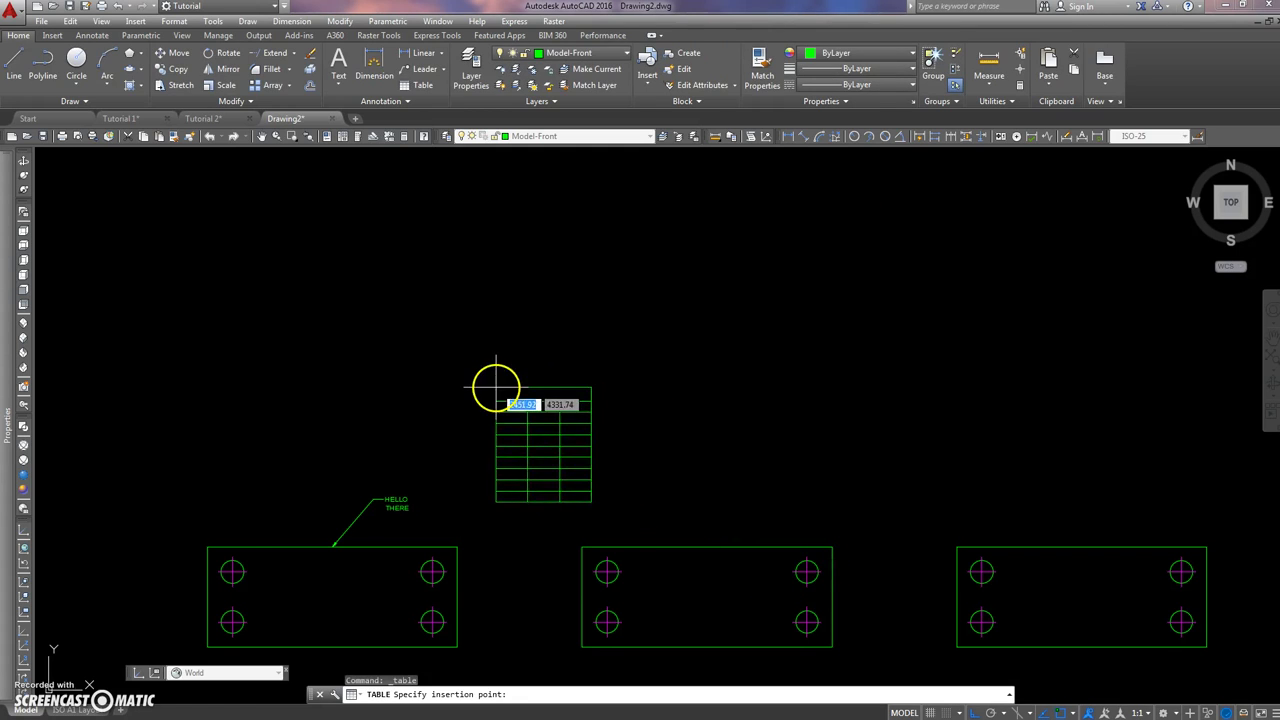
pyautogui.click(481, 382)
pyautogui.press('Escape')
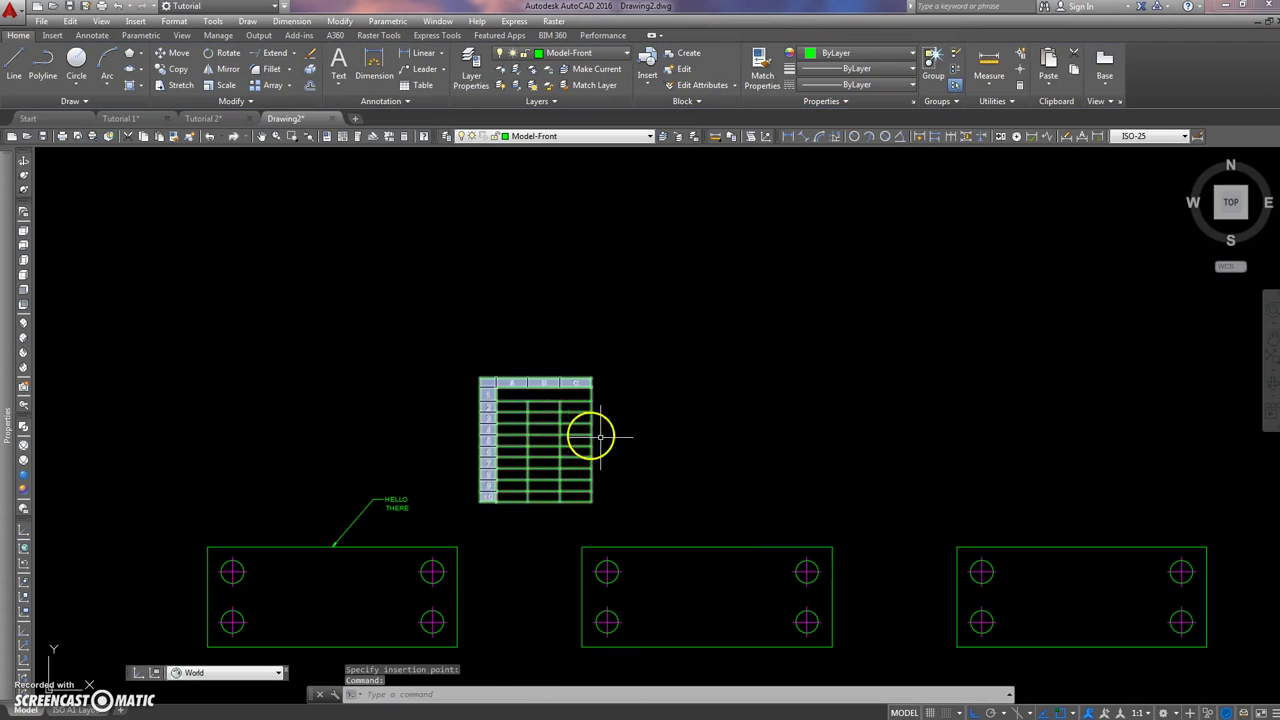
# Enter 2, 4 and 6 in table cells B3 to B5 and the formula =SUM(B3:B5) in B6
pyautogui.doubleClick(545, 417)
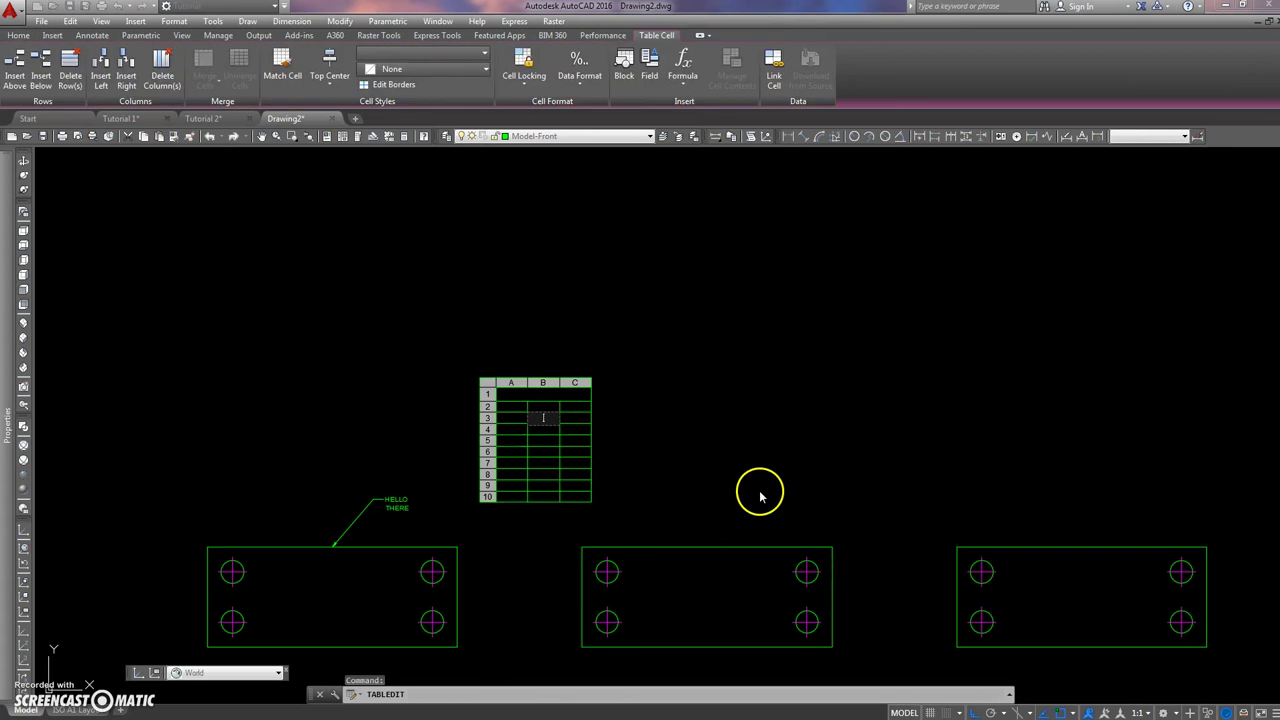
pyautogui.write('2')
pyautogui.press('Return')
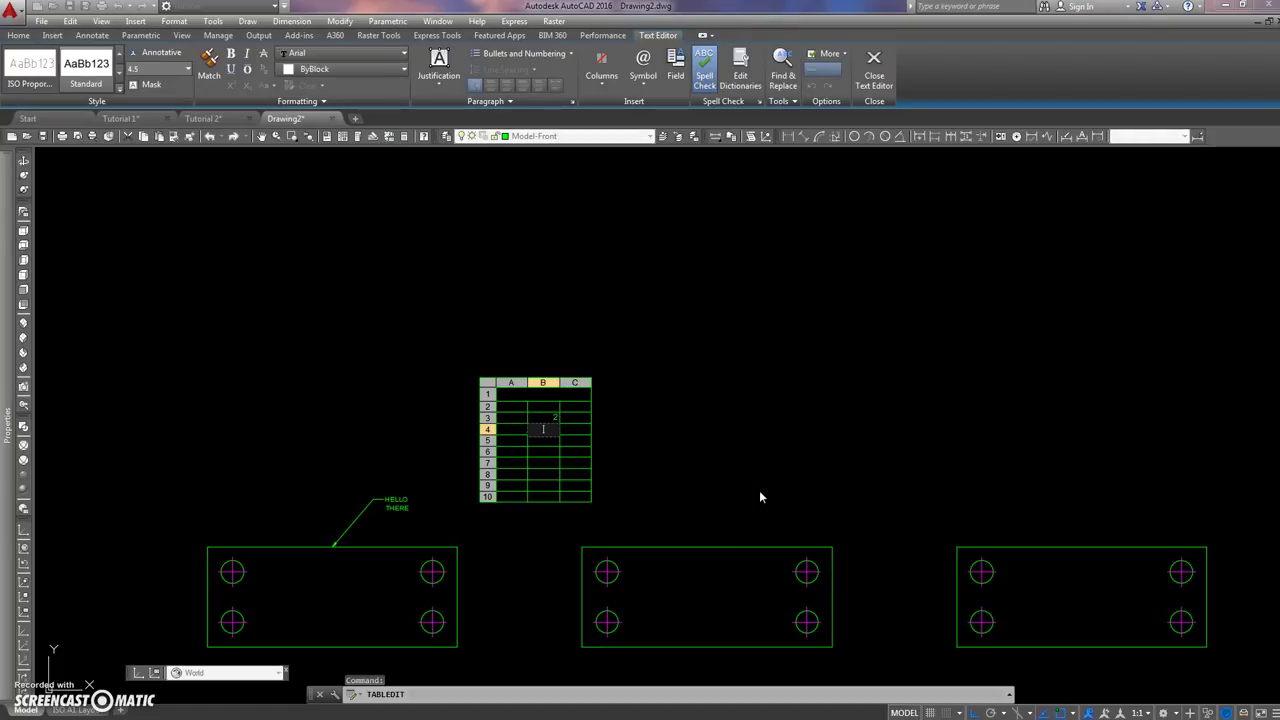
pyautogui.click(569, 448)
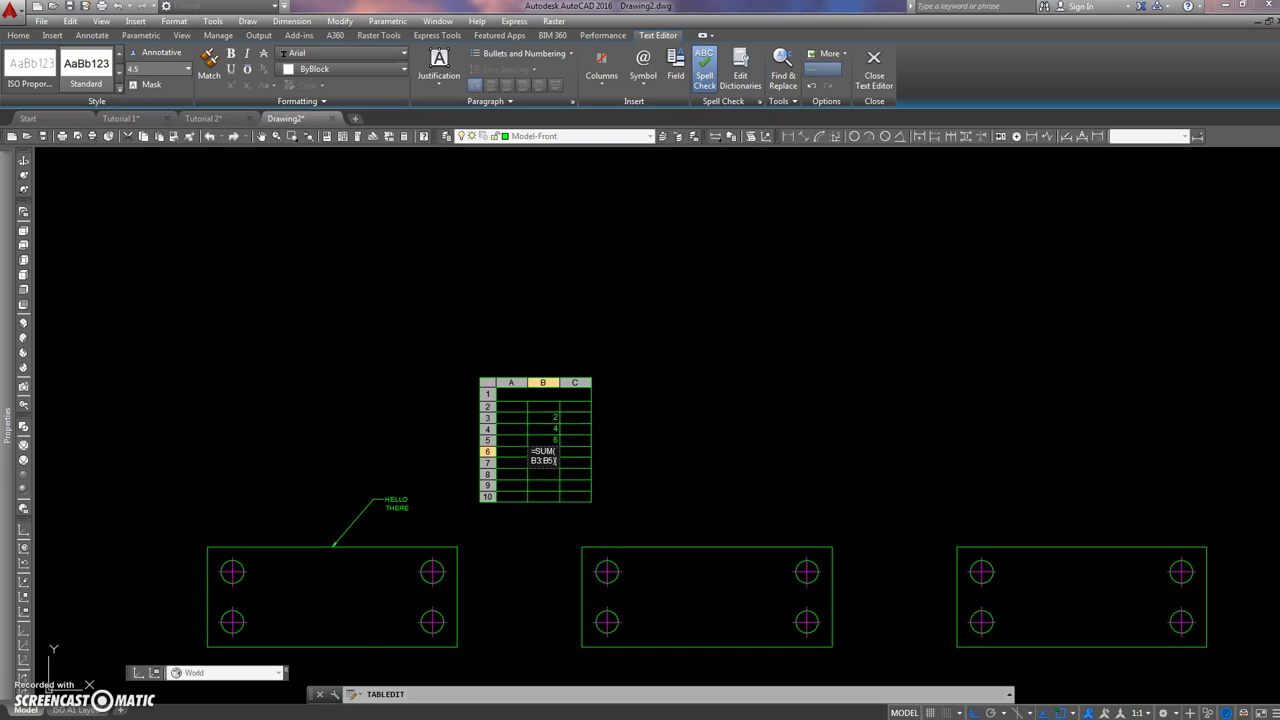
pyautogui.press('Return')
pyautogui.scroll(10, 548, 450)
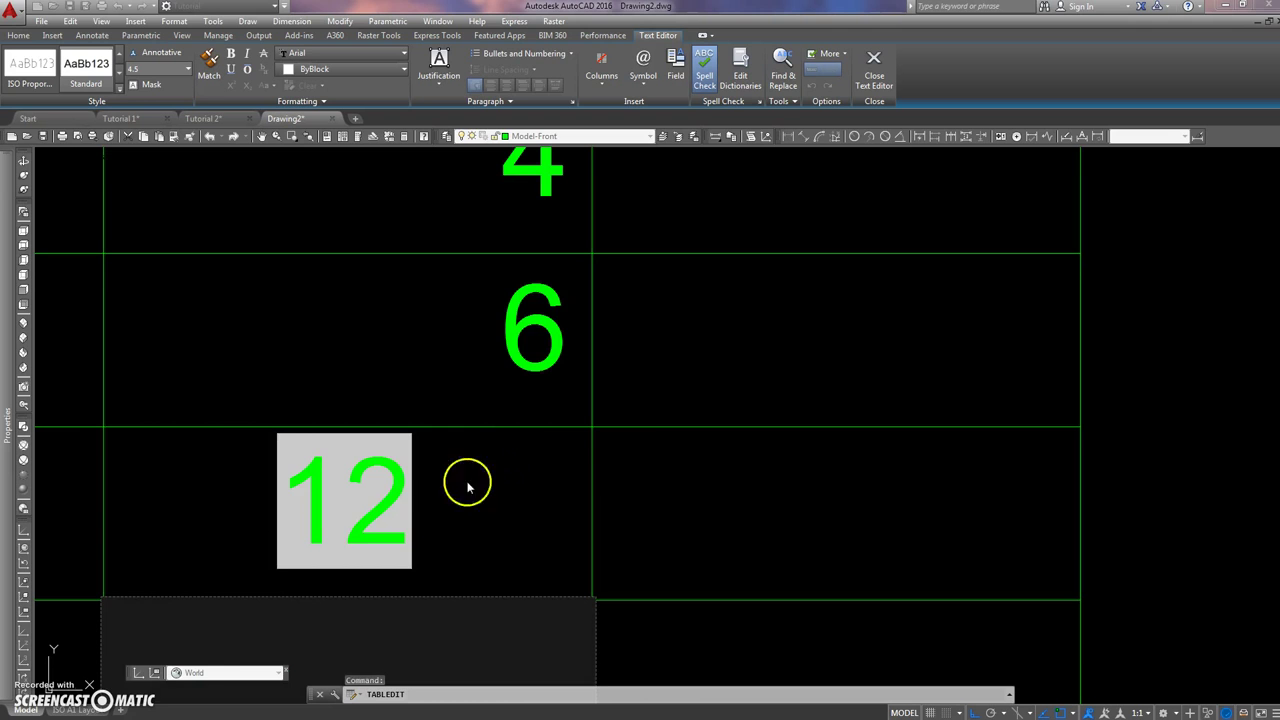
pyautogui.scroll(-10, 457, 460)
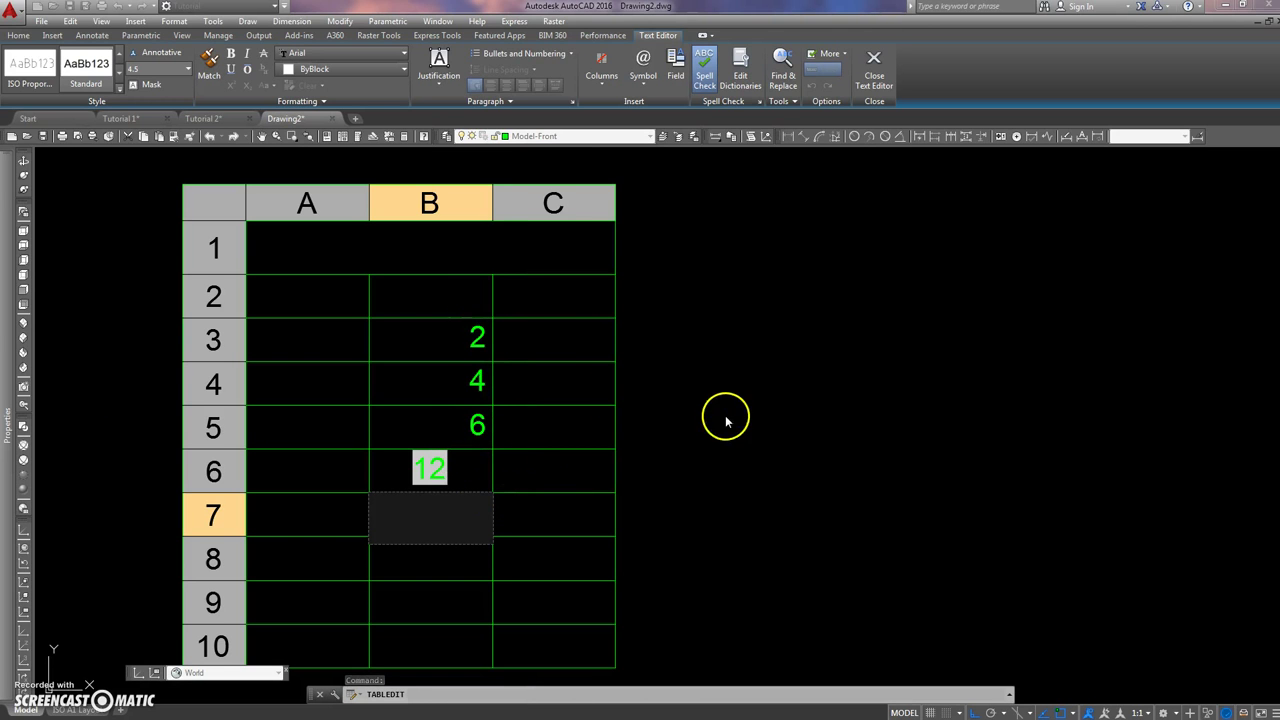
pyautogui.press('Escape')
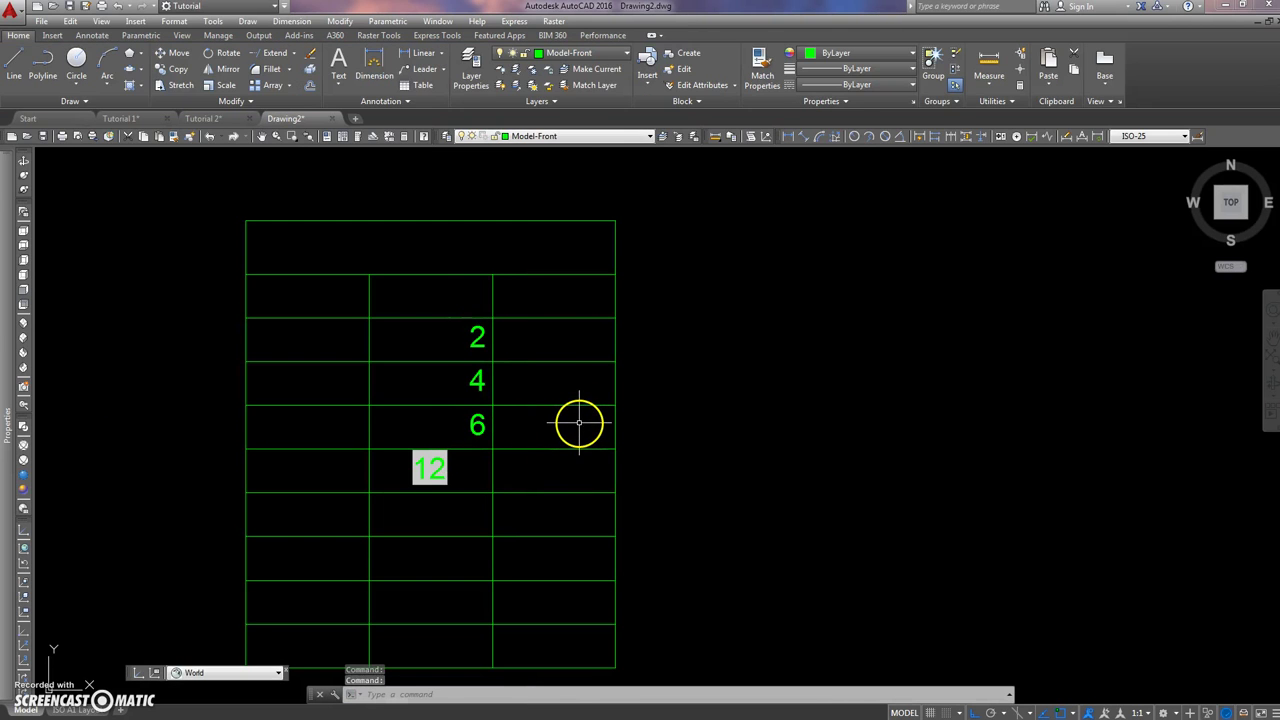
# Apply the Header cell style to rows 2 to 10 of the table's column B
pyautogui.click(579, 425)
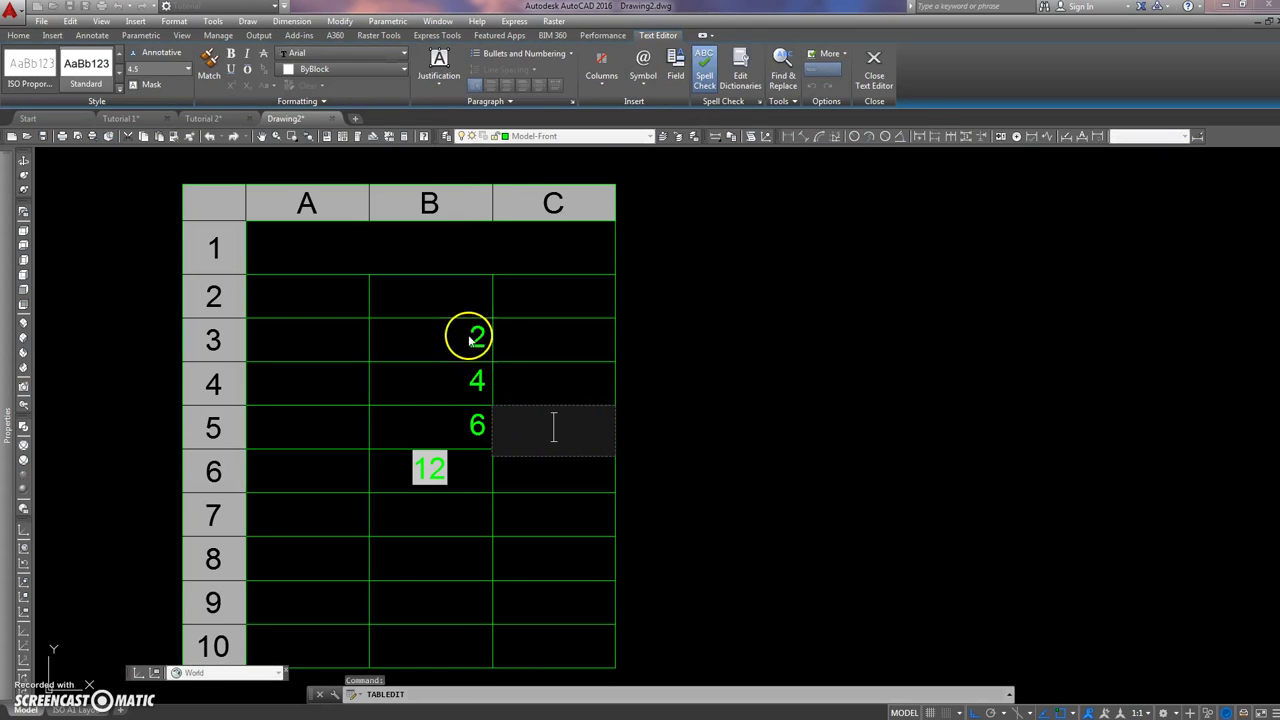
pyautogui.press('Escape')
pyautogui.click(445, 325)
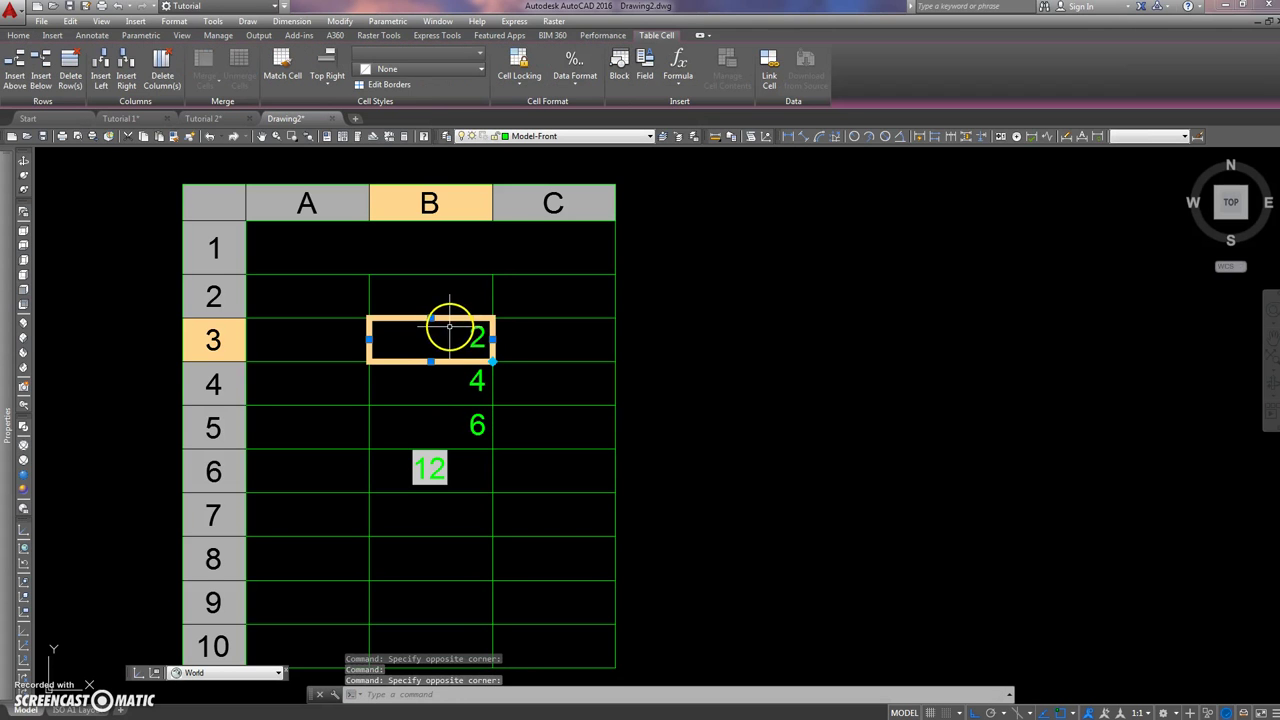
pyautogui.click(445, 205)
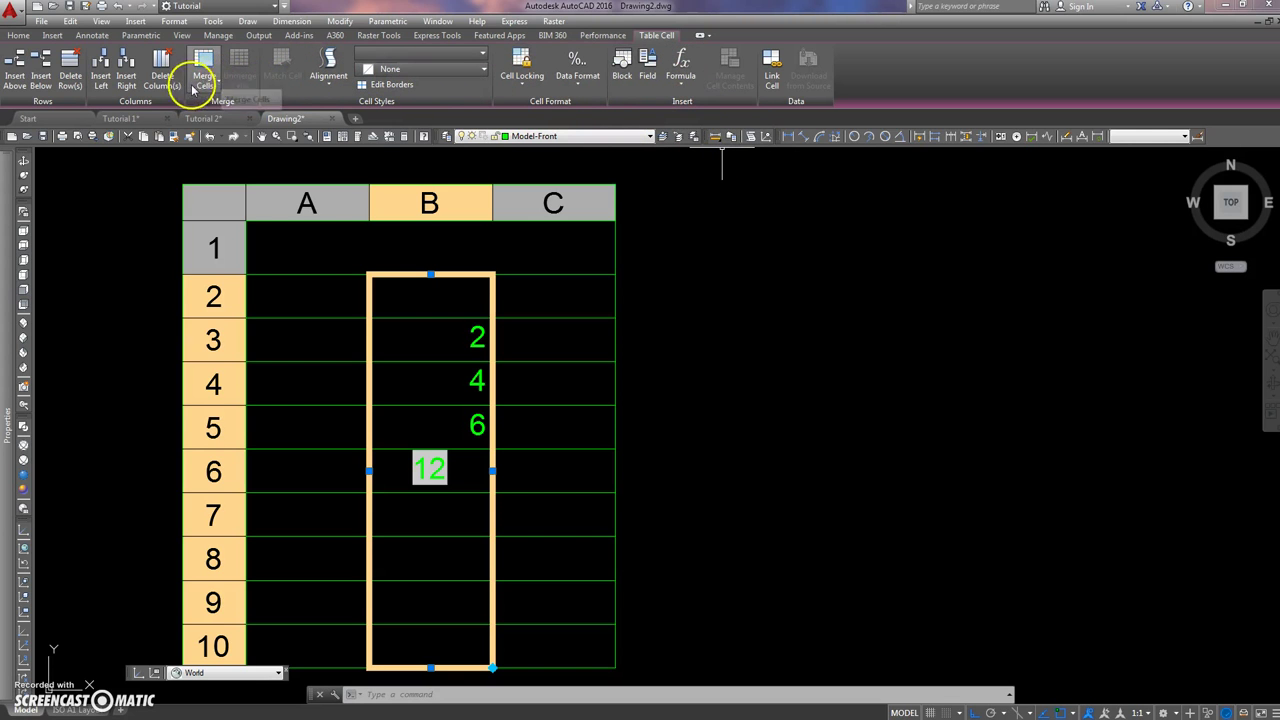
pyautogui.click(484, 69)
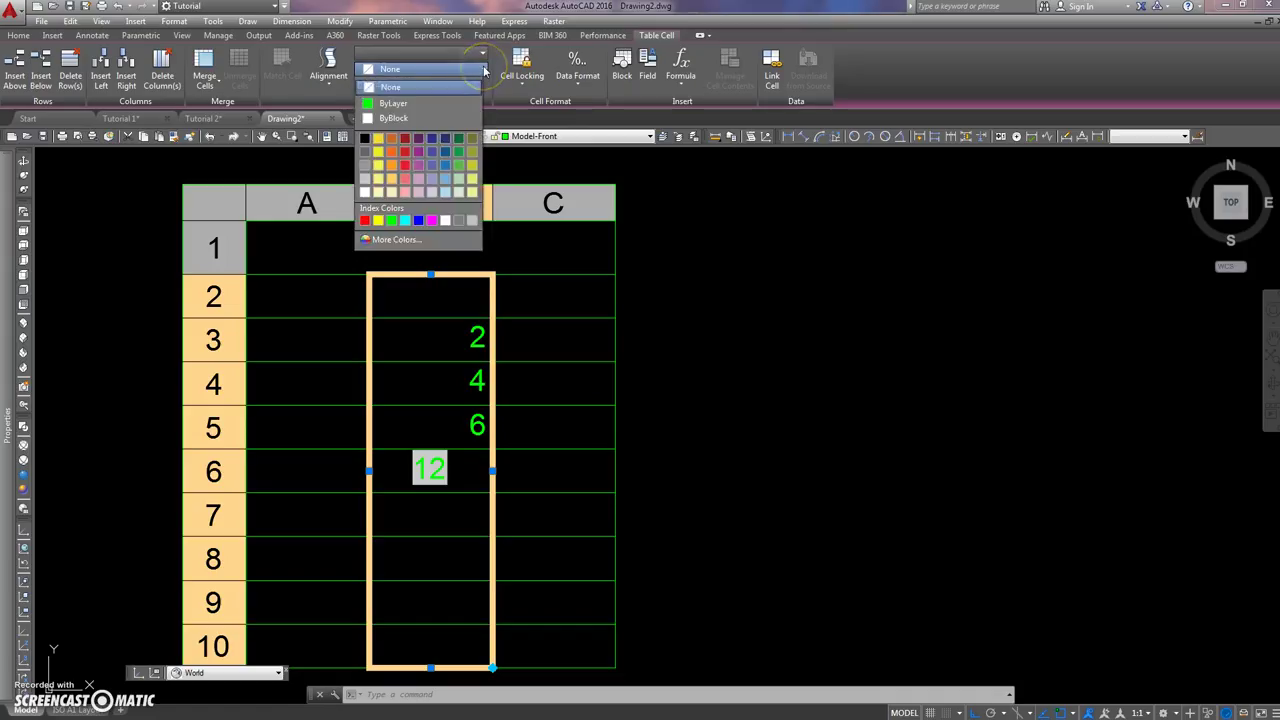
pyautogui.click(481, 57)
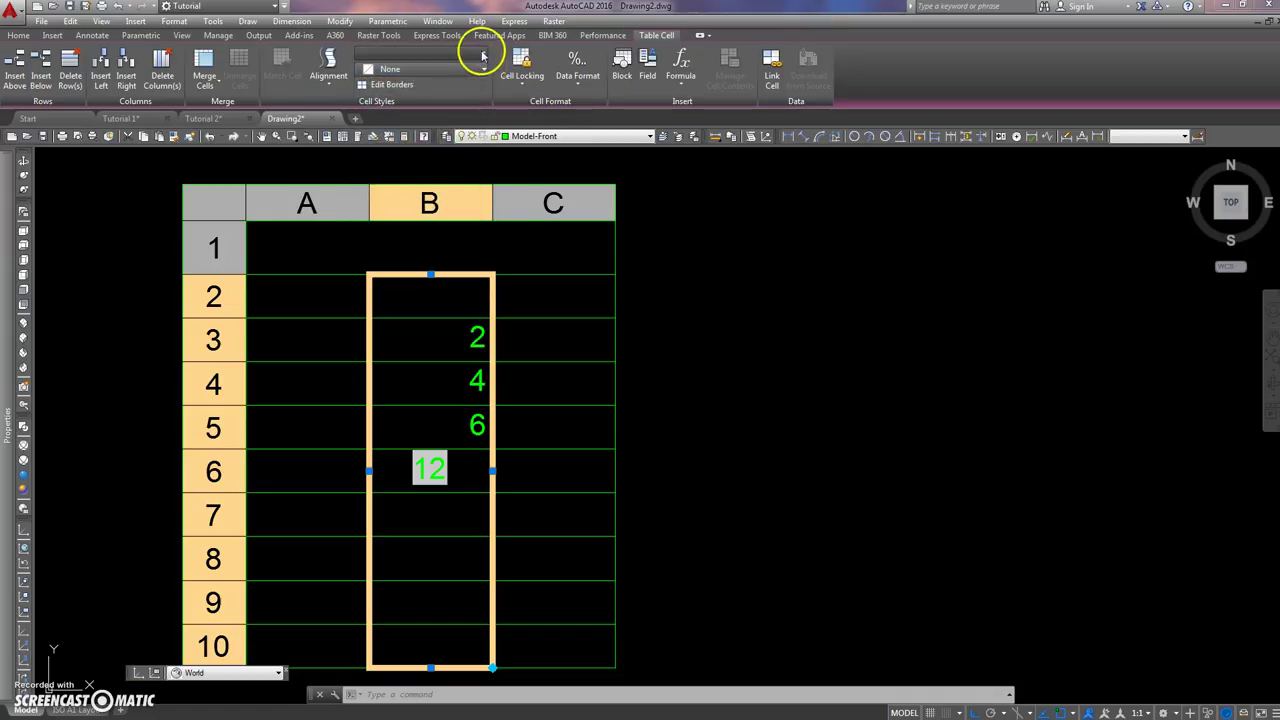
pyautogui.click(481, 57)
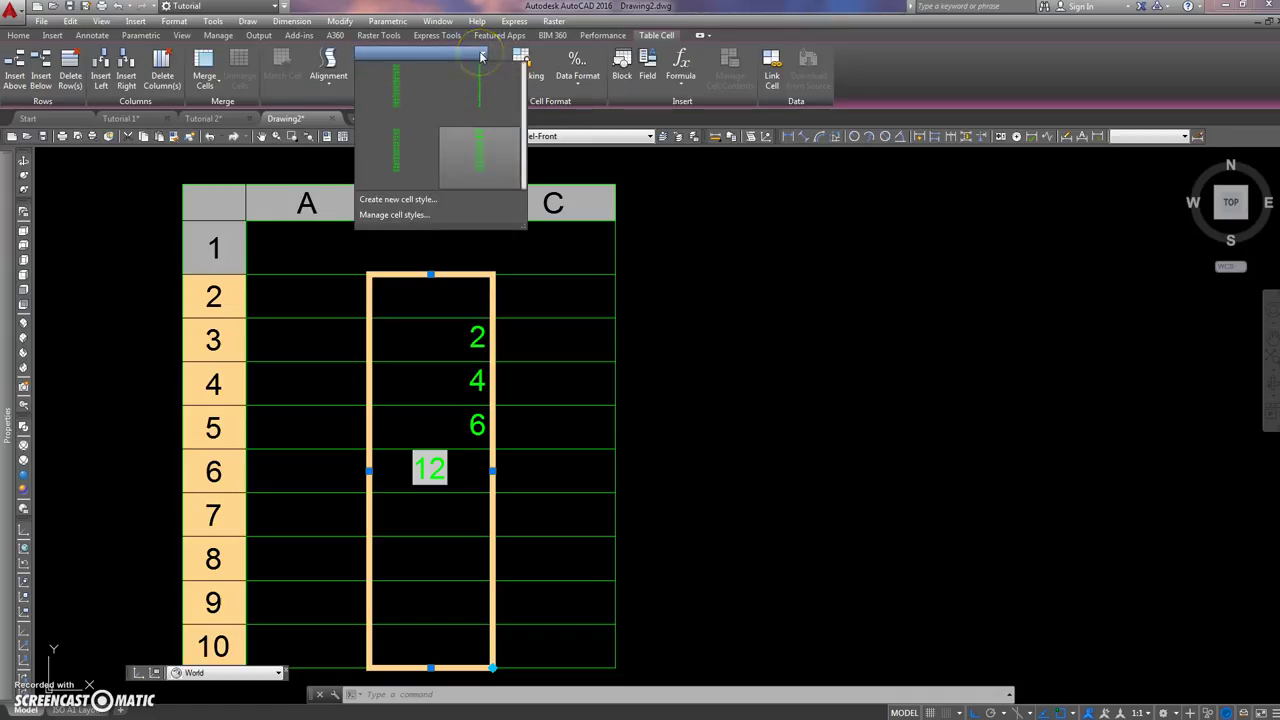
pyautogui.click(408, 83)
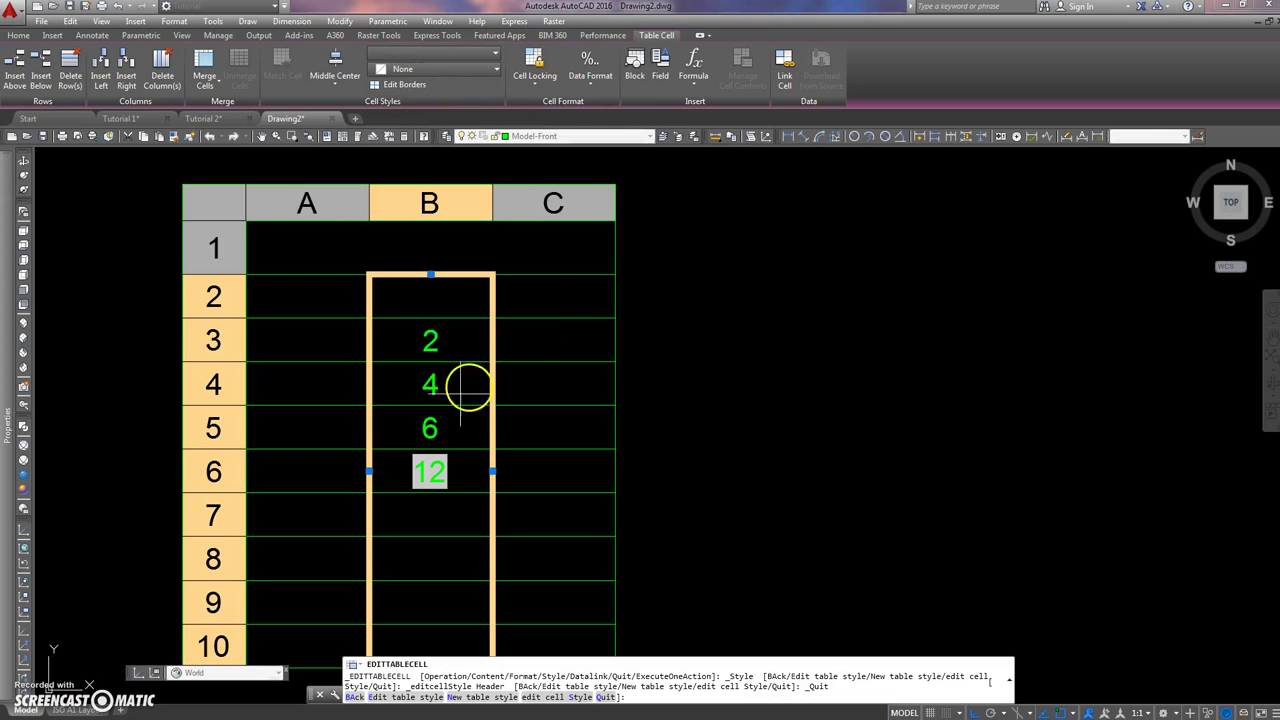
# View the list of the drawing's layers, then close it and clear the selection of the table cells
pyautogui.scroll(-6, 680, 346)
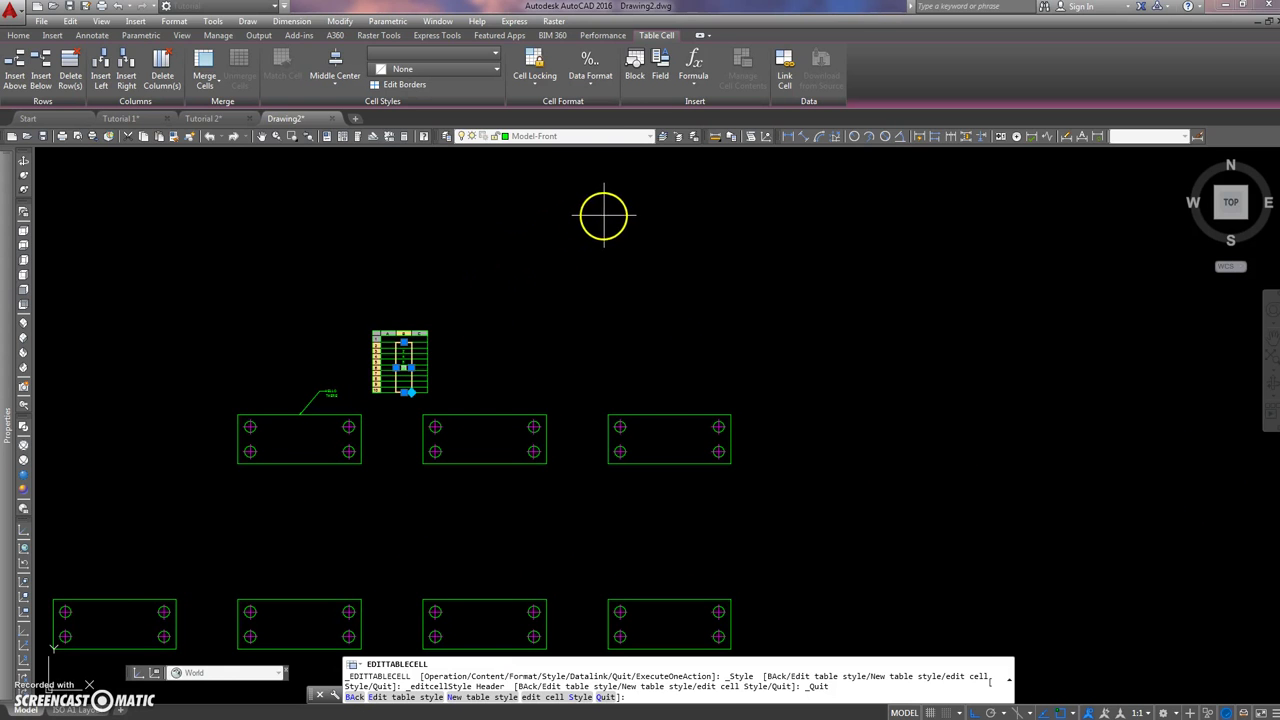
pyautogui.press('Escape')
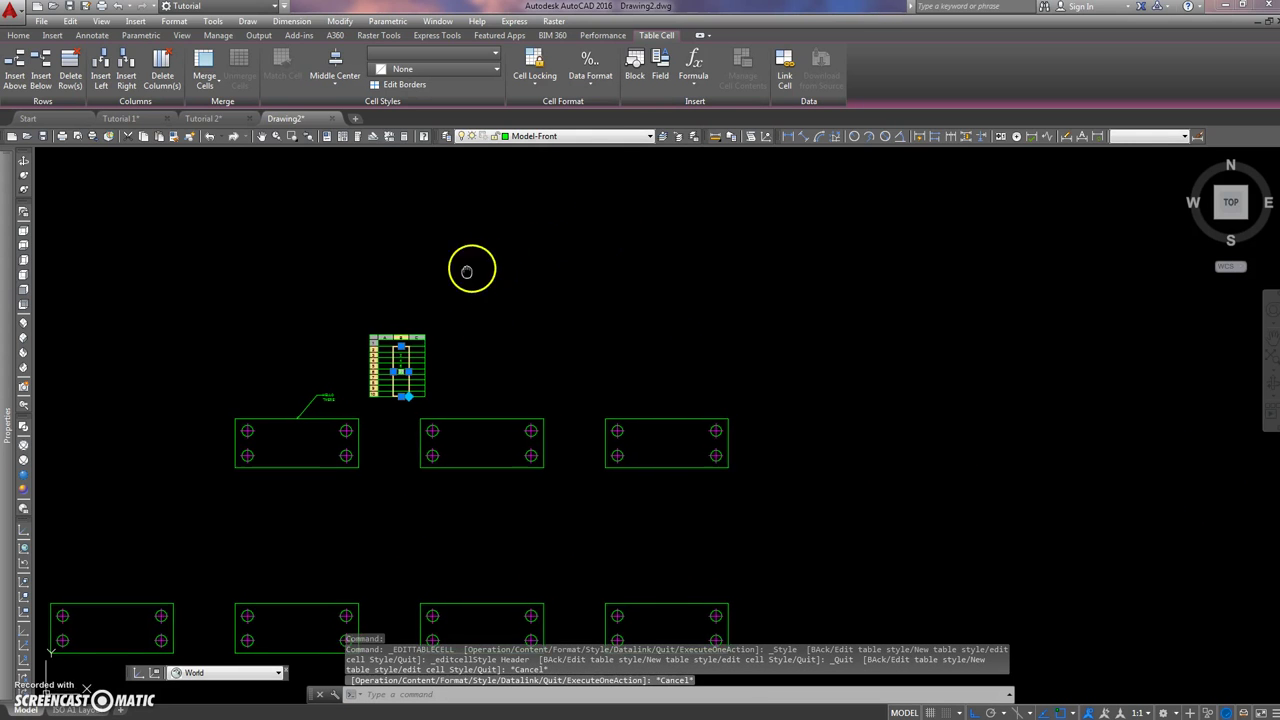
pyautogui.moveTo(469, 268); pyautogui.dragTo(422, 249, button='middle')
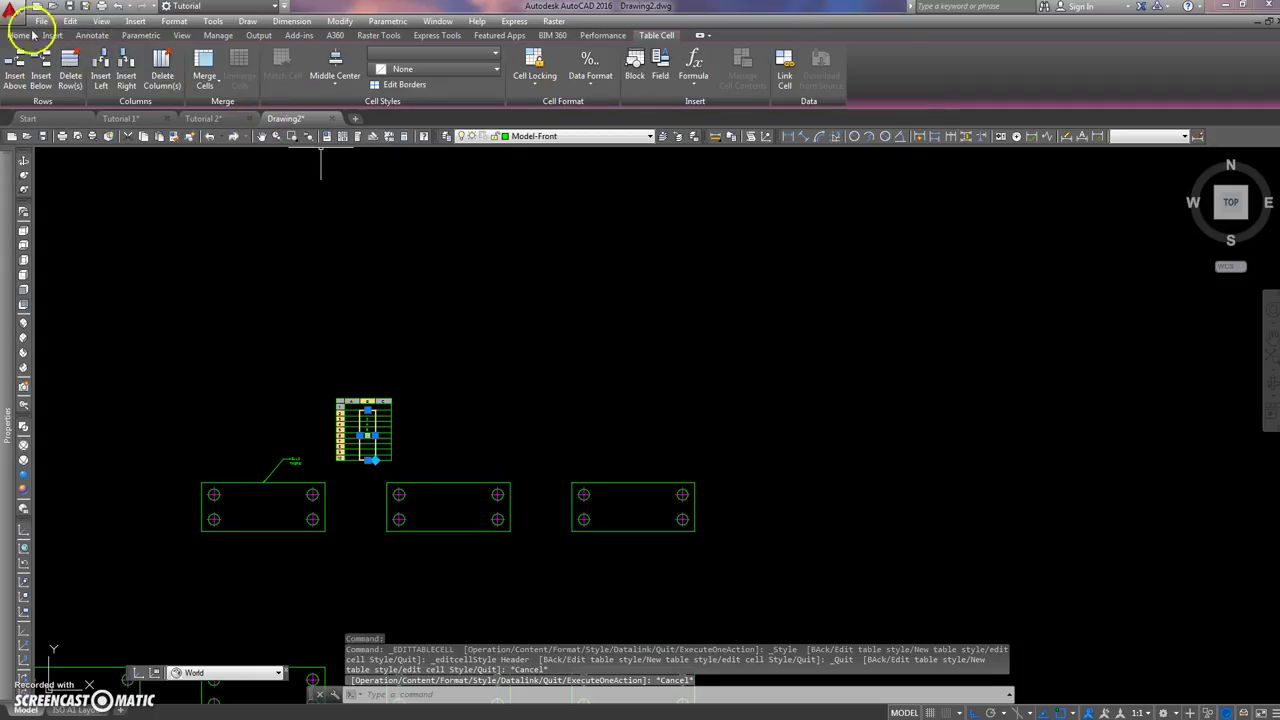
pyautogui.click(19, 35)
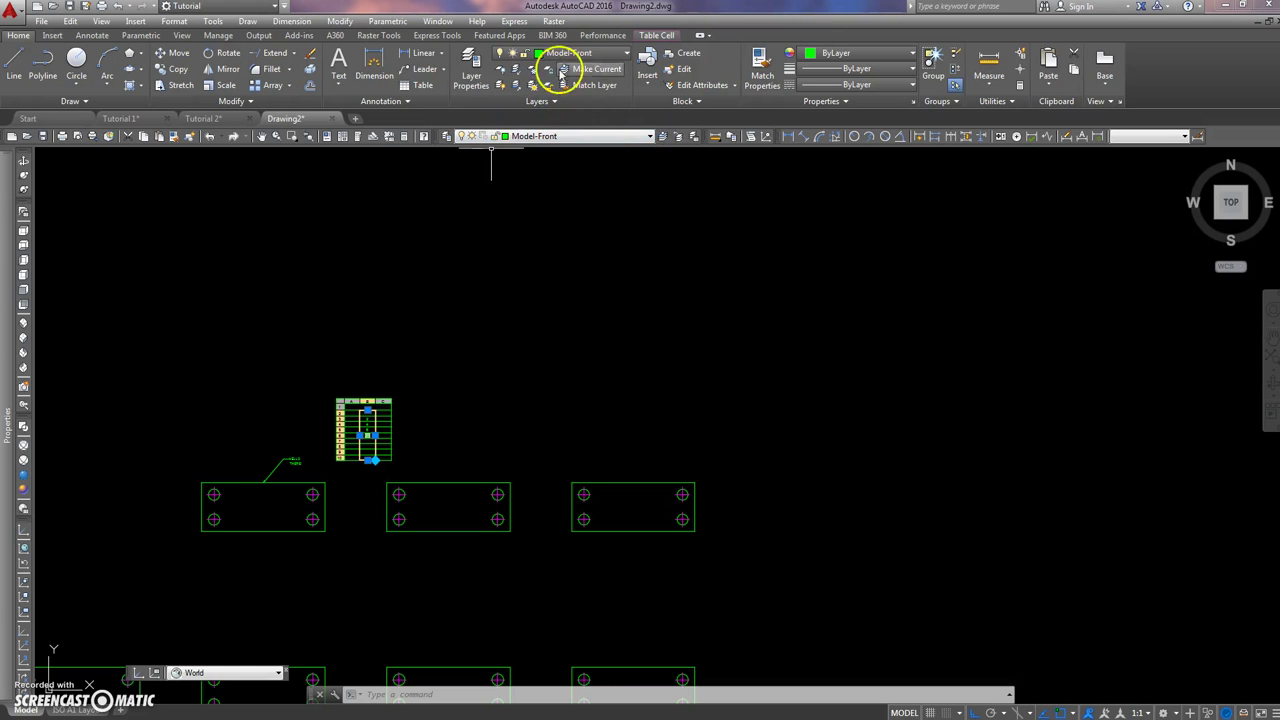
pyautogui.click(650, 136)
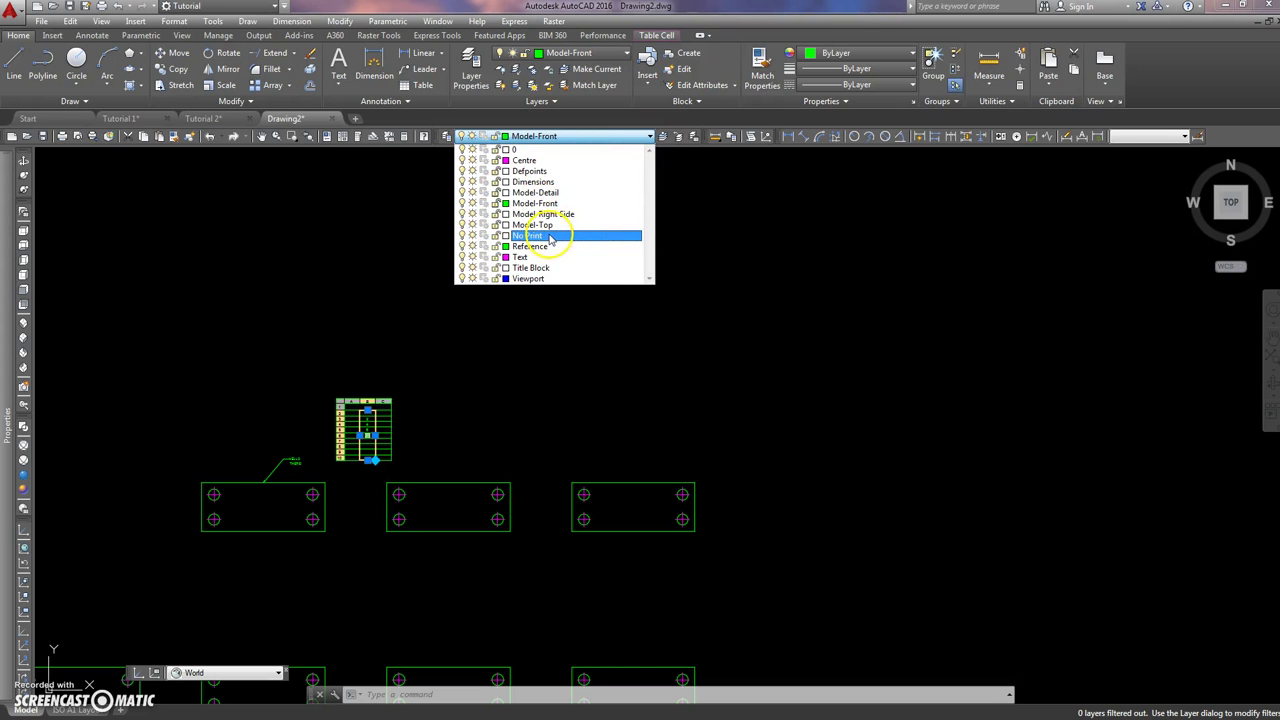
pyautogui.click(382, 213)
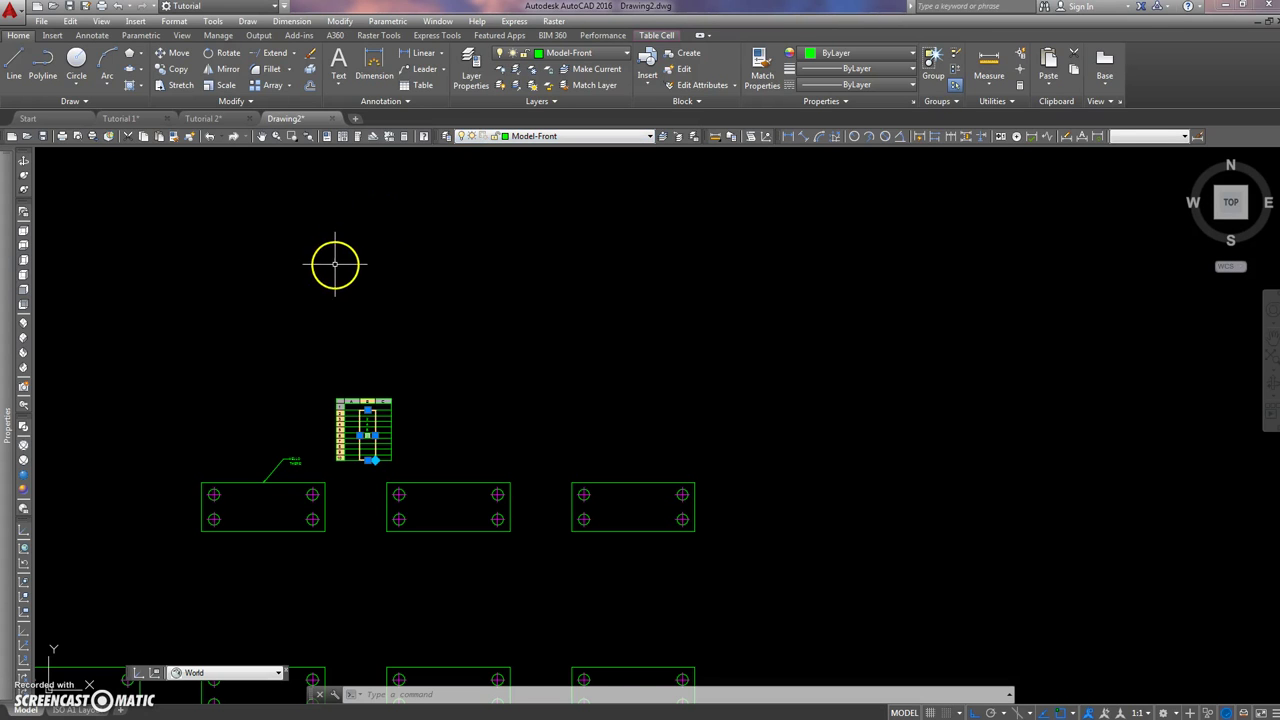
pyautogui.press('Escape')
pyautogui.press('Escape')
pyautogui.press('Escape')
# Try to freeze the current Model-Front layer in the Layer Properties Manager
pyautogui.click(447, 136)
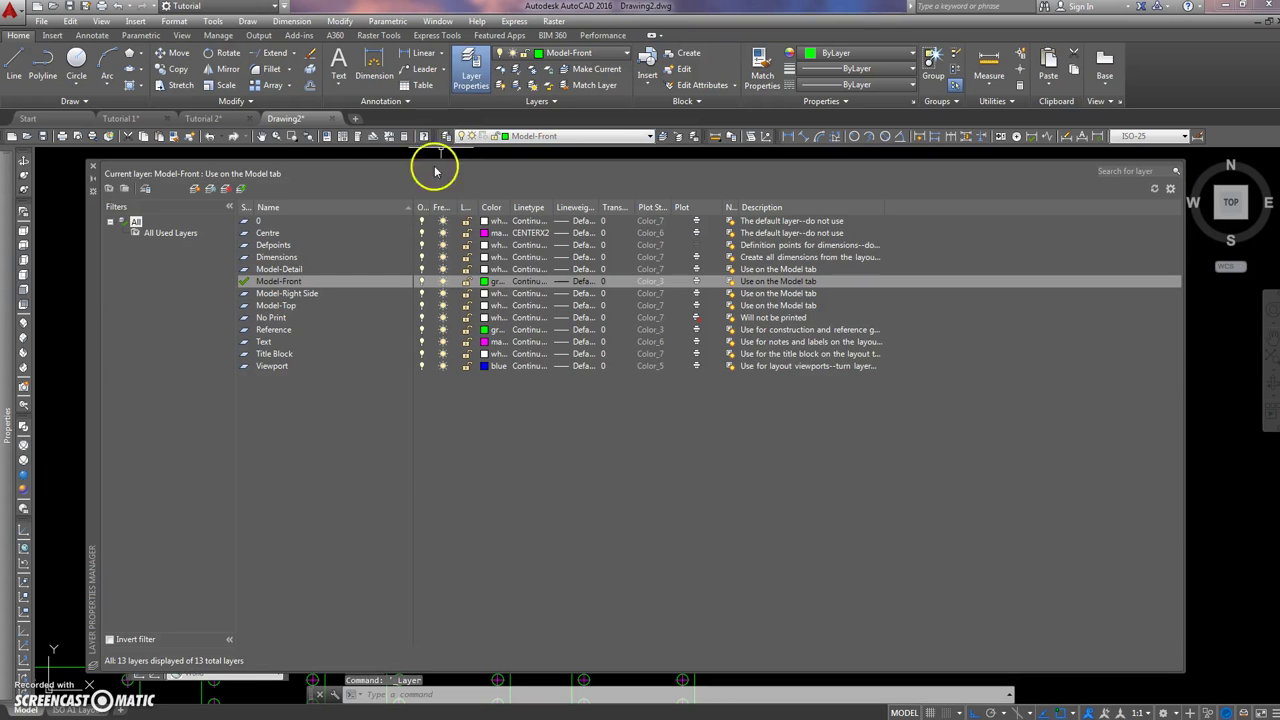
pyautogui.click(443, 283)
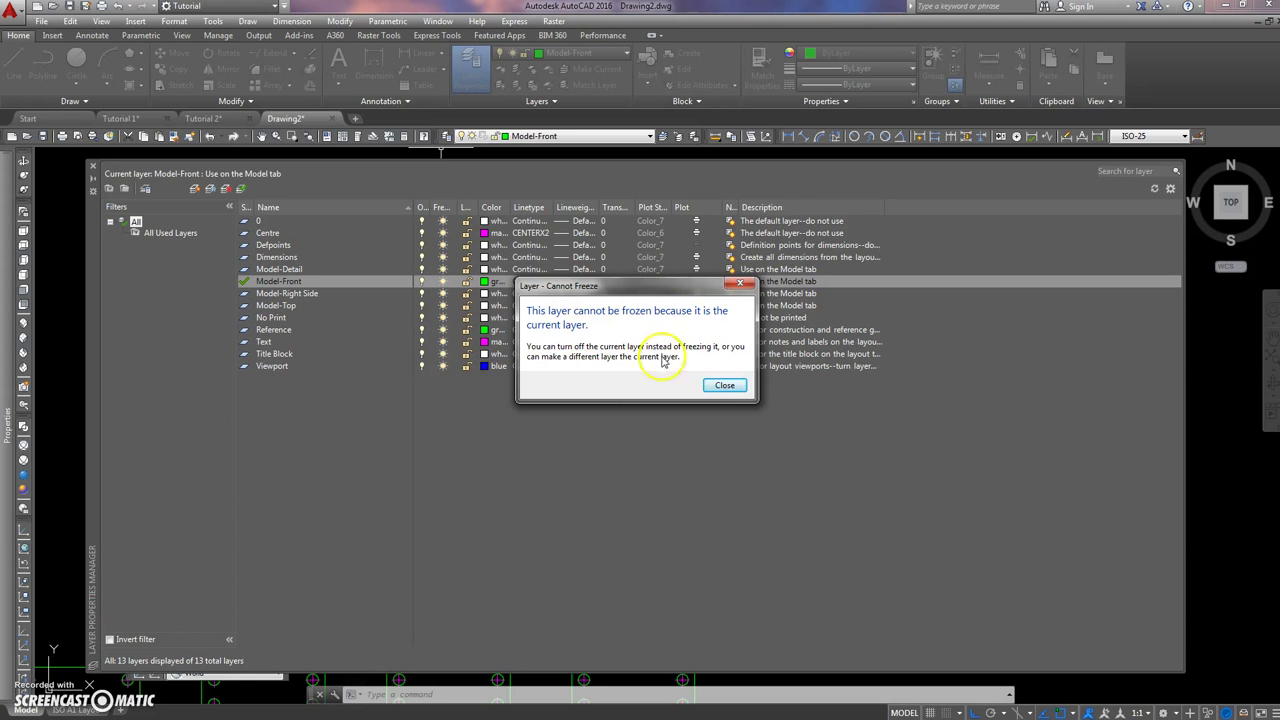
pyautogui.click(723, 387)
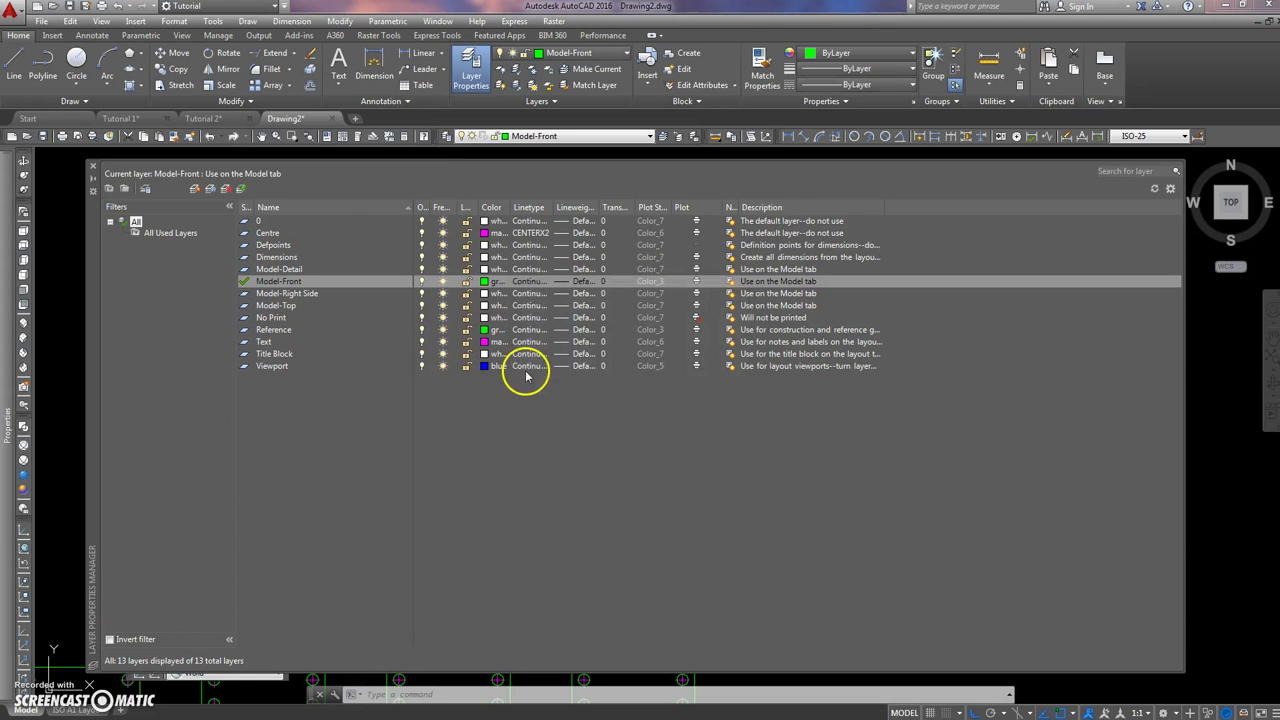
# Make Dimensions the current layer and freeze the Model-Front layer
pyautogui.click(258, 262)
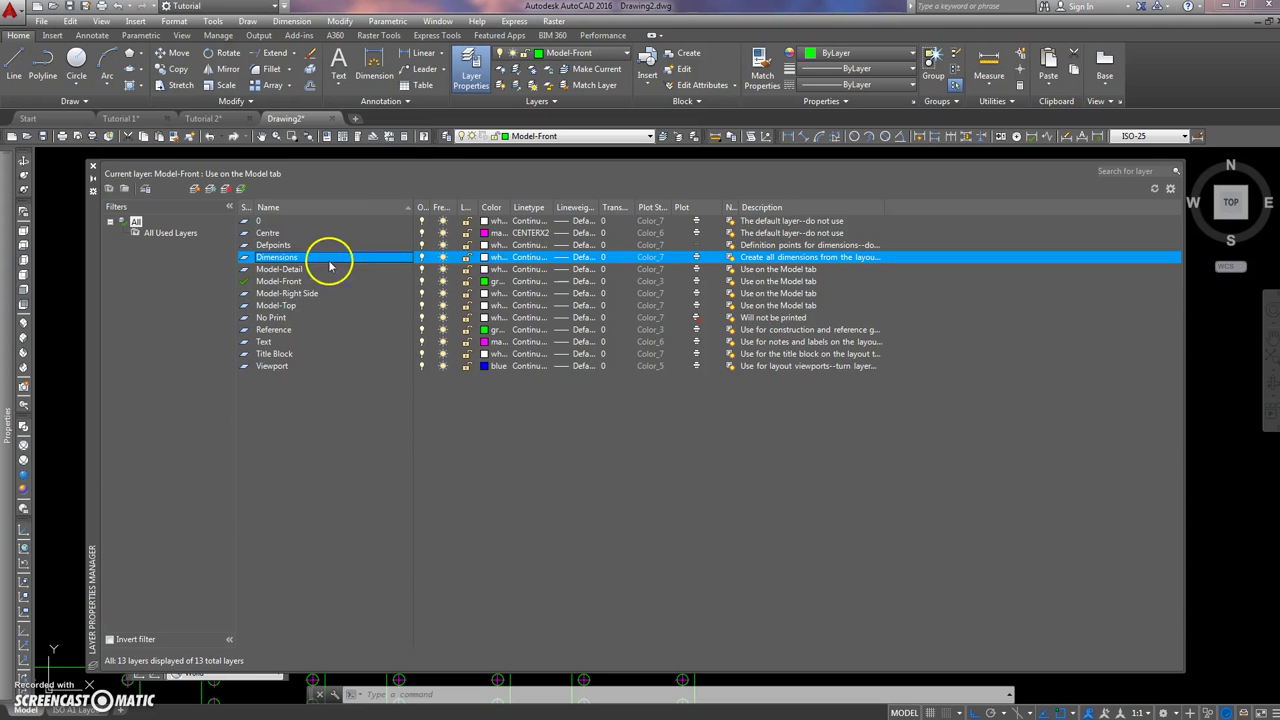
pyautogui.click(241, 189)
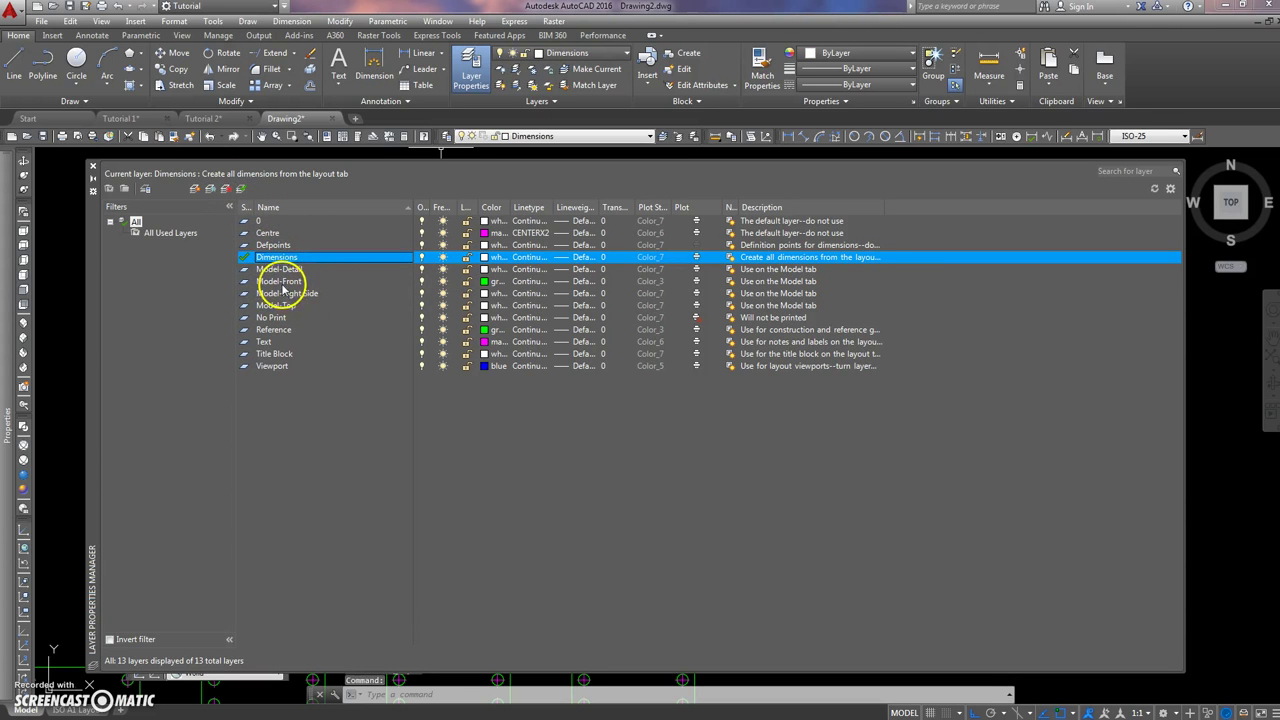
pyautogui.click(443, 282)
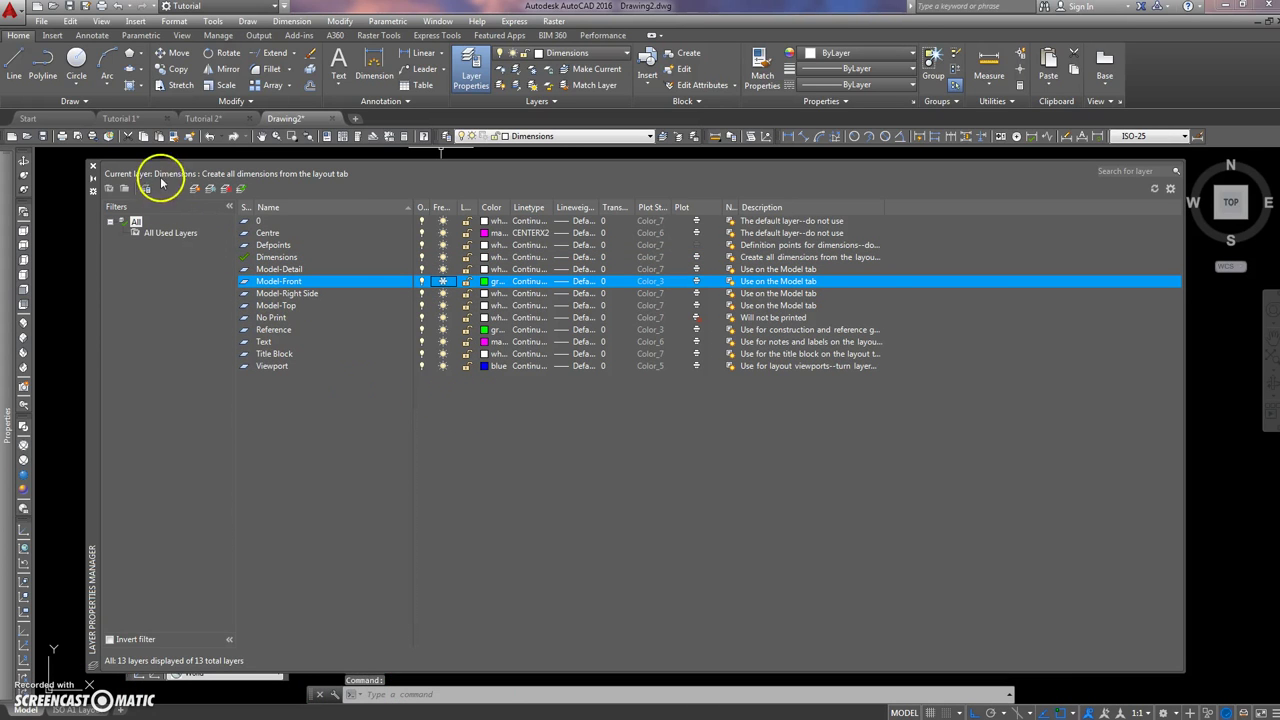
pyautogui.click(444, 282)
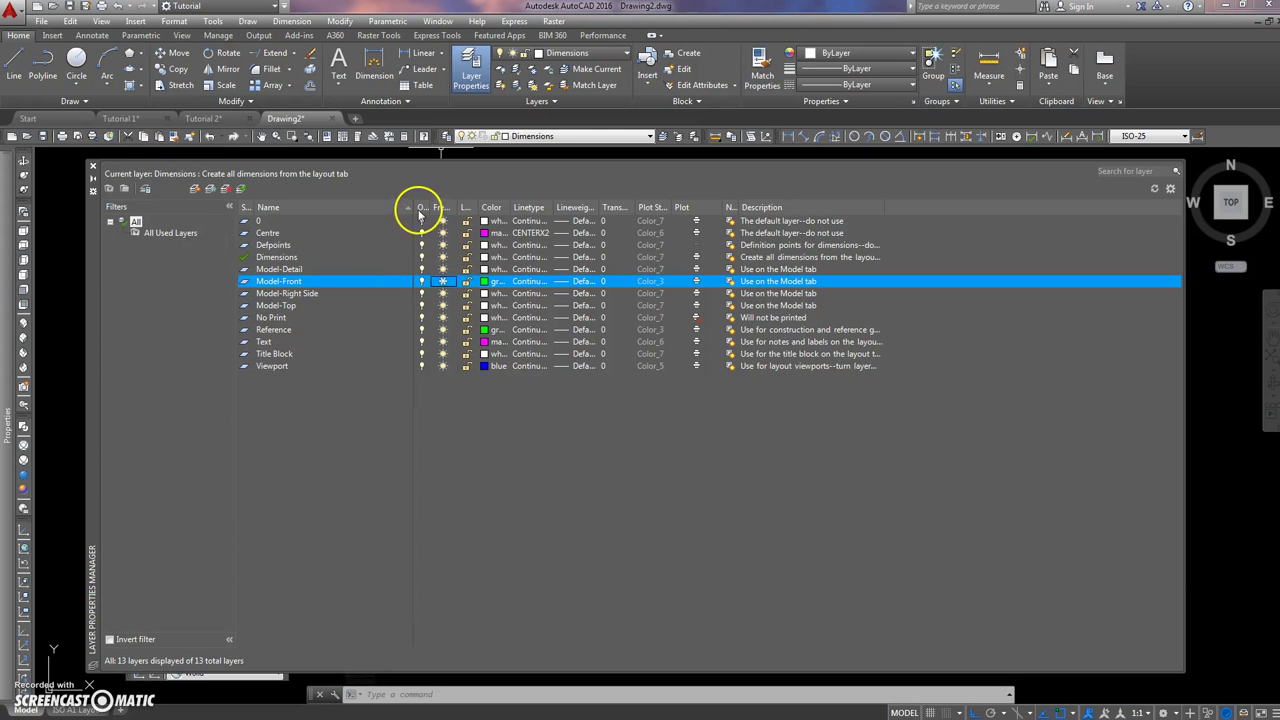
# Widen the On and Freeze columns of the layer list and close the Layer Properties Manager
pyautogui.moveTo(424, 207); pyautogui.dragTo(471, 205)
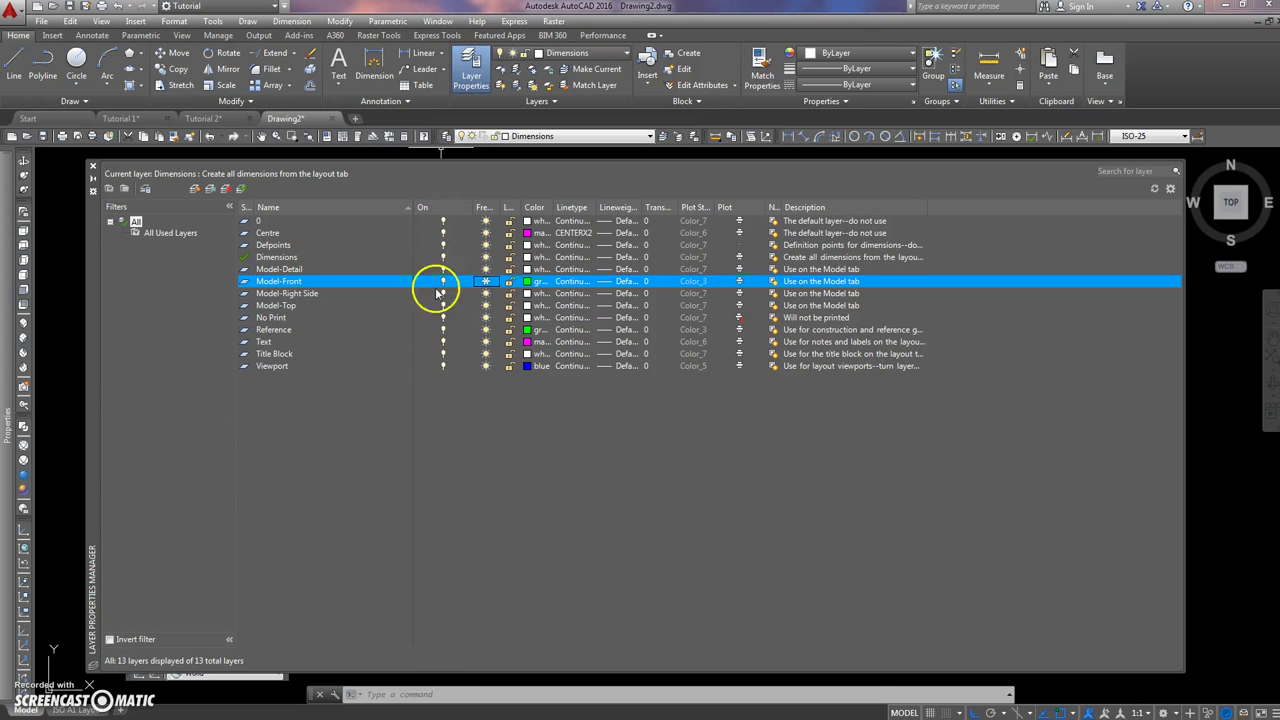
pyautogui.moveTo(498, 207); pyautogui.dragTo(582, 207)
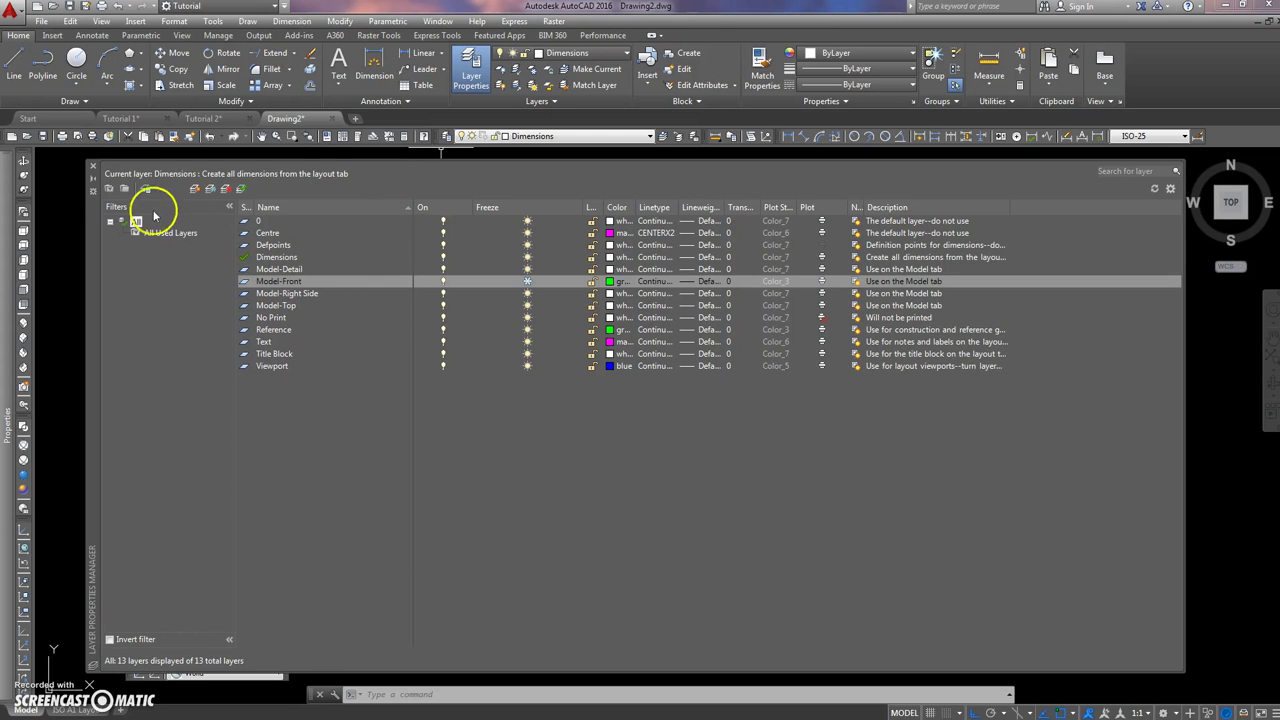
pyautogui.click(93, 166)
# Thaw all layers with the command-line layer command -LA, using the option T and the wildcard *
pyautogui.moveTo(317, 409); pyautogui.dragTo(366, 343, button='middle')
pyautogui.scroll(-4, 350, 360)
pyautogui.scroll(7, 316, 390)
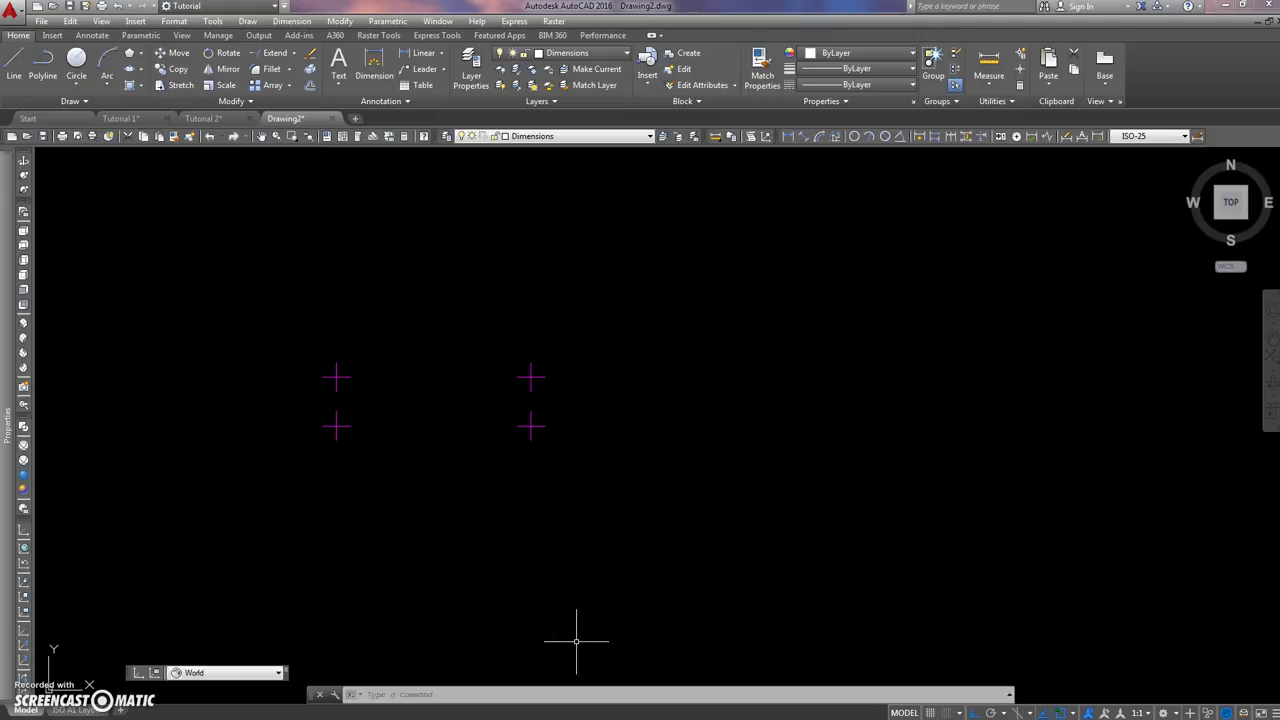
pyautogui.write('-la')
pyautogui.press('Return')
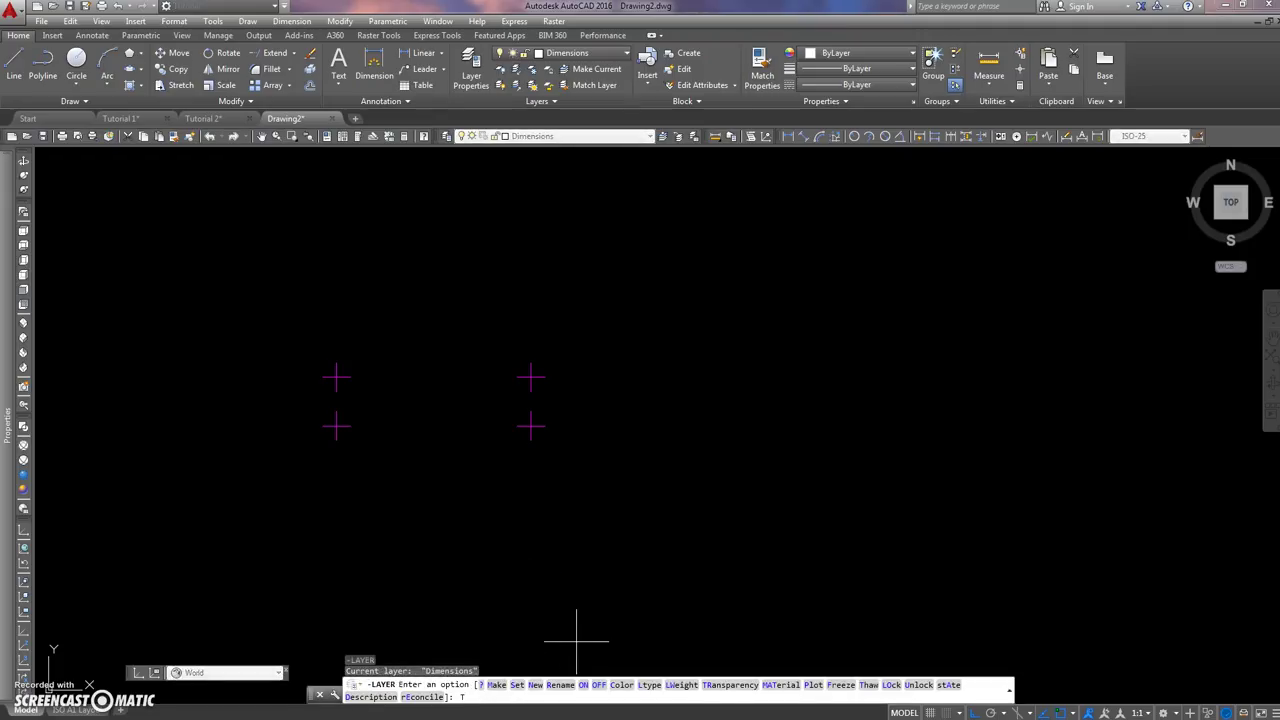
pyautogui.press('Return')
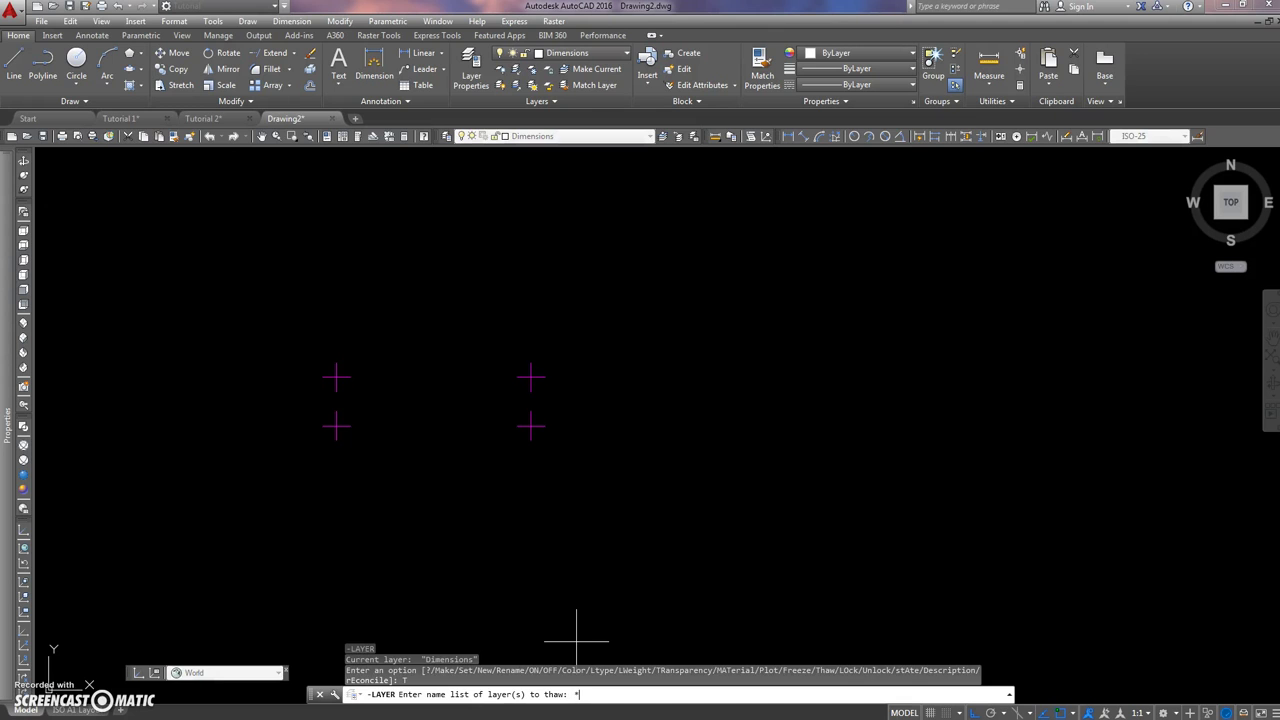
pyautogui.press('Return')
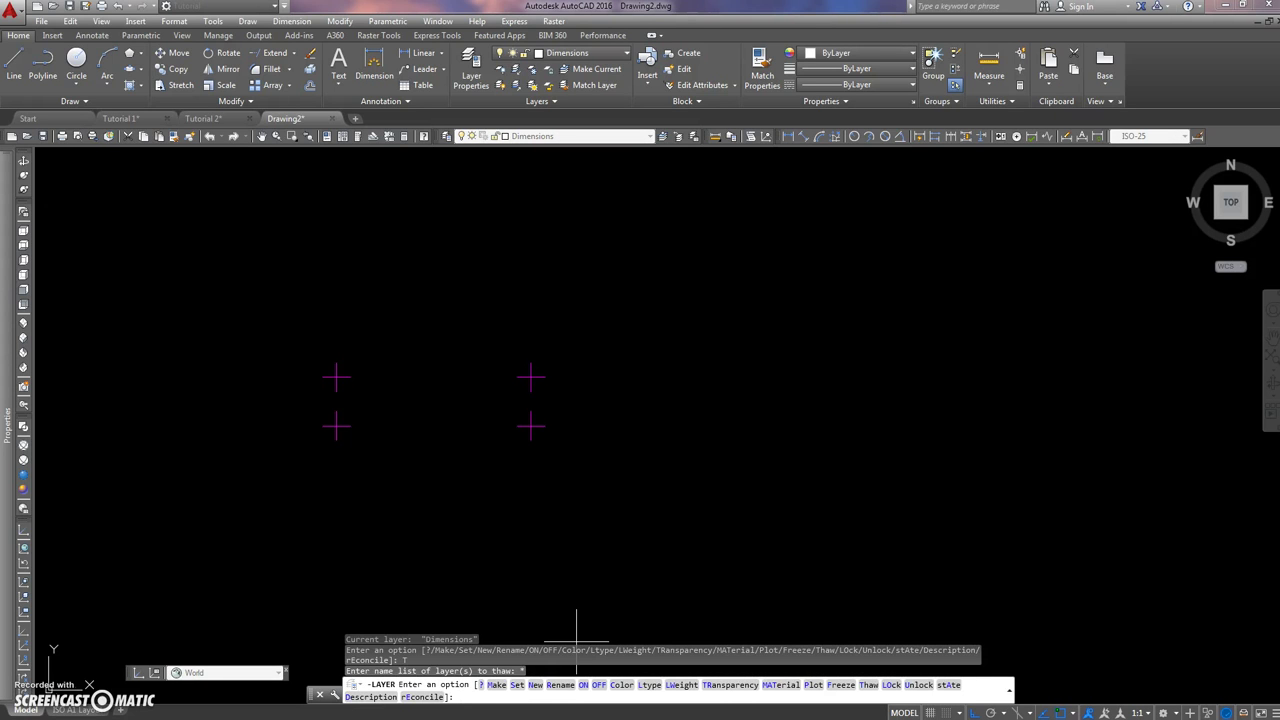
pyautogui.press('Return')
pyautogui.scroll(-3, 569, 371)
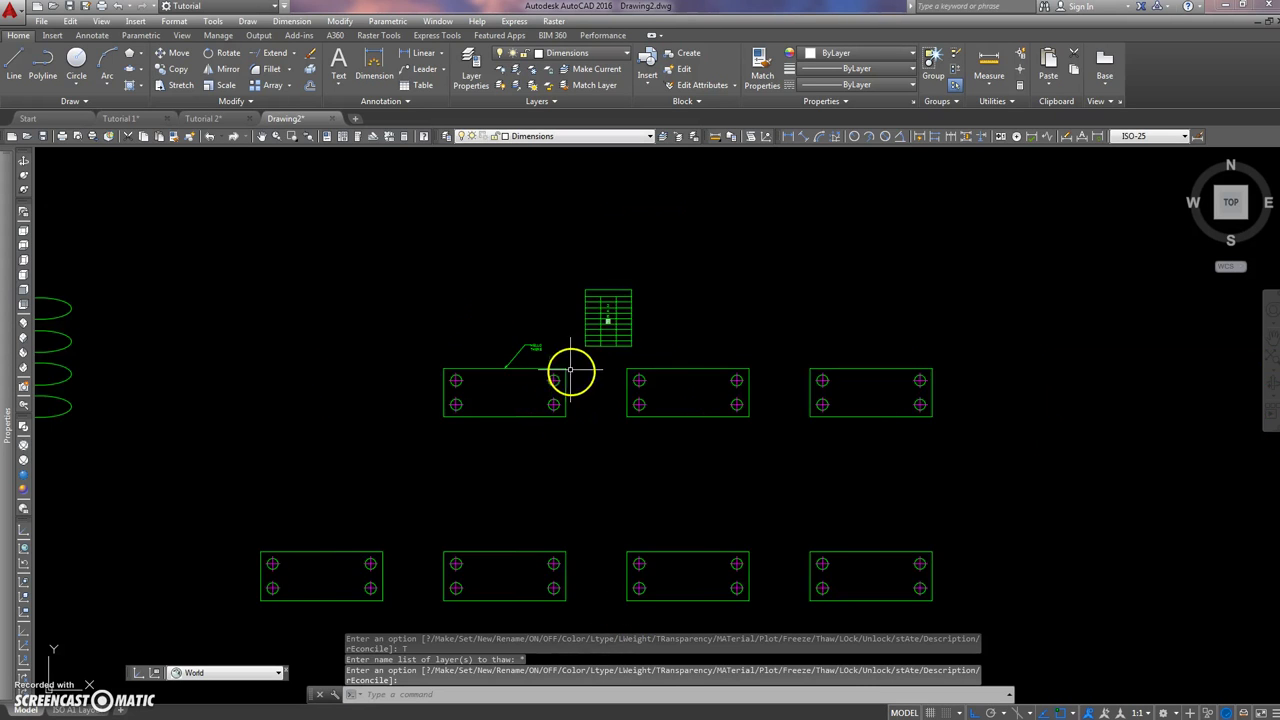
# Make layer 0 current and draw a horizontal line above the table, extending to its right
pyautogui.moveTo(569, 371); pyautogui.dragTo(417, 390, button='middle')
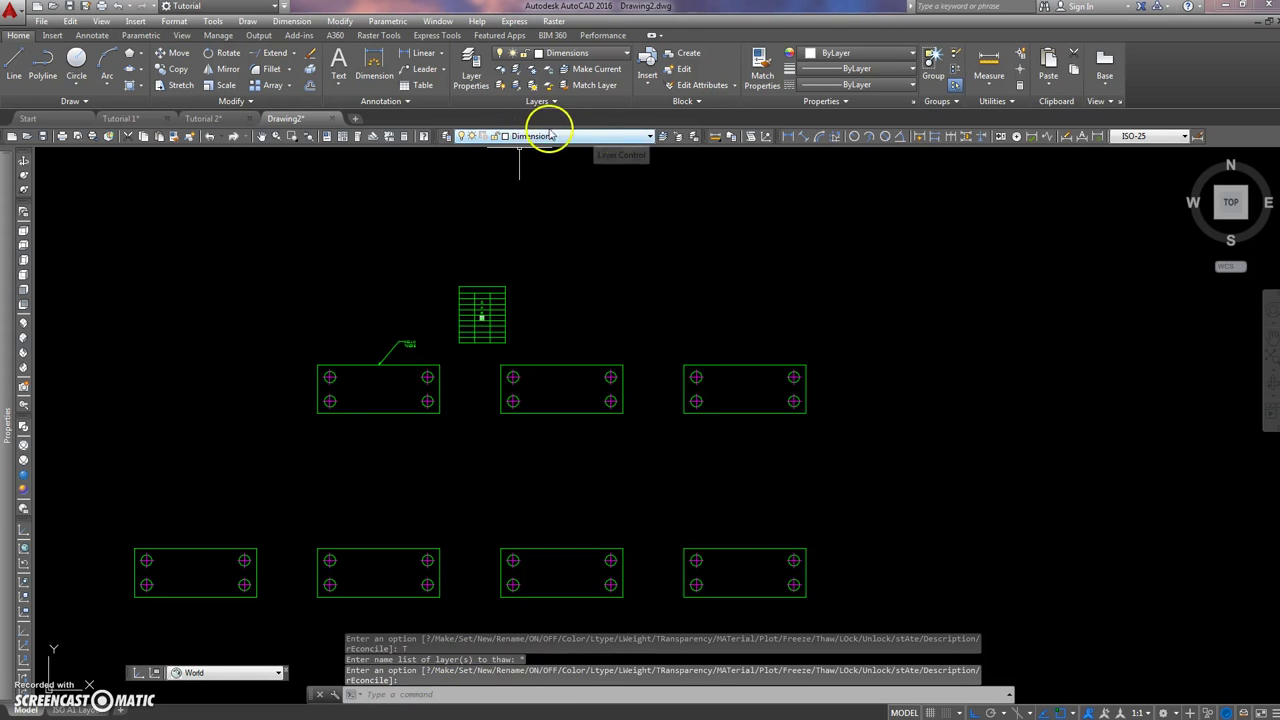
pyautogui.moveTo(600, 163)
pyautogui.mouseDown(button='middle')
pyautogui.moveTo(534, 183)
pyautogui.moveTo(487, 277)
pyautogui.mouseUp(button='middle')
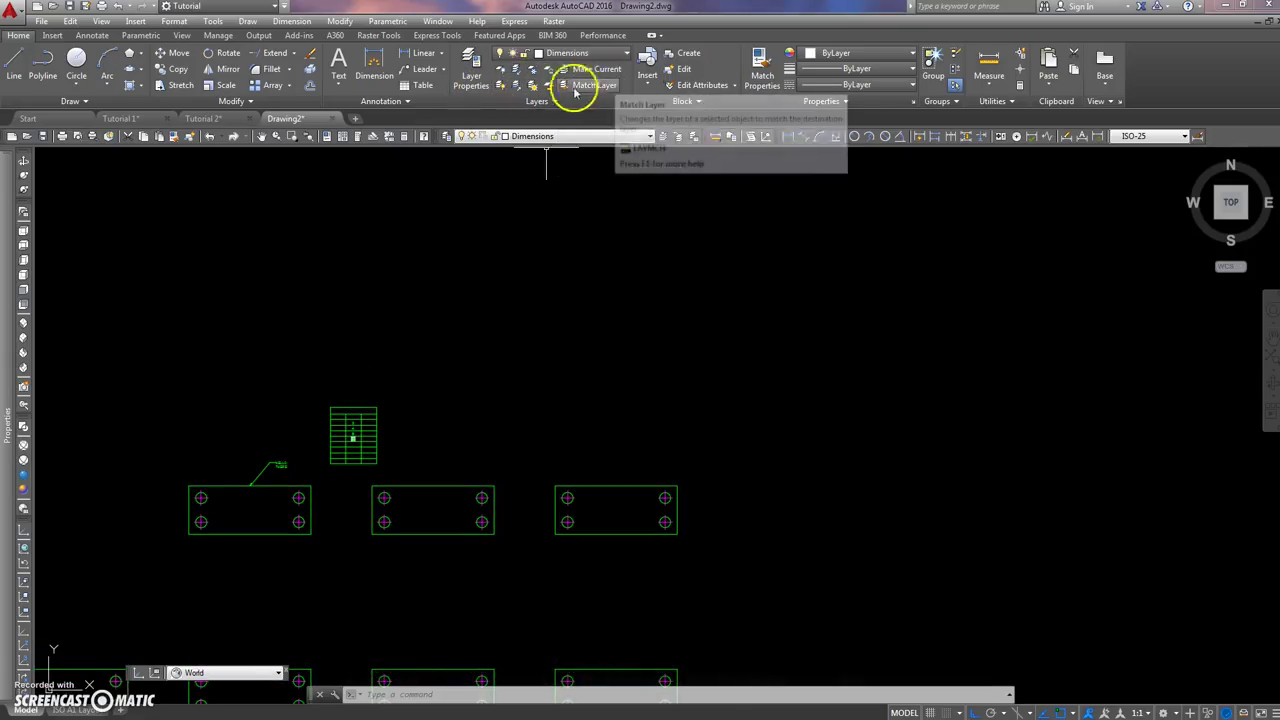
pyautogui.click(552, 136)
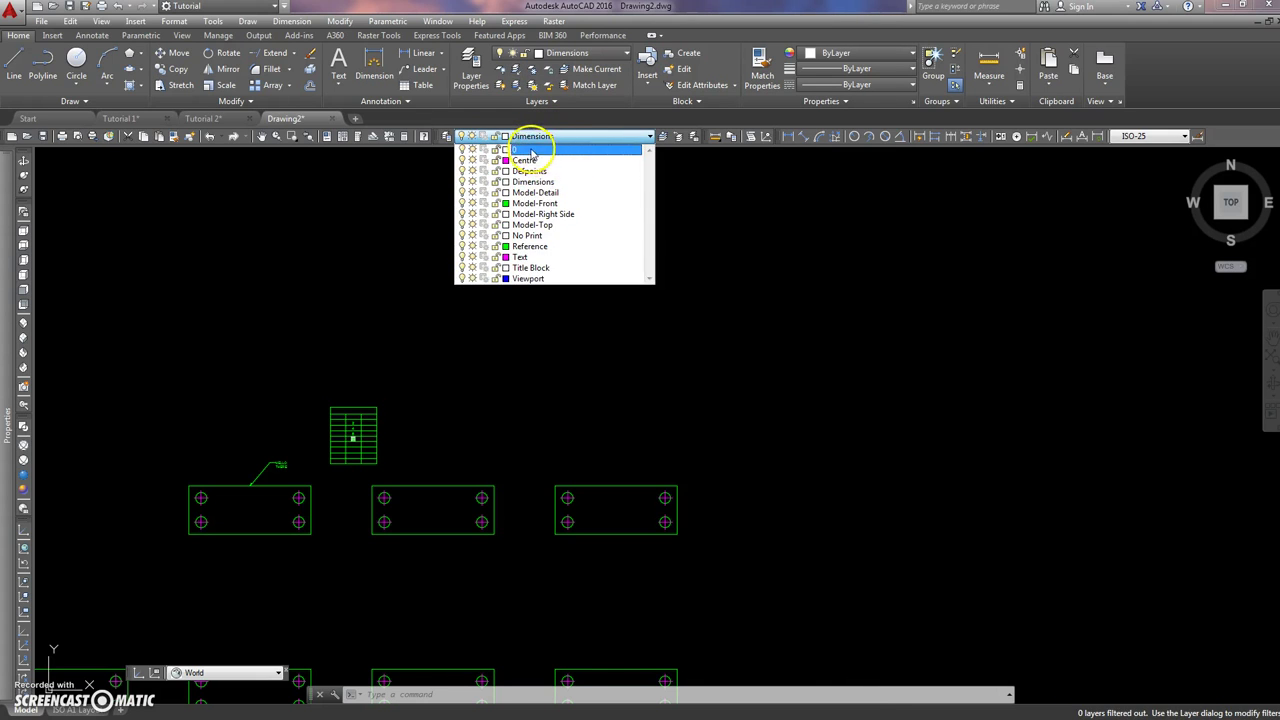
pyautogui.click(530, 150)
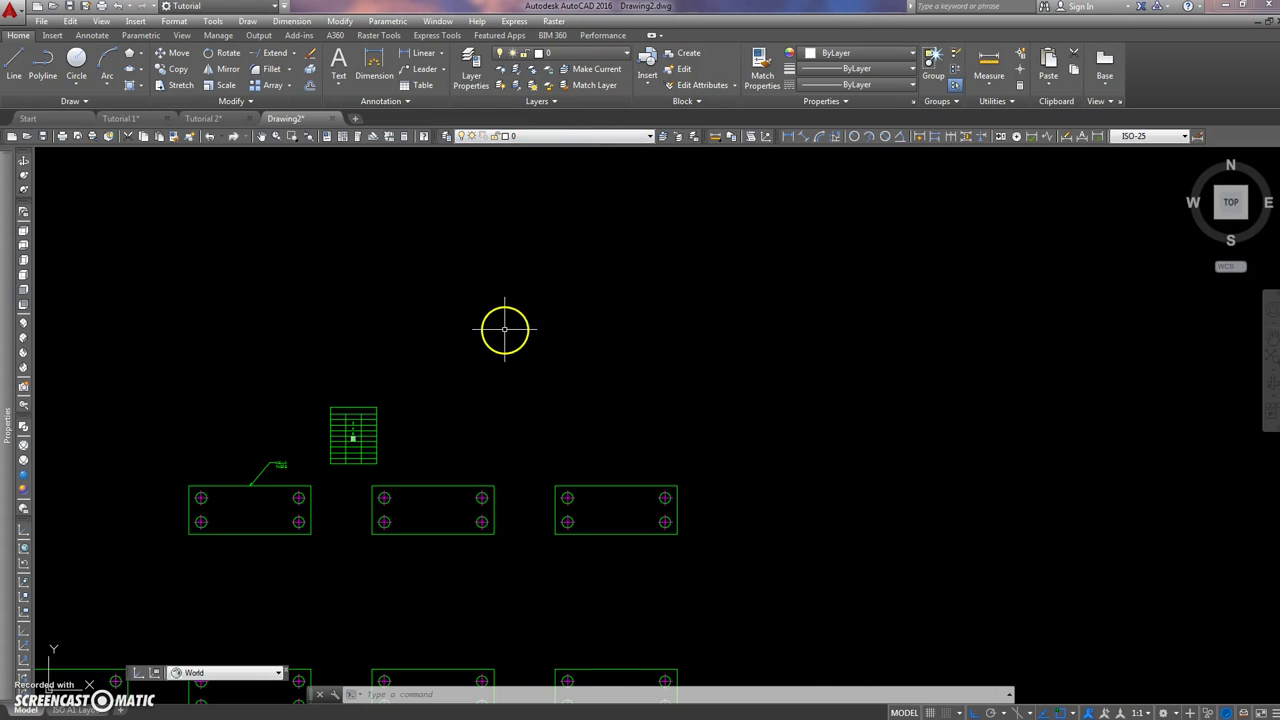
pyautogui.write('l')
pyautogui.press('Return')
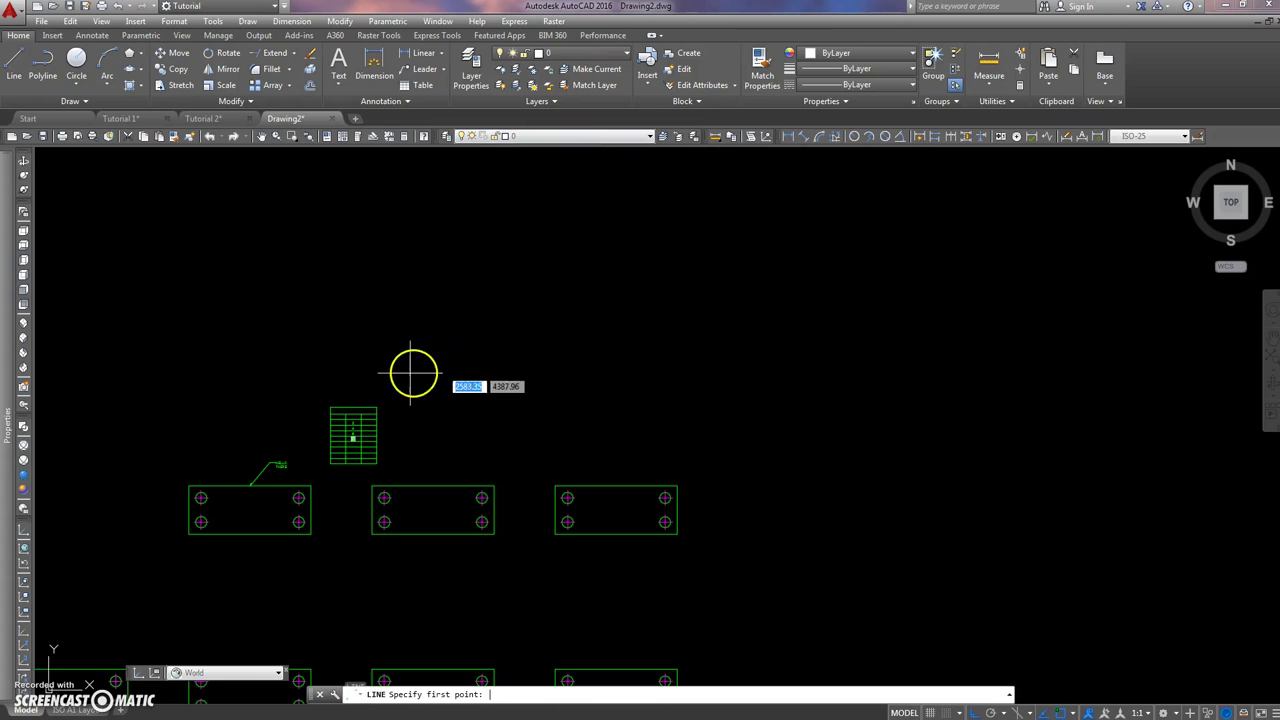
pyautogui.click(390, 370)
pyautogui.click(496, 370)
pyautogui.press('Escape')
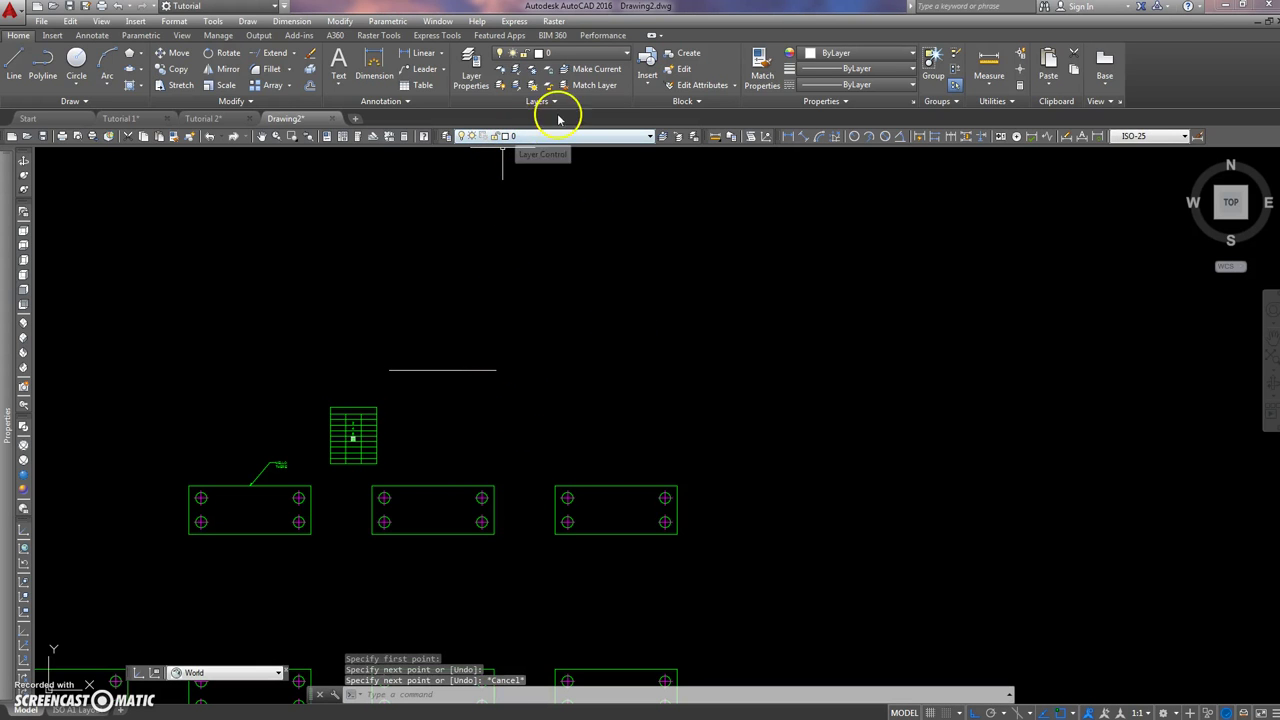
# Use Match Layer on the table and the new line, with the line as the destination object on layer 0
pyautogui.click(585, 88)
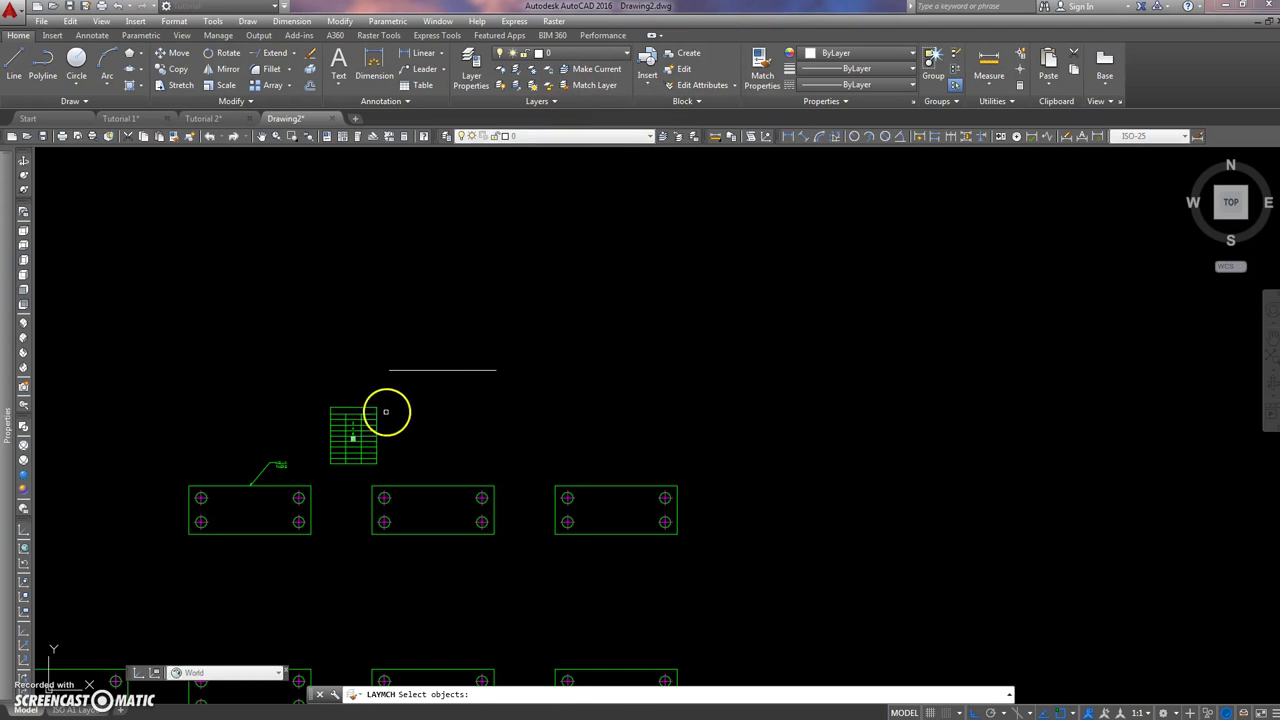
pyautogui.click(372, 415)
pyautogui.click(438, 369)
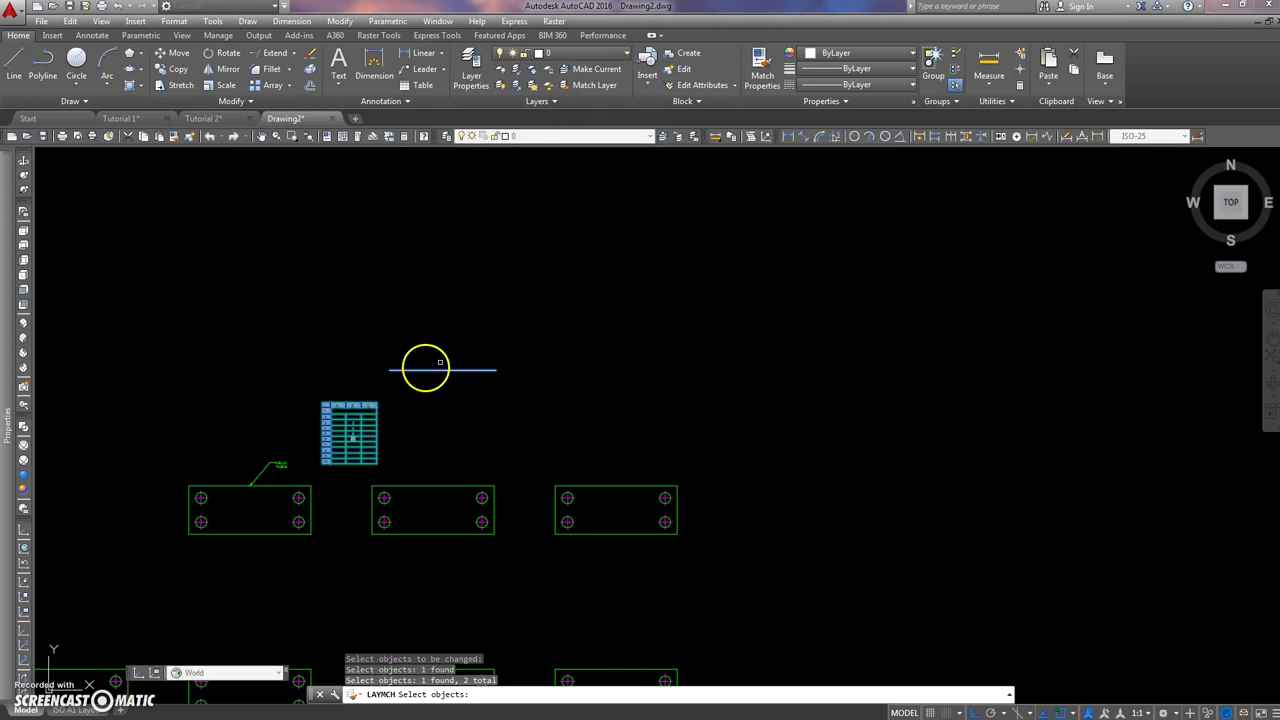
pyautogui.press('Return')
pyautogui.scroll(8, 443, 374)
pyautogui.scroll(-3, 677, 329)
pyautogui.scroll(-3, 592, 328)
pyautogui.click(552, 325)
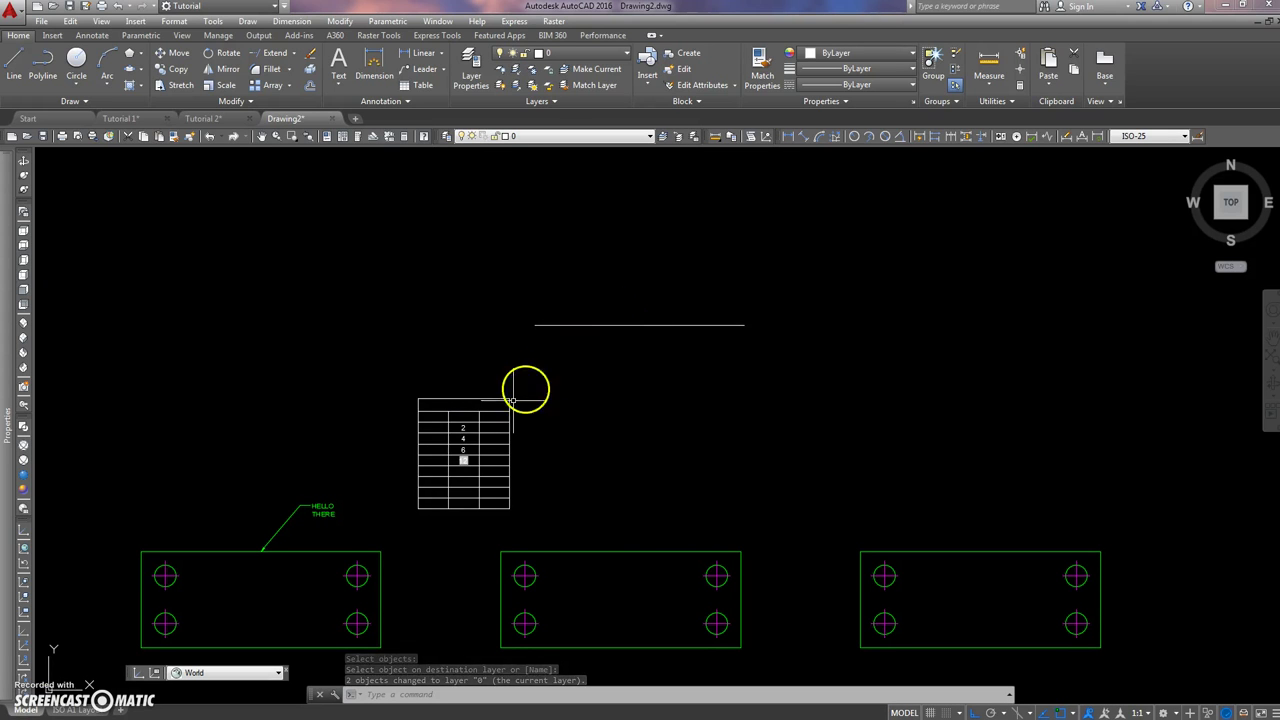
pyautogui.click(463, 451)
pyautogui.press('Escape')
# View the blocks available for insertion in the drawing and close the gallery without inserting one
pyautogui.moveTo(529, 269)
pyautogui.mouseDown(button='middle')
pyautogui.moveTo(403, 309)
pyautogui.moveTo(409, 274)
pyautogui.mouseUp(button='middle')
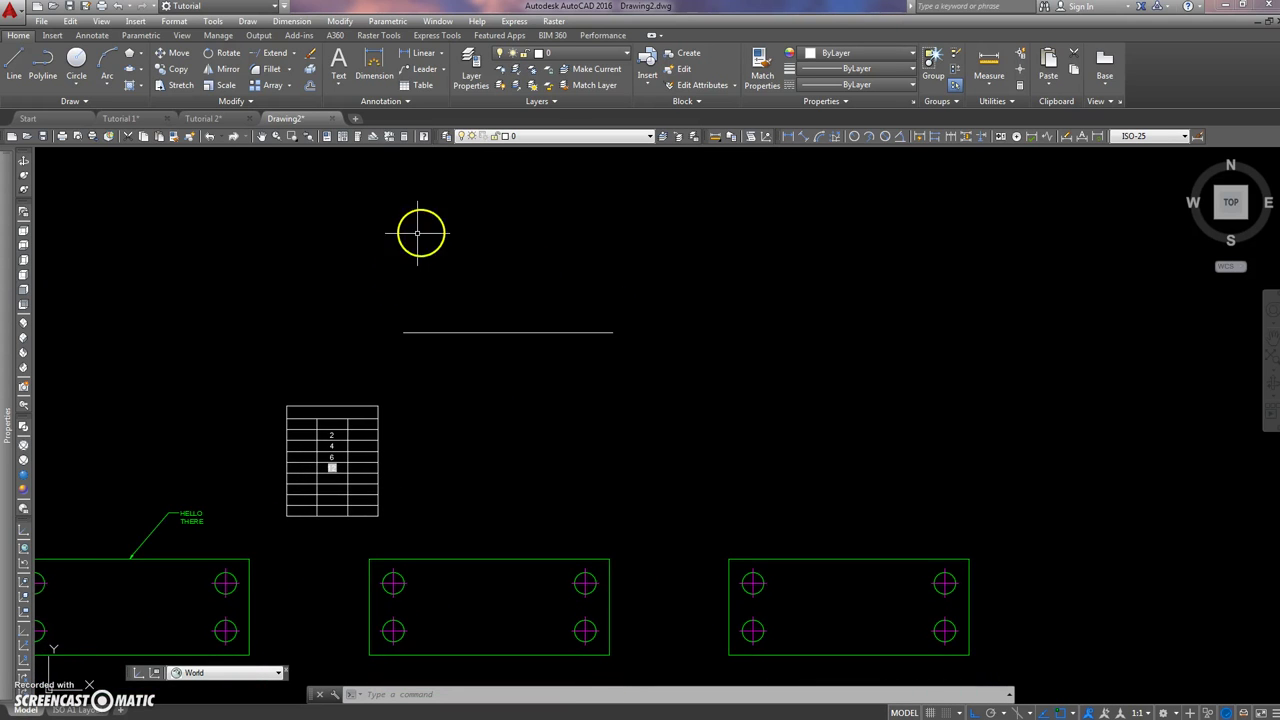
pyautogui.moveTo(435, 231)
pyautogui.mouseDown(button='middle')
pyautogui.moveTo(383, 237)
pyautogui.moveTo(448, 306)
pyautogui.mouseUp(button='middle')
pyautogui.scroll(-3, 437, 223)
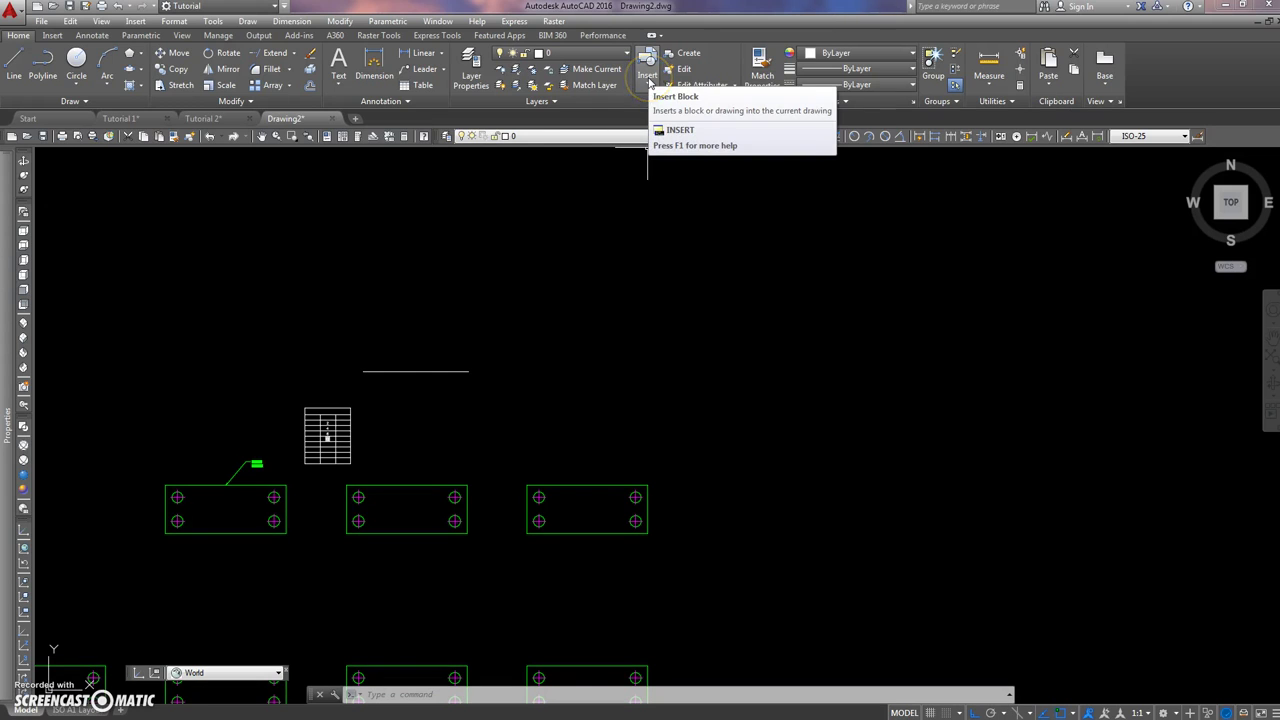
pyautogui.click(647, 75)
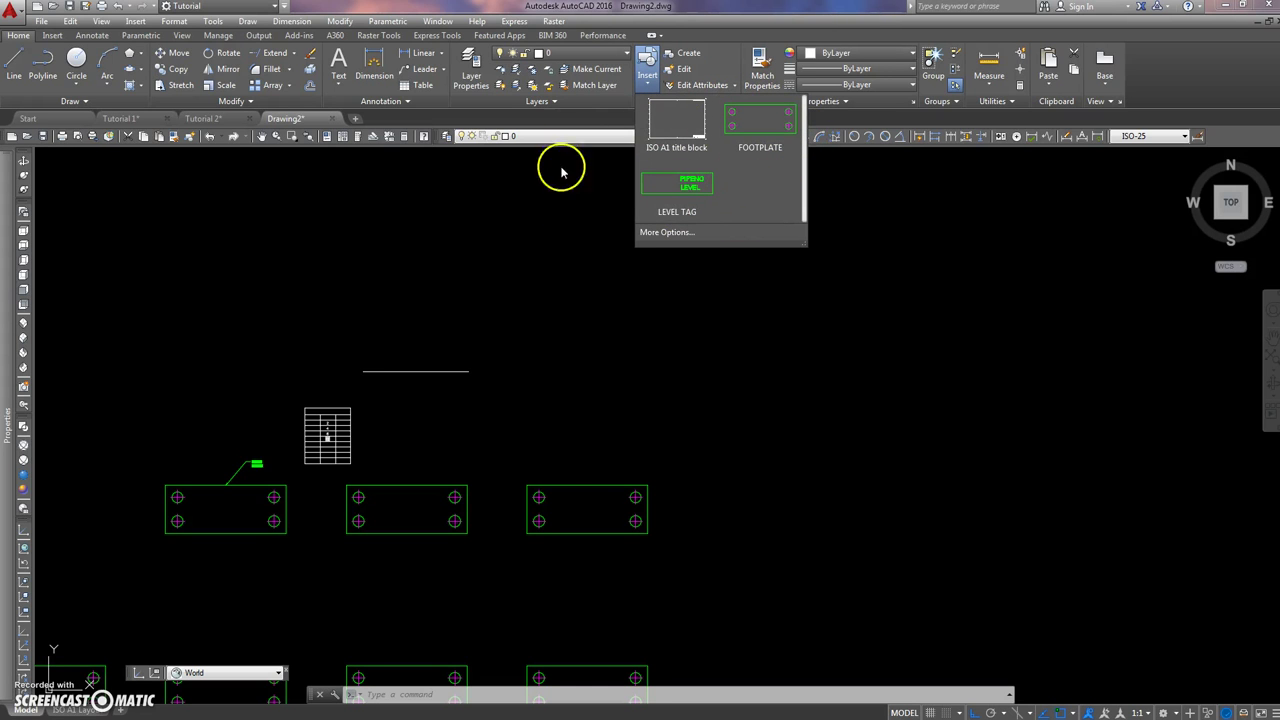
pyautogui.click(541, 205)
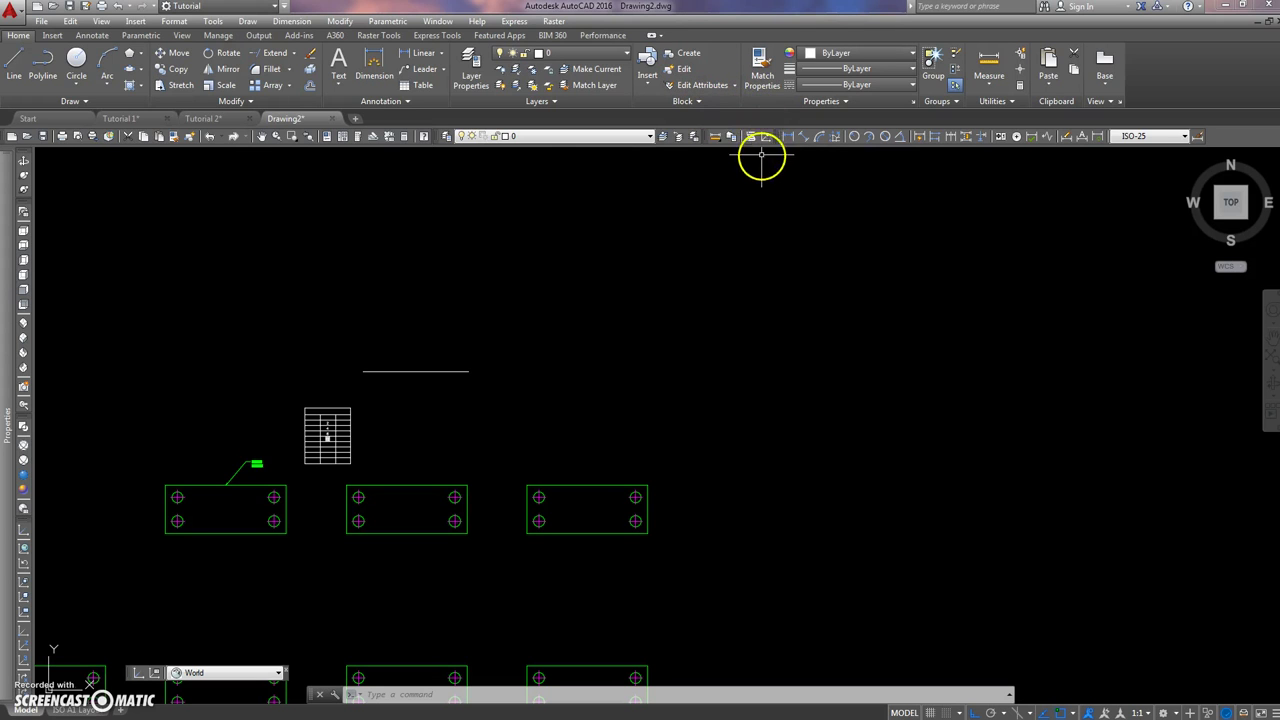
# Match the table's properties to those of the HELLO THERE multileader
pyautogui.click(763, 63)
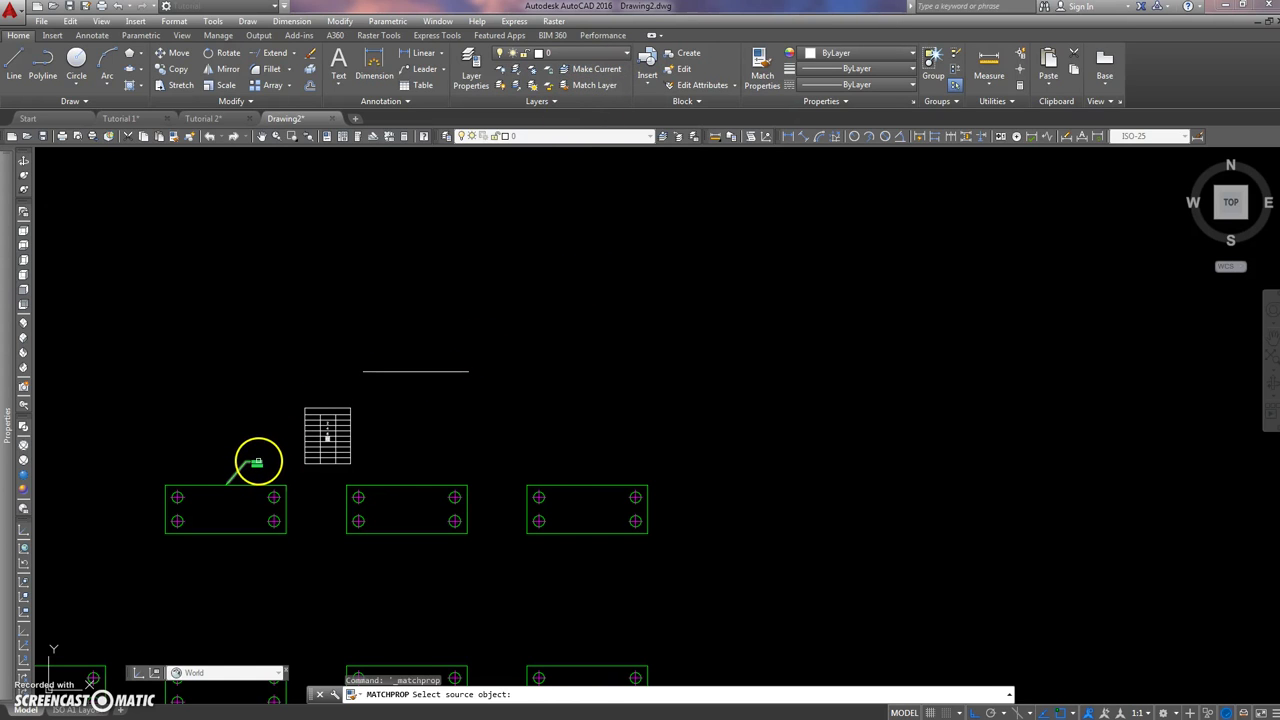
pyautogui.click(257, 462)
pyautogui.click(306, 423)
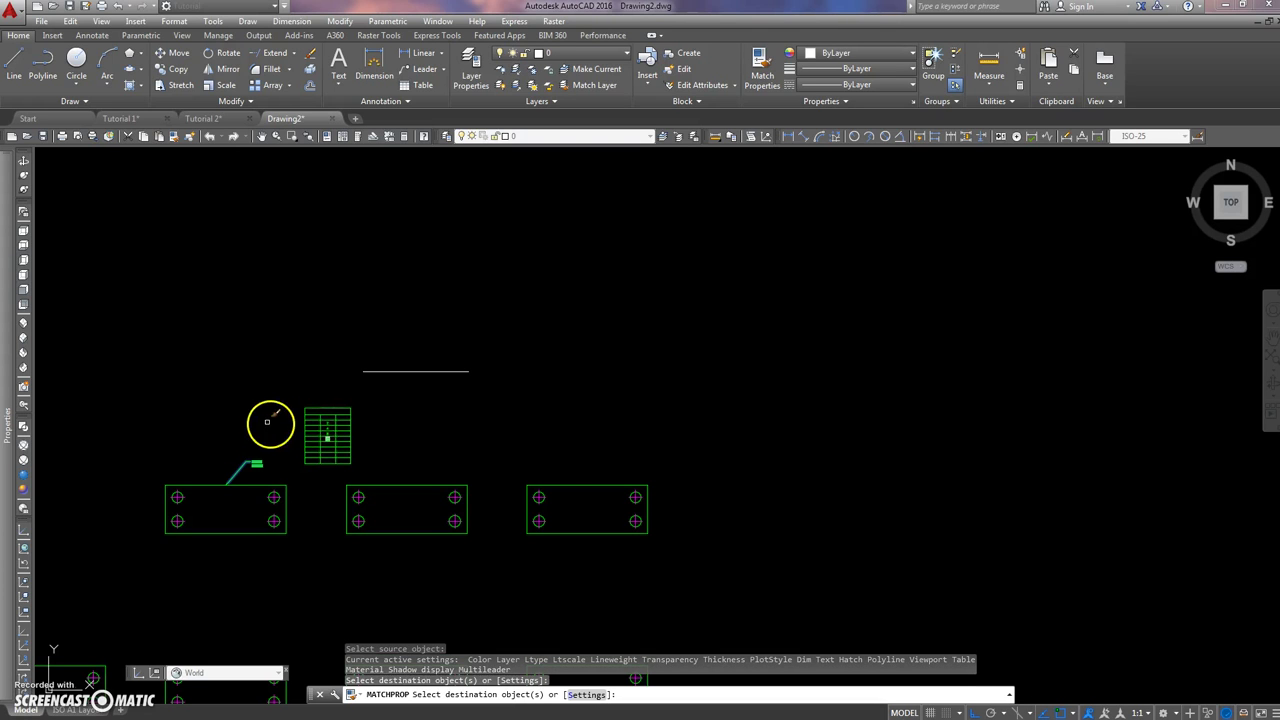
pyautogui.press('Escape')
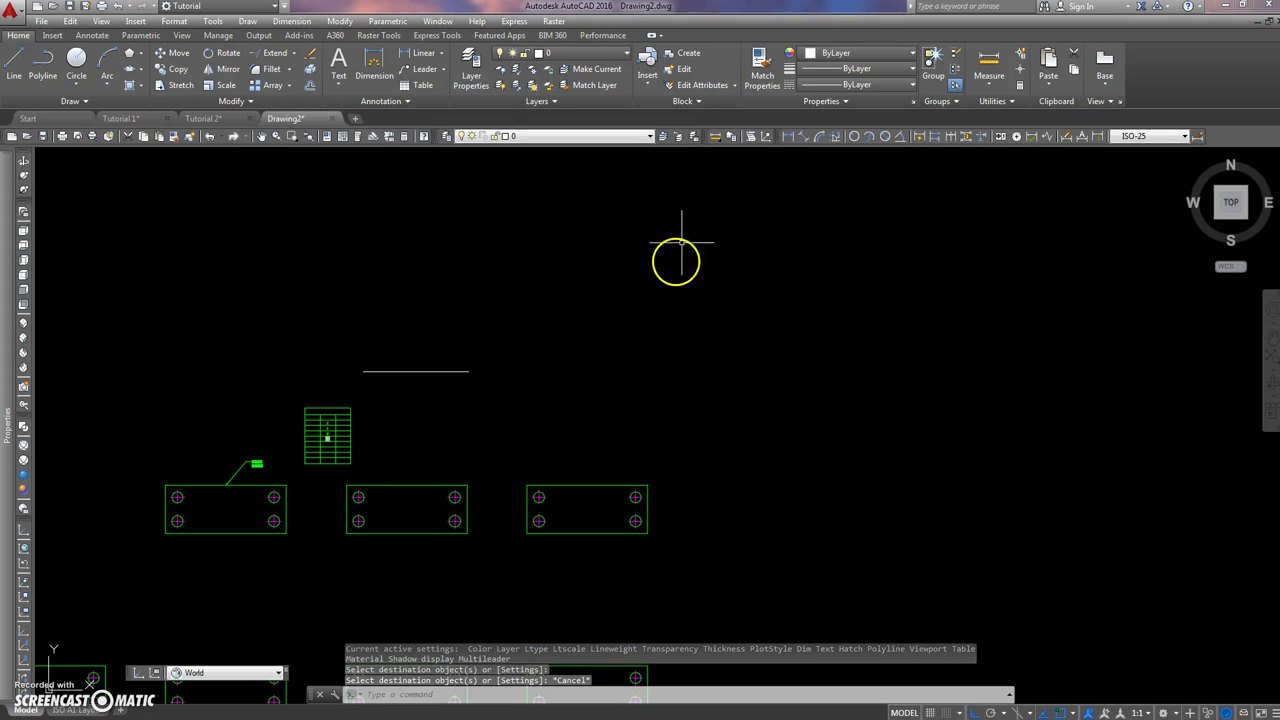
pyautogui.moveTo(784, 176)
pyautogui.mouseDown(button='middle')
pyautogui.moveTo(691, 209)
pyautogui.moveTo(881, 152)
pyautogui.mouseUp(button='middle')
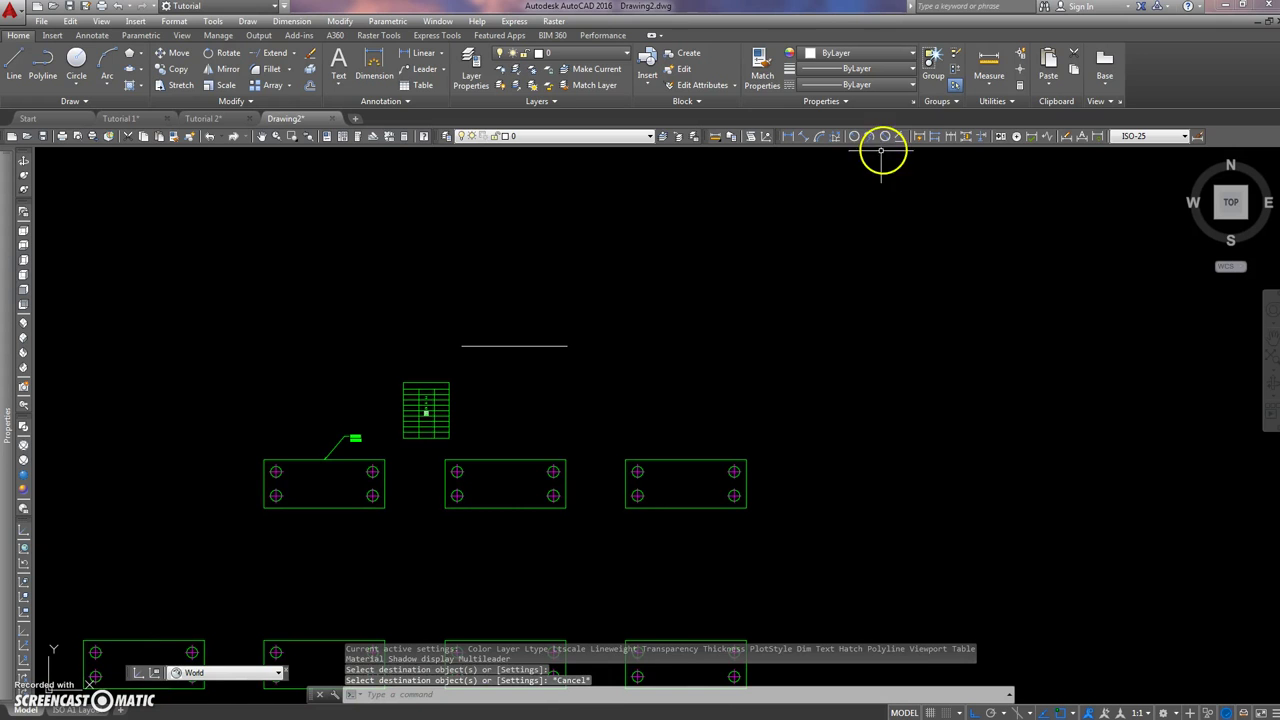